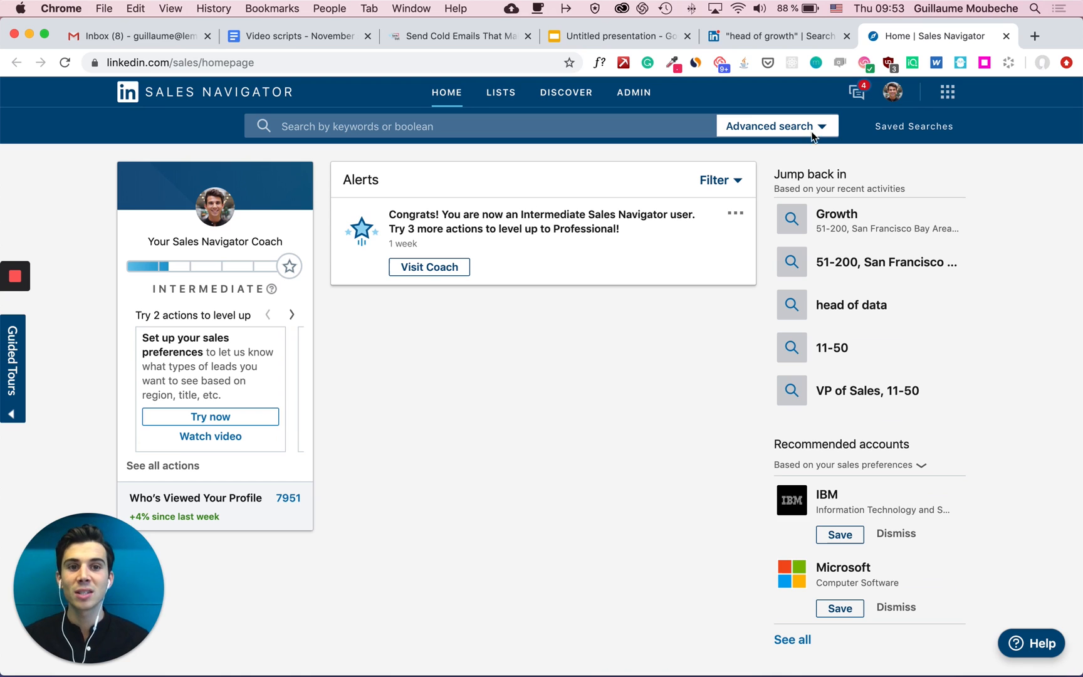
- Start an advanced search for leads with the keywords "head of growth" and the region United States
{"action": "left_click", "coordinate": [821, 128]}
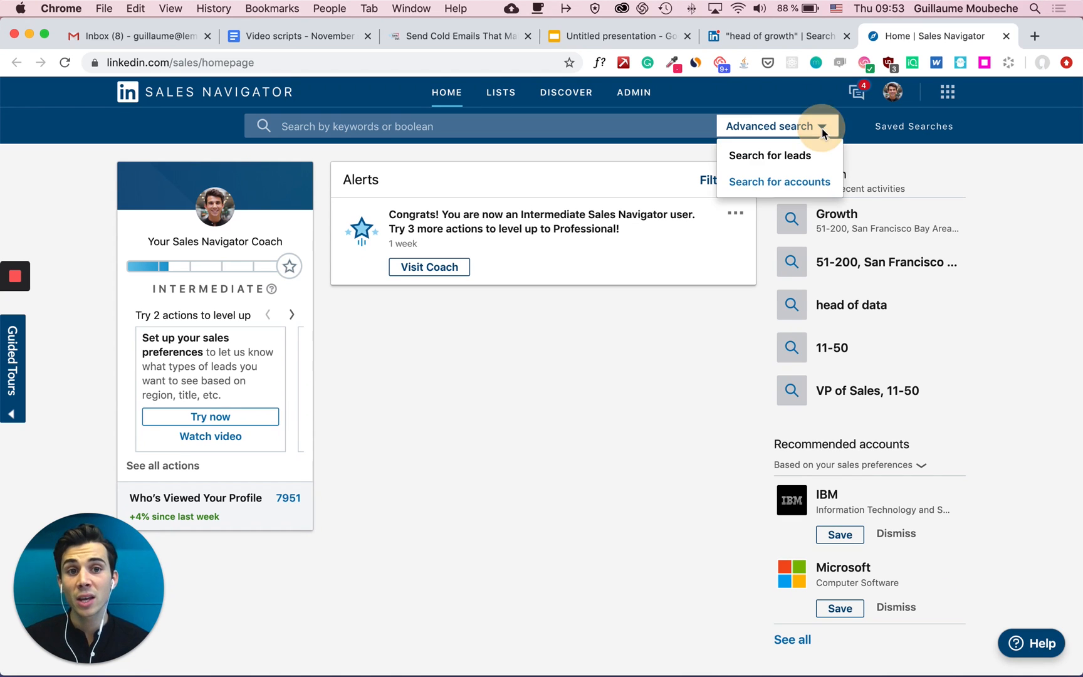
{"action": "left_click", "coordinate": [771, 155]}
{"action": "left_click", "coordinate": [226, 285]}
{"action": "type", "text": "head "}
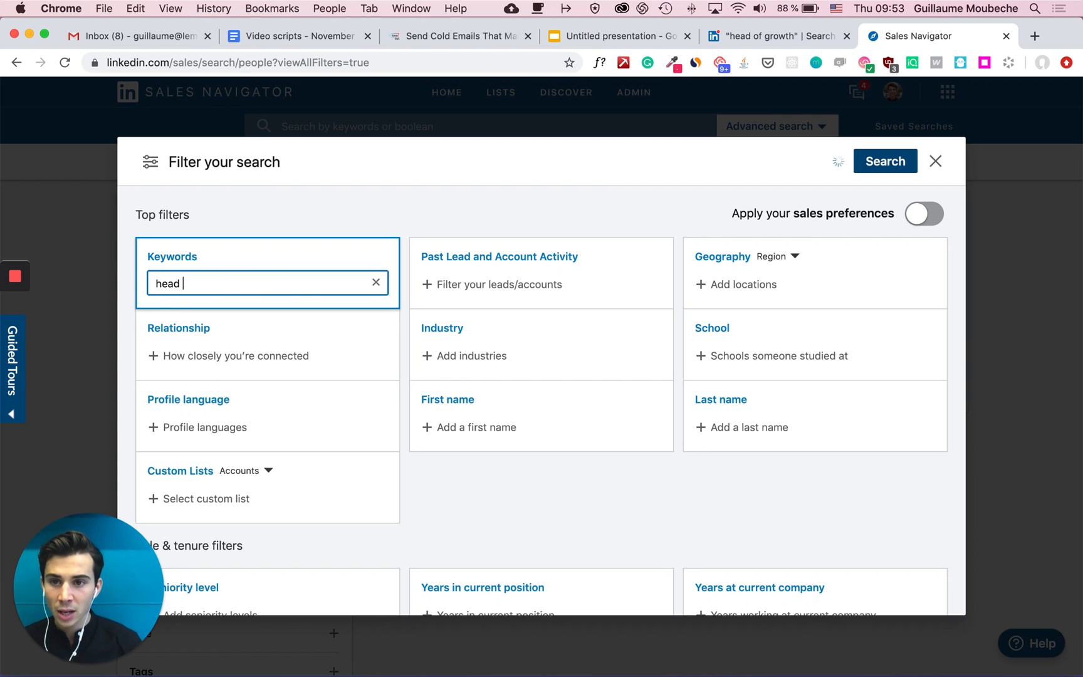
{"action": "type", "text": "of growth"}
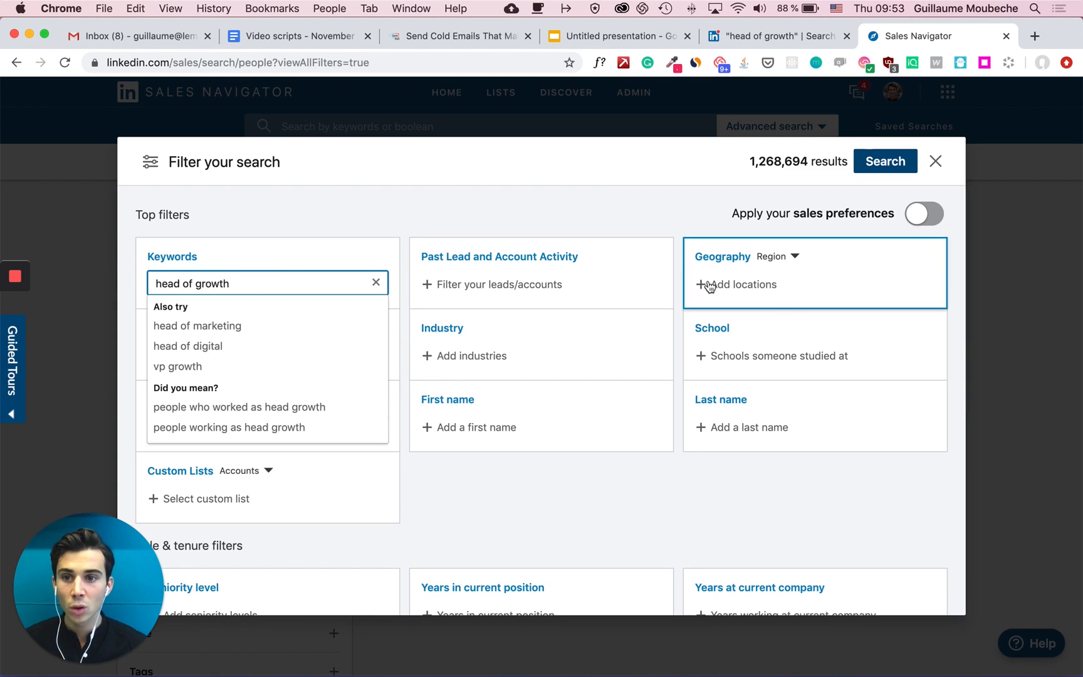
{"action": "left_click", "coordinate": [753, 285]}
{"action": "type", "text": "united"}
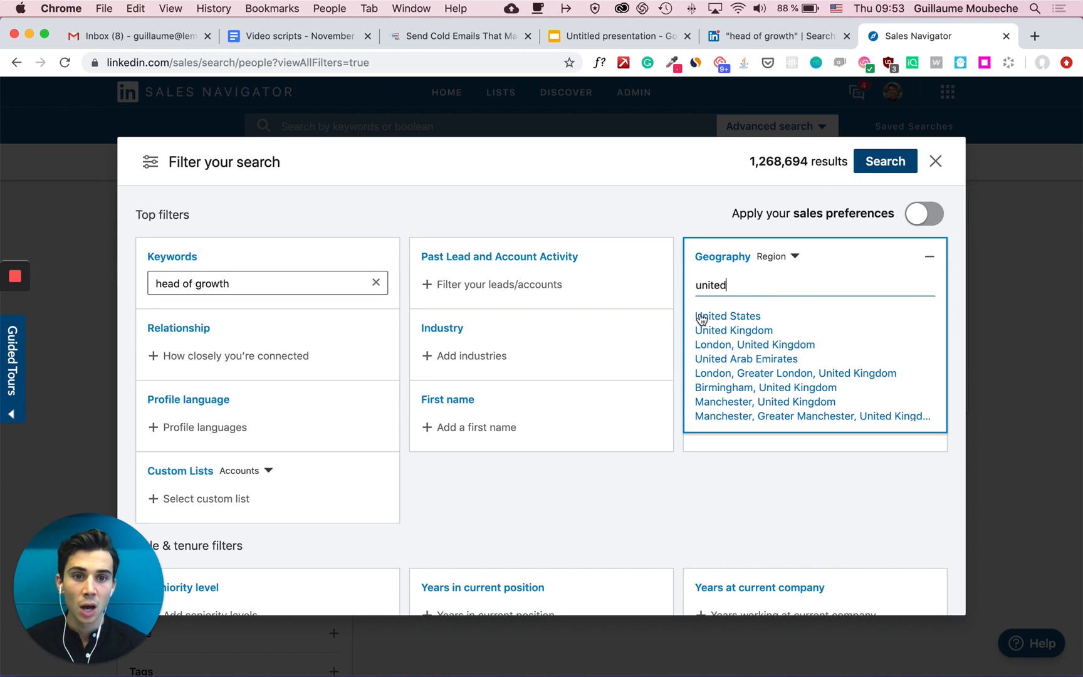
{"action": "left_click", "coordinate": [706, 312]}
- Filter the leads to a company headcount of 51-200 and run the search
{"action": "scroll", "coordinate": [501, 355], "scroll_direction": "down", "scroll_amount": 5}
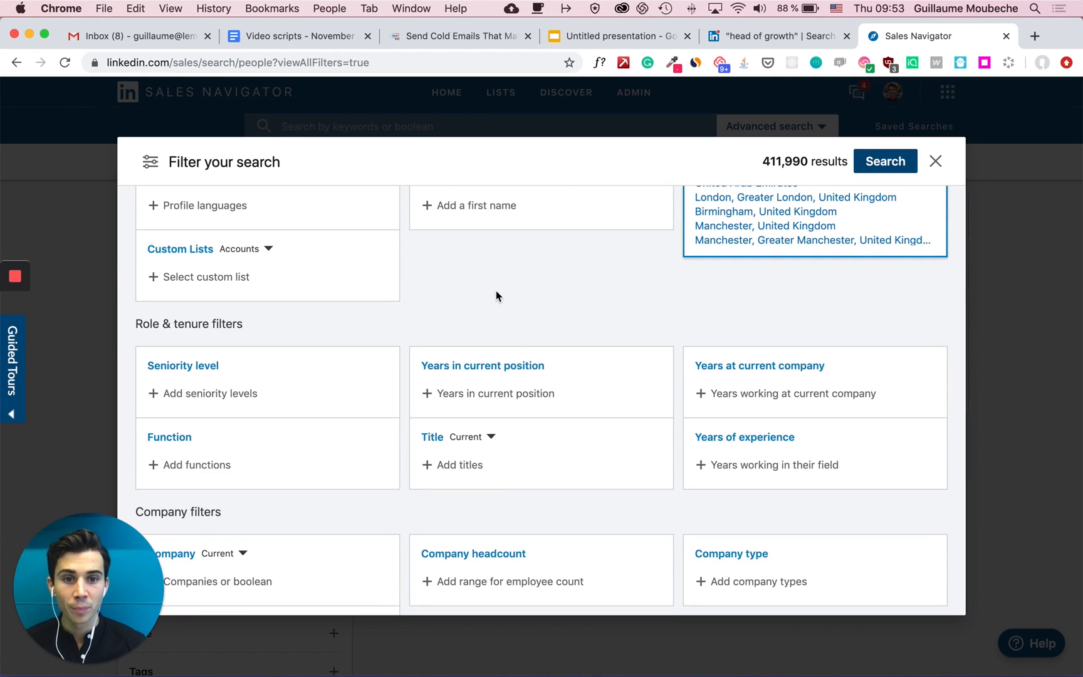
{"action": "scroll", "coordinate": [496, 294], "scroll_direction": "down", "scroll_amount": 5}
{"action": "scroll", "coordinate": [496, 301], "scroll_direction": "down", "scroll_amount": 1}
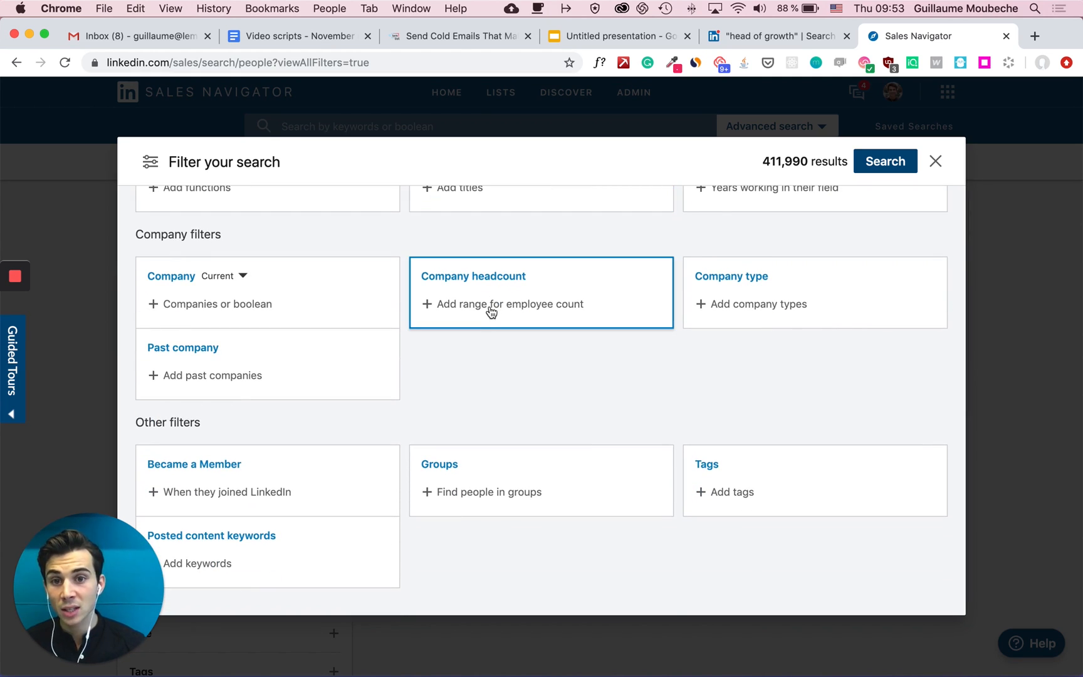
{"action": "left_click", "coordinate": [491, 309]}
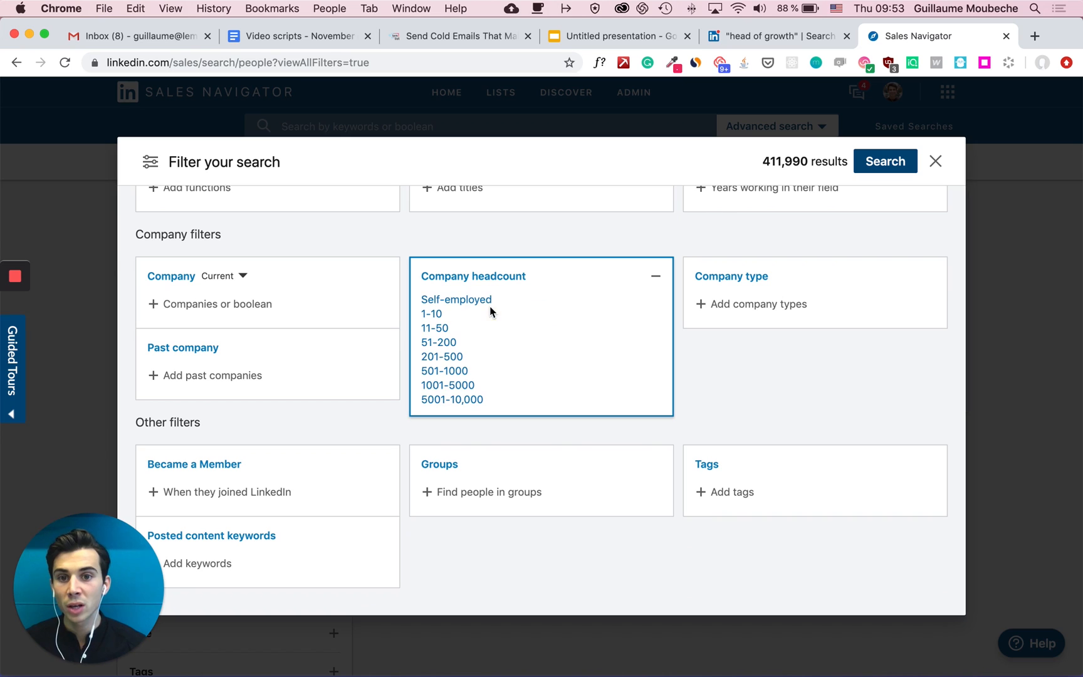
{"action": "left_click", "coordinate": [437, 342]}
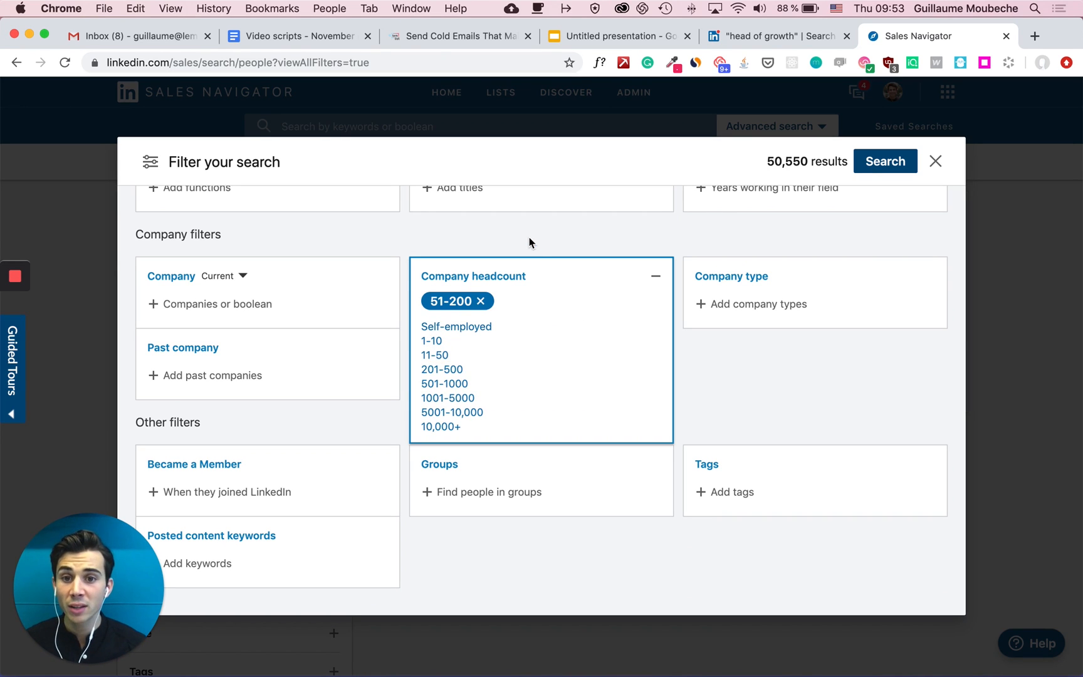
{"action": "scroll", "coordinate": [532, 235], "scroll_direction": "down", "scroll_amount": 1}
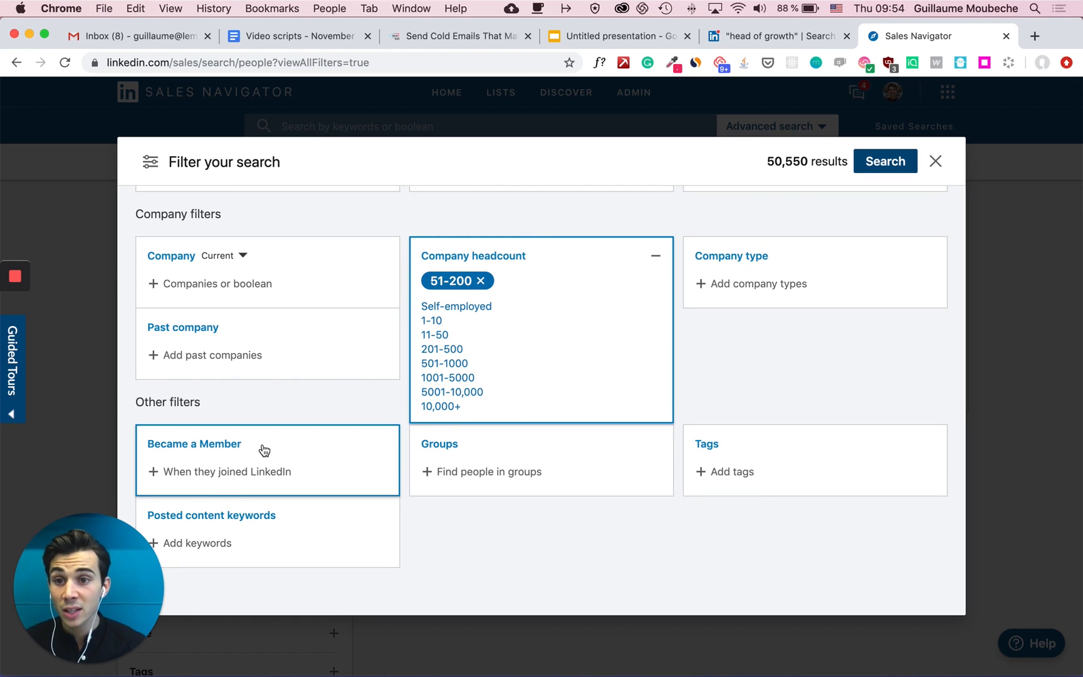
{"action": "scroll", "coordinate": [262, 449], "scroll_direction": "up", "scroll_amount": 2}
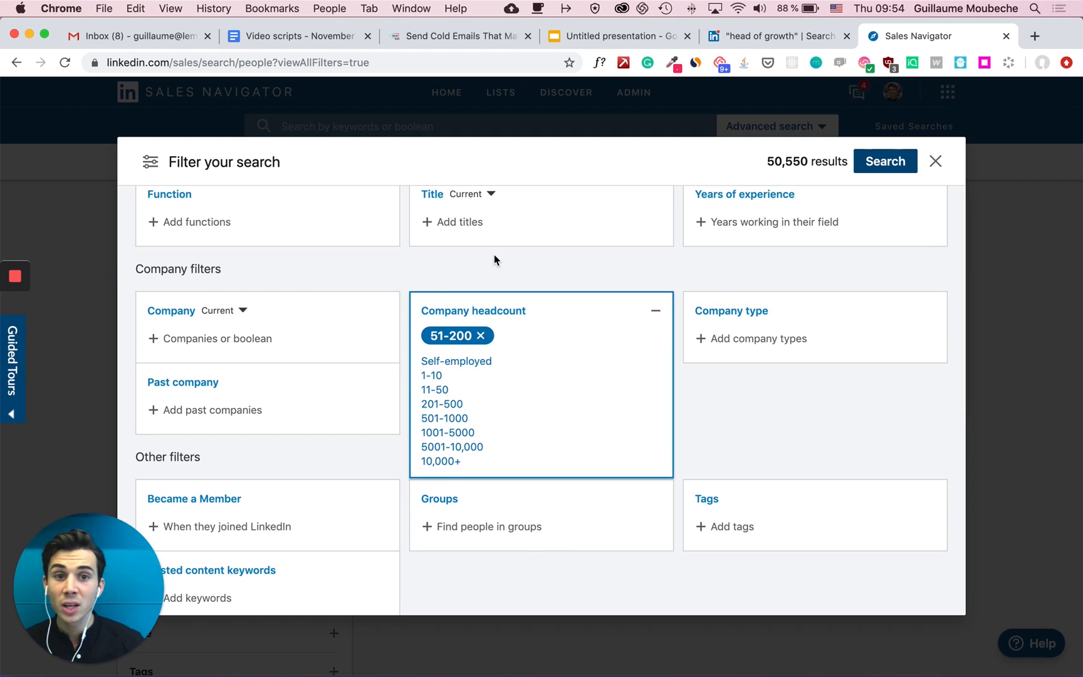
{"action": "scroll", "coordinate": [496, 258], "scroll_direction": "up", "scroll_amount": 3}
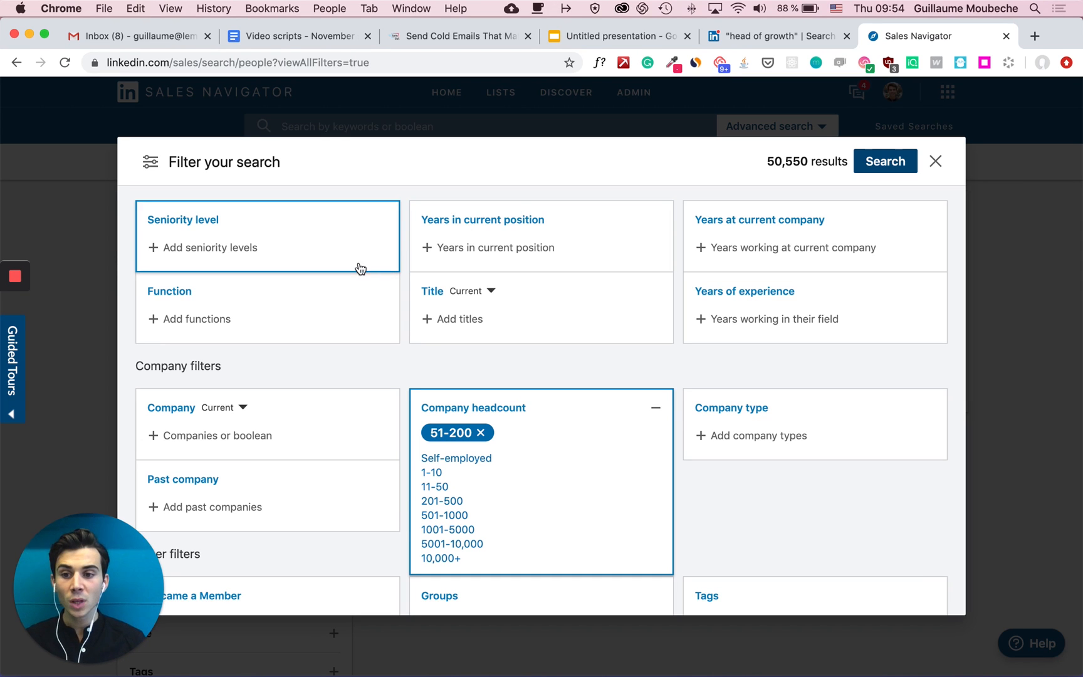
{"action": "left_click", "coordinate": [886, 162]}
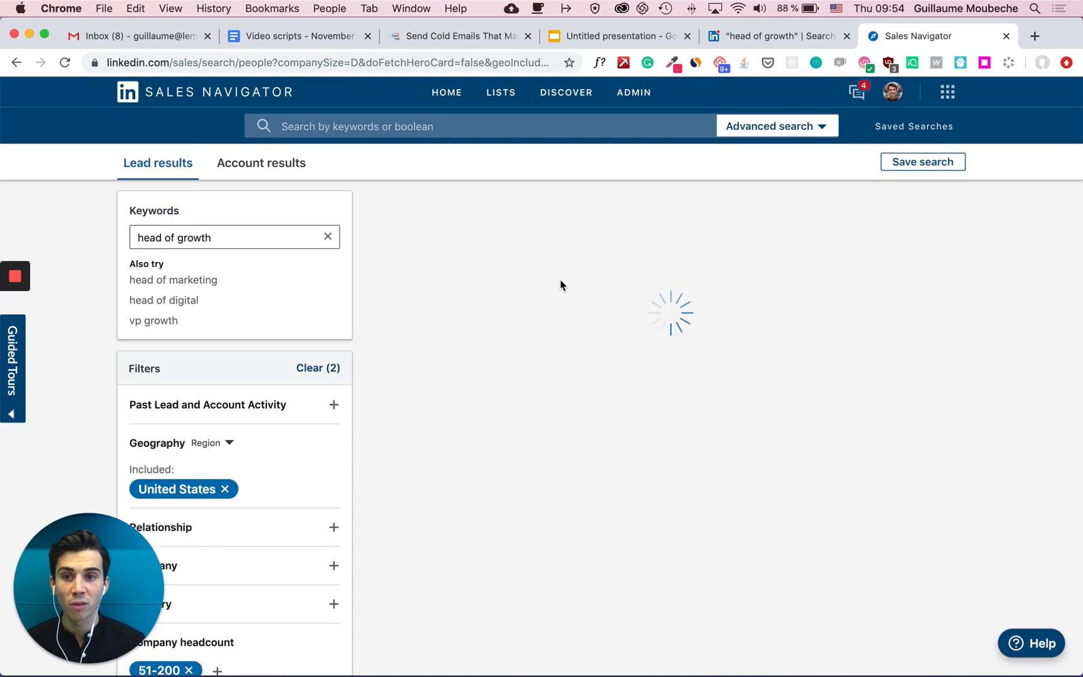
- Narrow the geography filter of the lead results to the San Francisco Bay Area
{"action": "scroll", "coordinate": [244, 319], "scroll_direction": "down", "scroll_amount": 1}
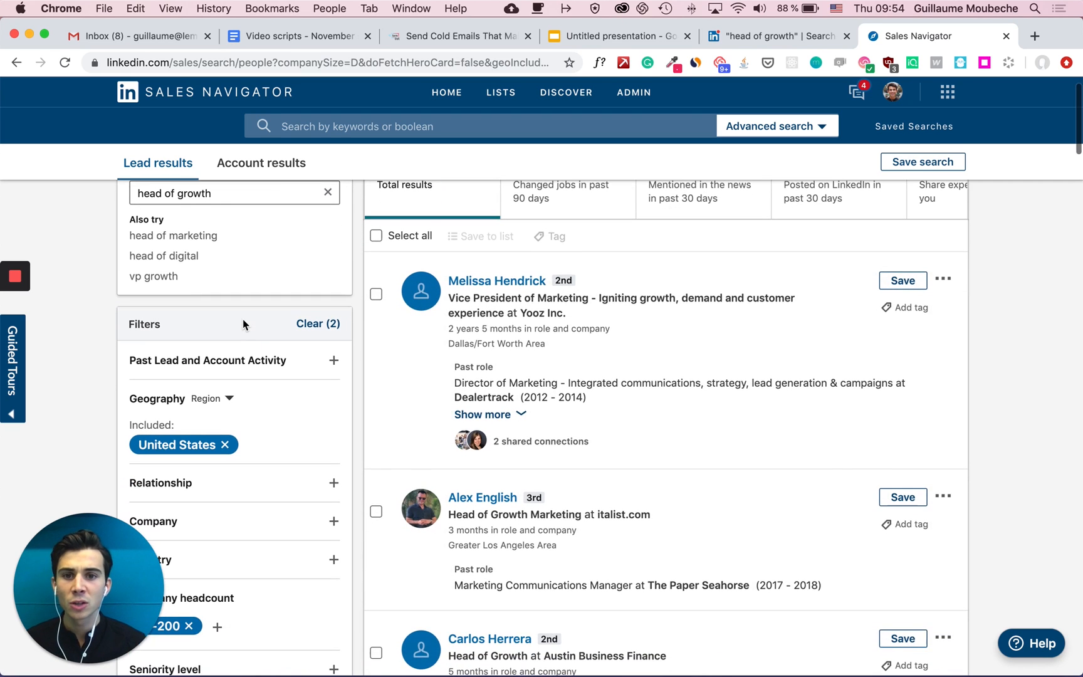
{"action": "scroll", "coordinate": [243, 320], "scroll_direction": "up", "scroll_amount": 2}
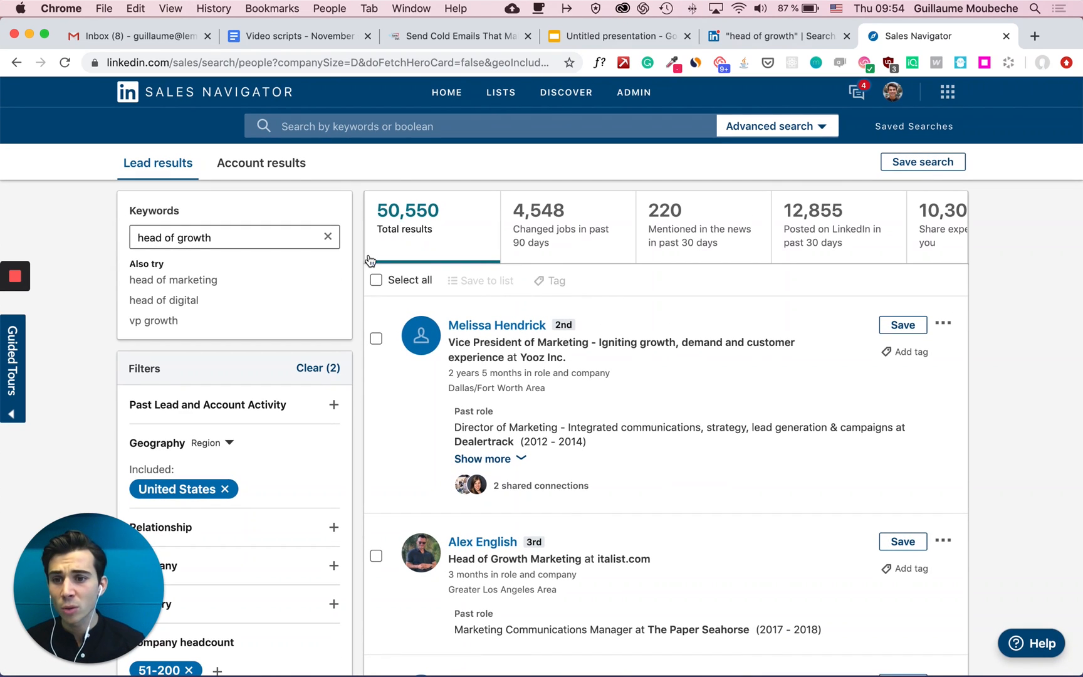
{"action": "scroll", "coordinate": [307, 307], "scroll_direction": "down", "scroll_amount": 5}
{"action": "left_click", "coordinate": [249, 287]}
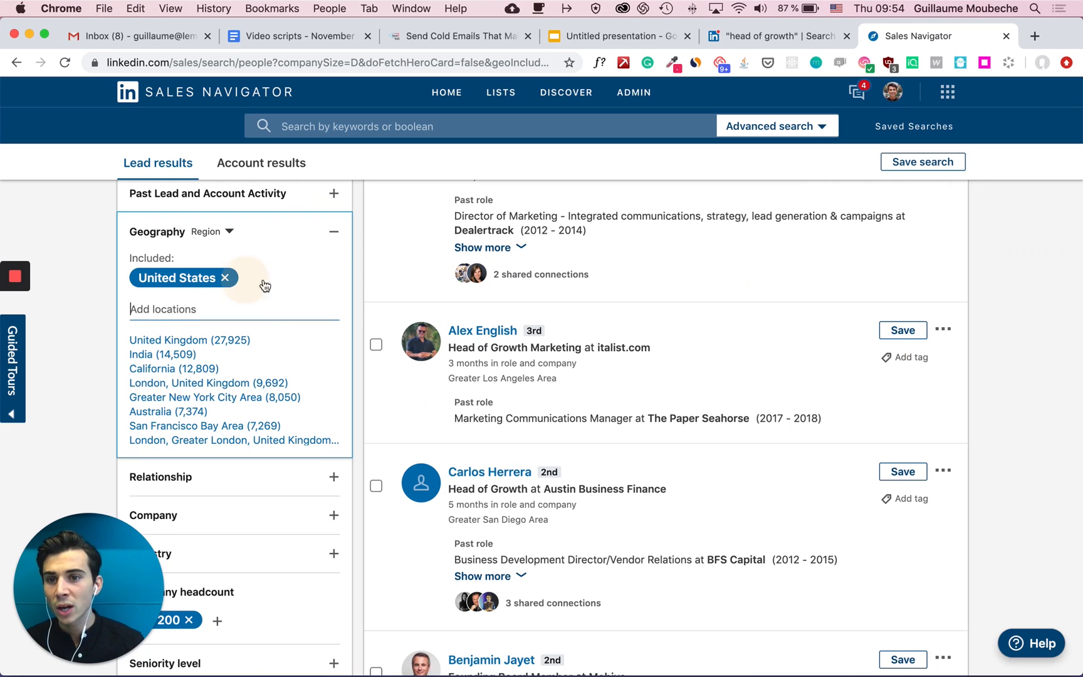
{"action": "type", "text": "san"}
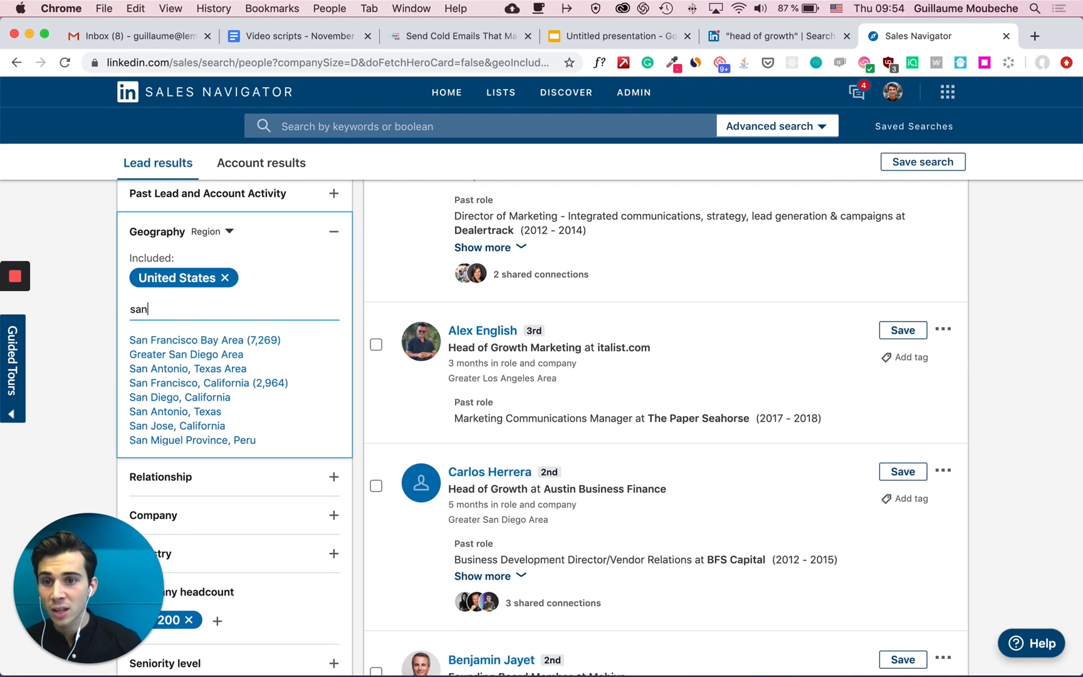
{"action": "left_click", "coordinate": [207, 339]}
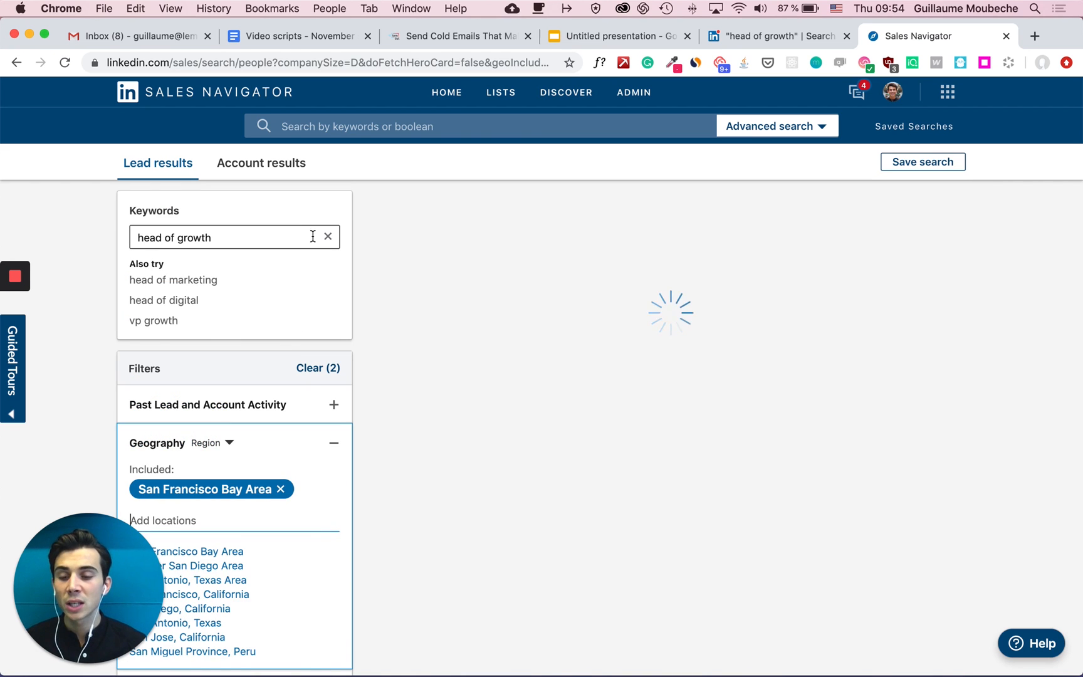
- Add Computer Software as the industry filter and look through the filtered leads
{"action": "scroll", "coordinate": [349, 266], "scroll_direction": "down", "scroll_amount": 5}
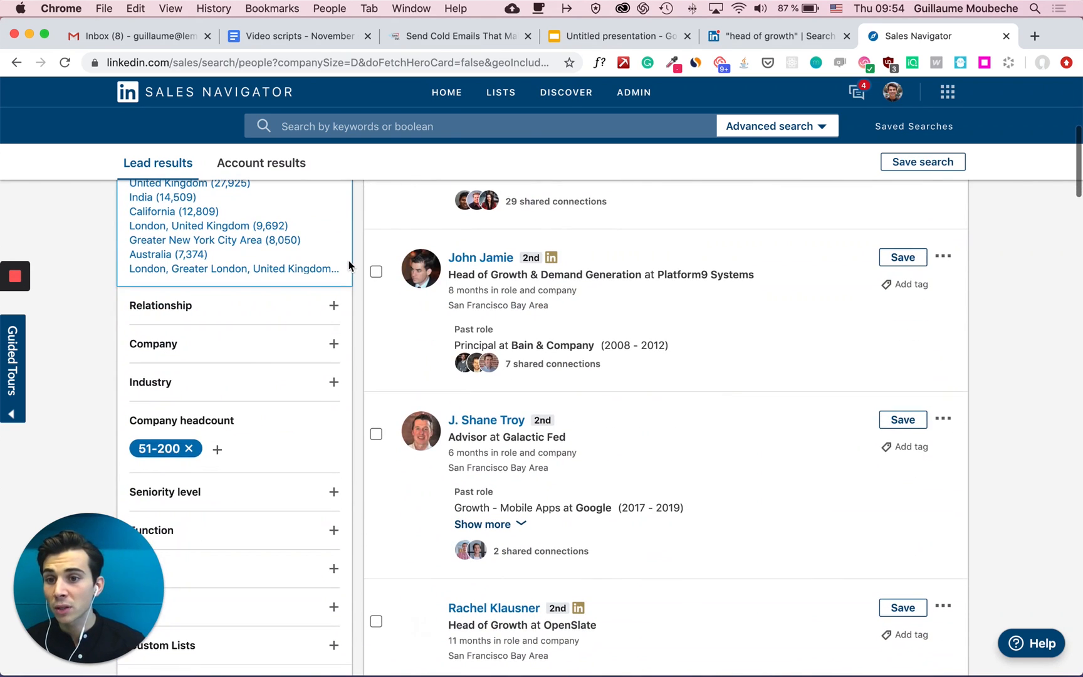
{"action": "left_click", "coordinate": [237, 382]}
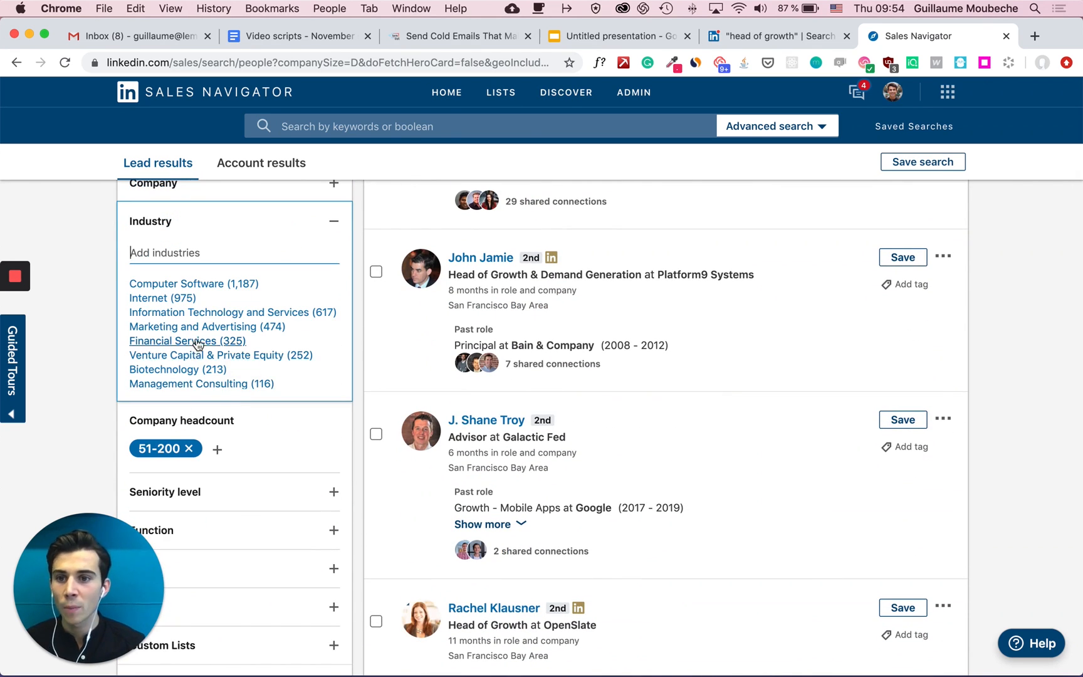
{"action": "left_click", "coordinate": [194, 287]}
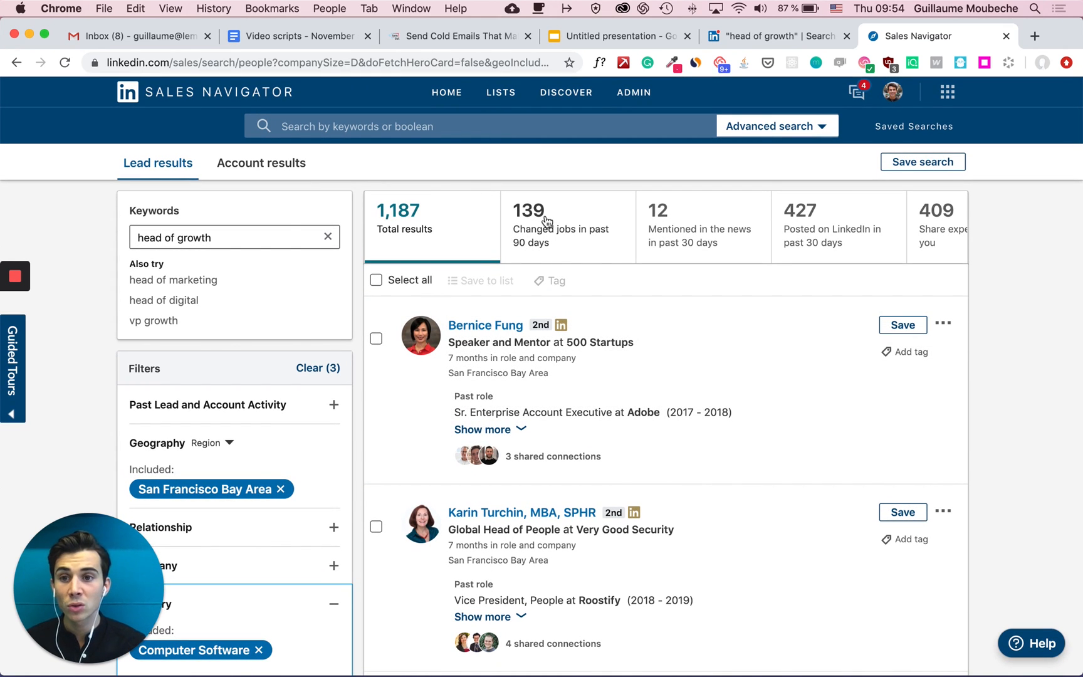
{"action": "scroll", "coordinate": [508, 259], "scroll_direction": "down", "scroll_amount": 4}
{"action": "scroll", "coordinate": [508, 259], "scroll_direction": "down", "scroll_amount": 8}
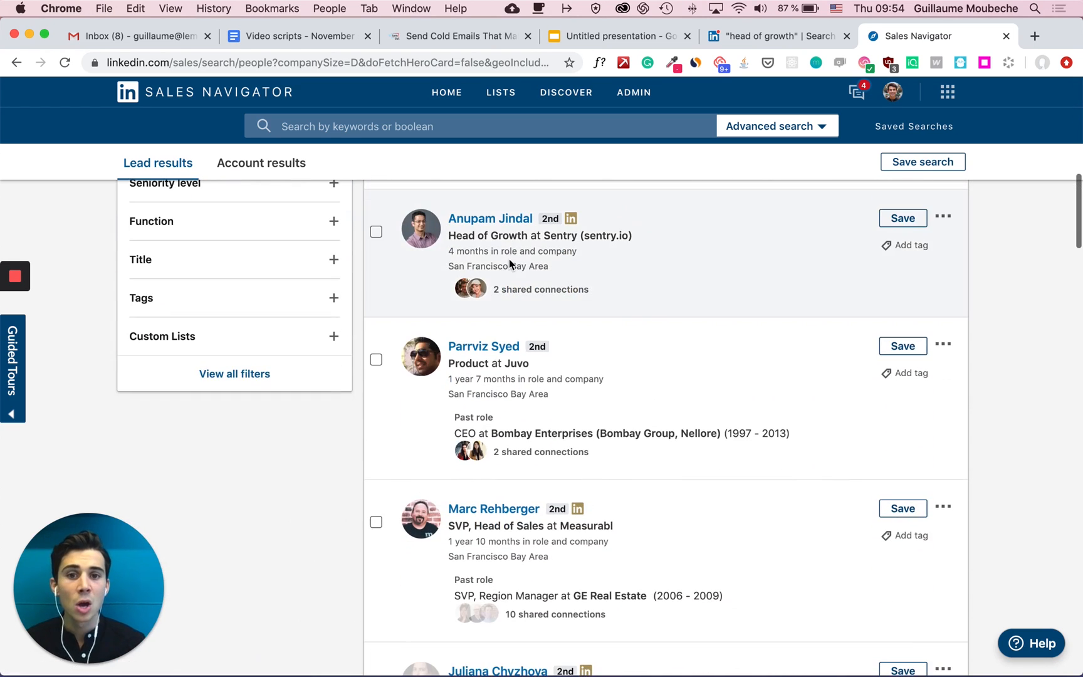
{"action": "scroll", "coordinate": [509, 259], "scroll_direction": "down", "scroll_amount": 2}
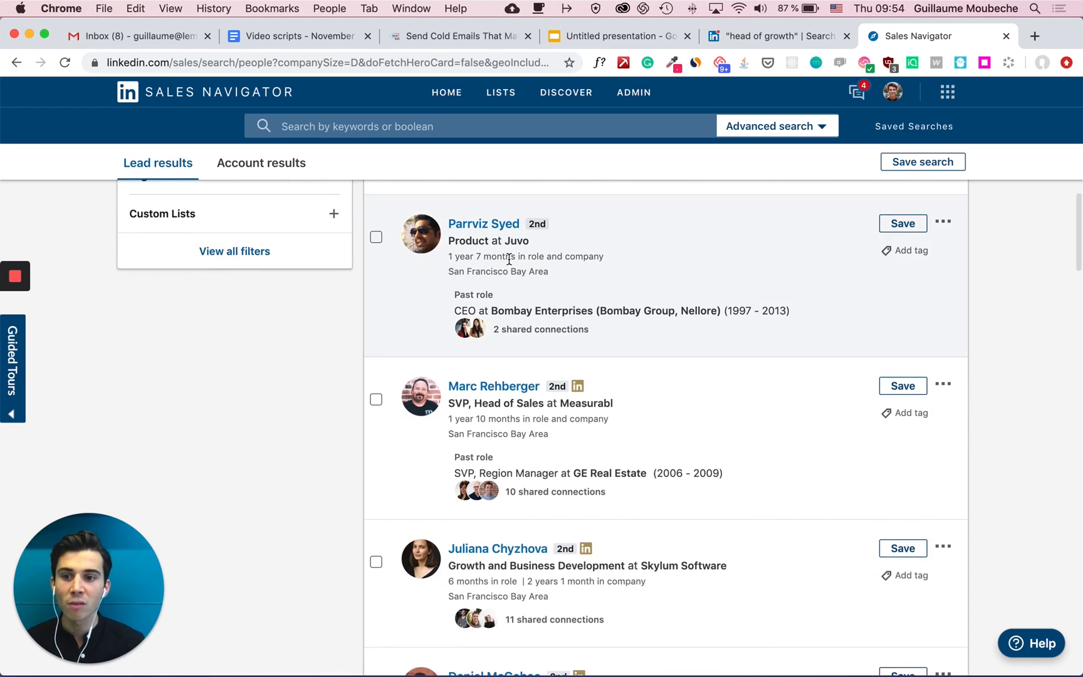
{"action": "scroll", "coordinate": [508, 259], "scroll_direction": "up", "scroll_amount": 10}
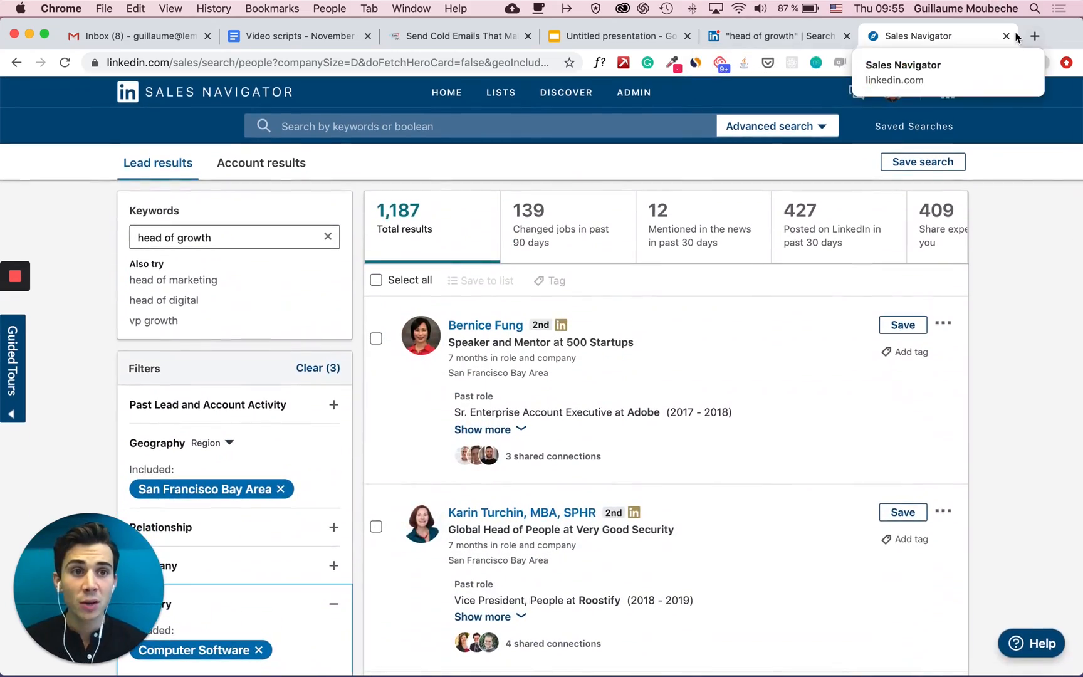
- Open the lemlist.com website in a new browser tab
{"action": "left_click", "coordinate": [1035, 35]}
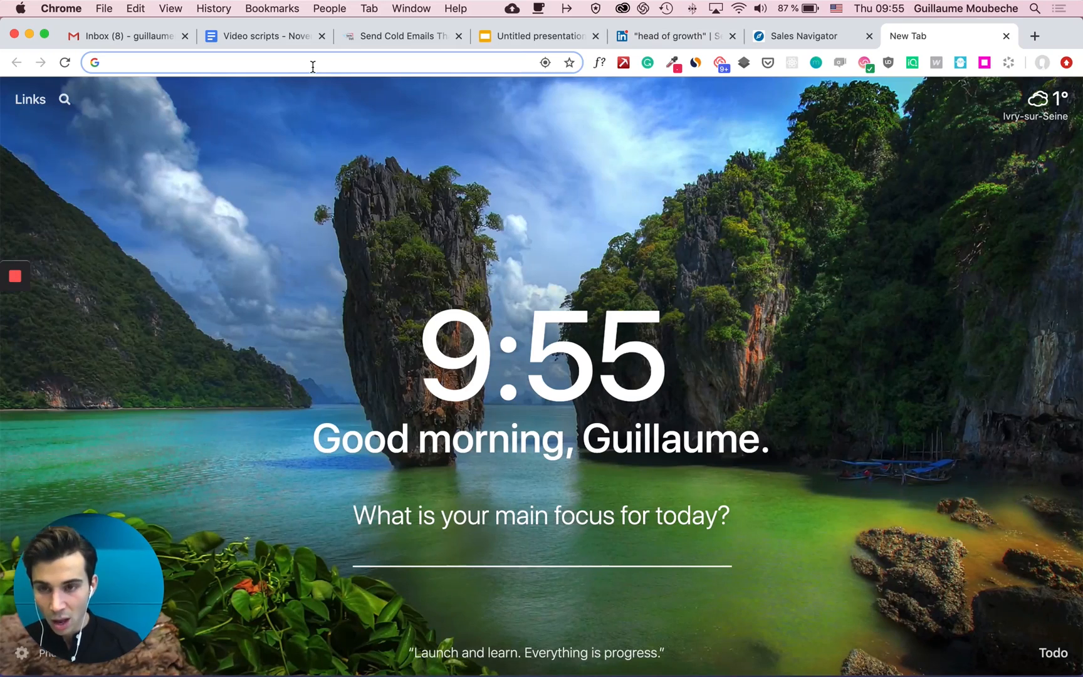
{"action": "type", "text": "lemlist.com"}
{"action": "key", "text": "Return"}
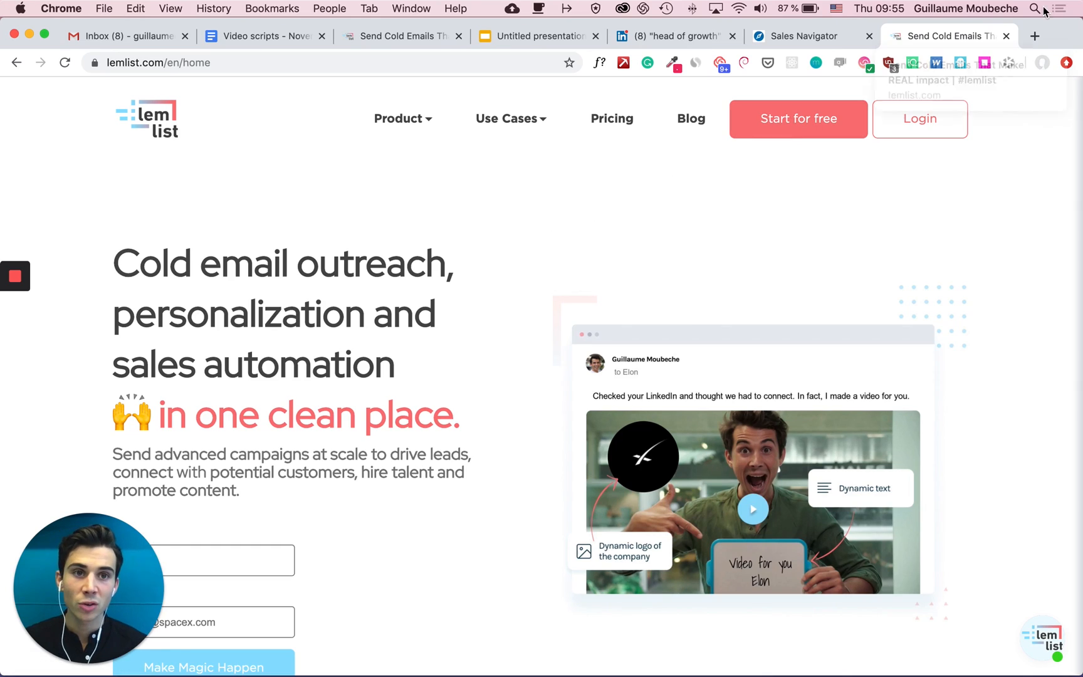
- Open the phantombuster.com home page in another new browser tab
{"action": "left_click", "coordinate": [1035, 36]}
{"action": "type", "text": "phantom"}
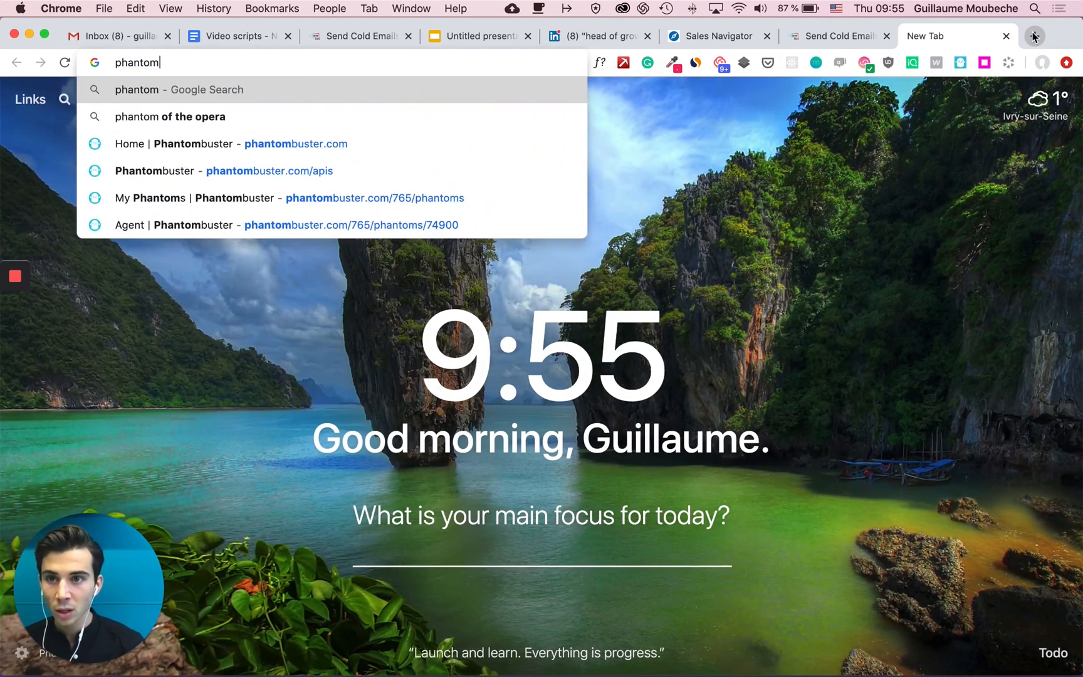
{"action": "left_click", "coordinate": [348, 144]}
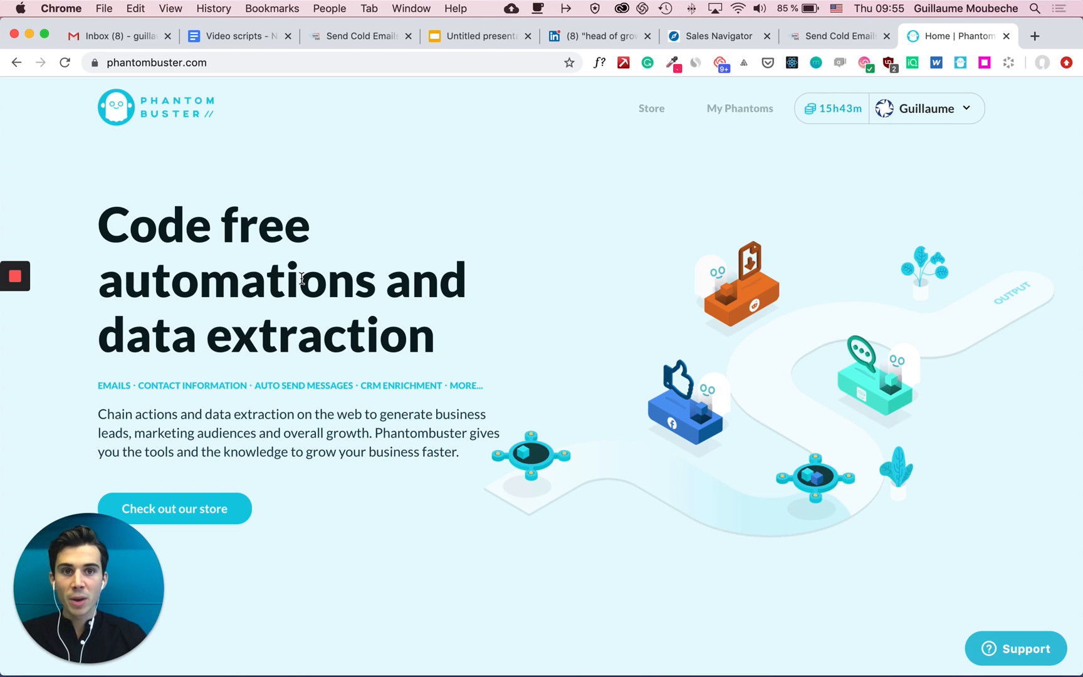
- Search Google for dropcontact in a new browser tab and open the en.dropcontact.io website from the results
{"action": "left_click", "coordinate": [1035, 36]}
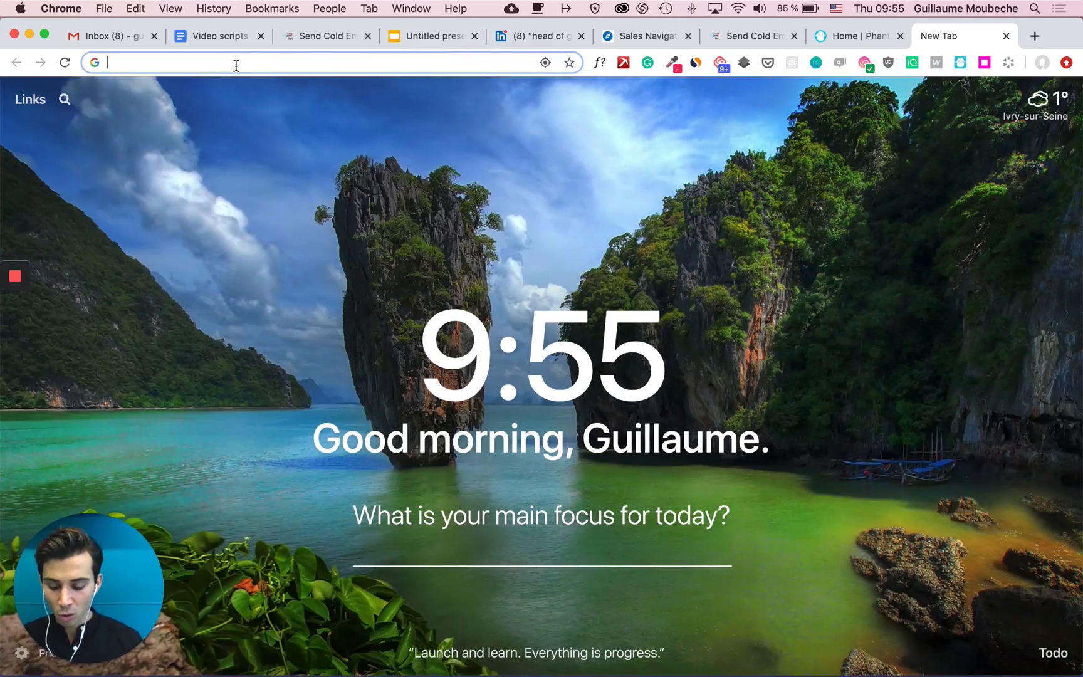
{"action": "type", "text": "drop"}
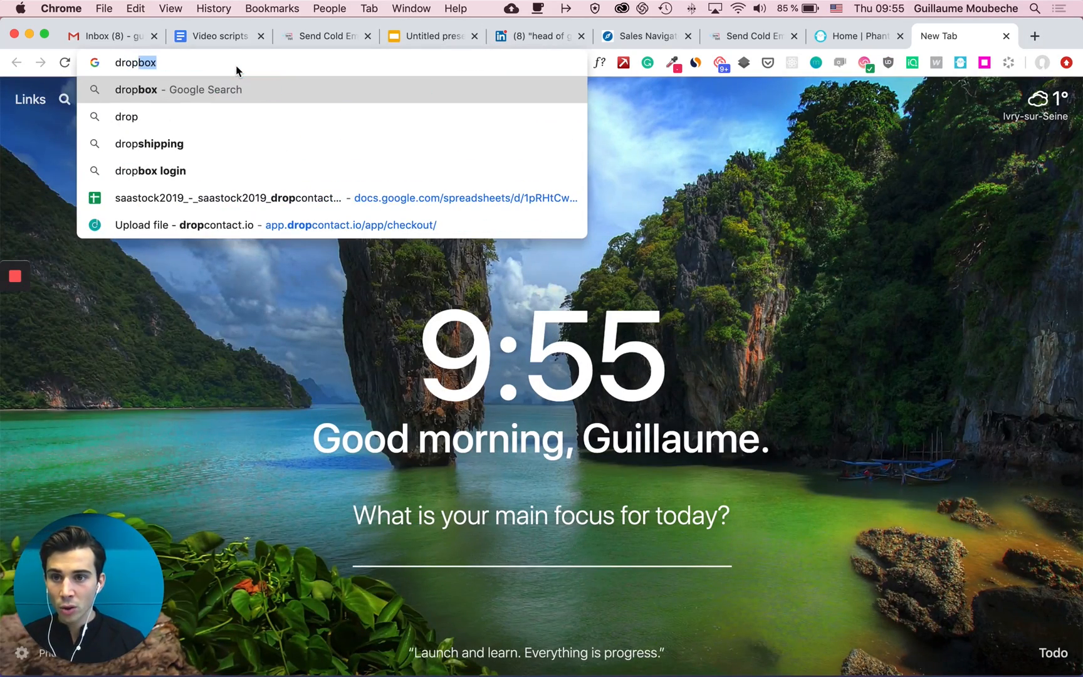
{"action": "key", "text": "Down"}
{"action": "key", "text": "Down"}
{"action": "key", "text": "Down"}
{"action": "key", "text": "Down"}
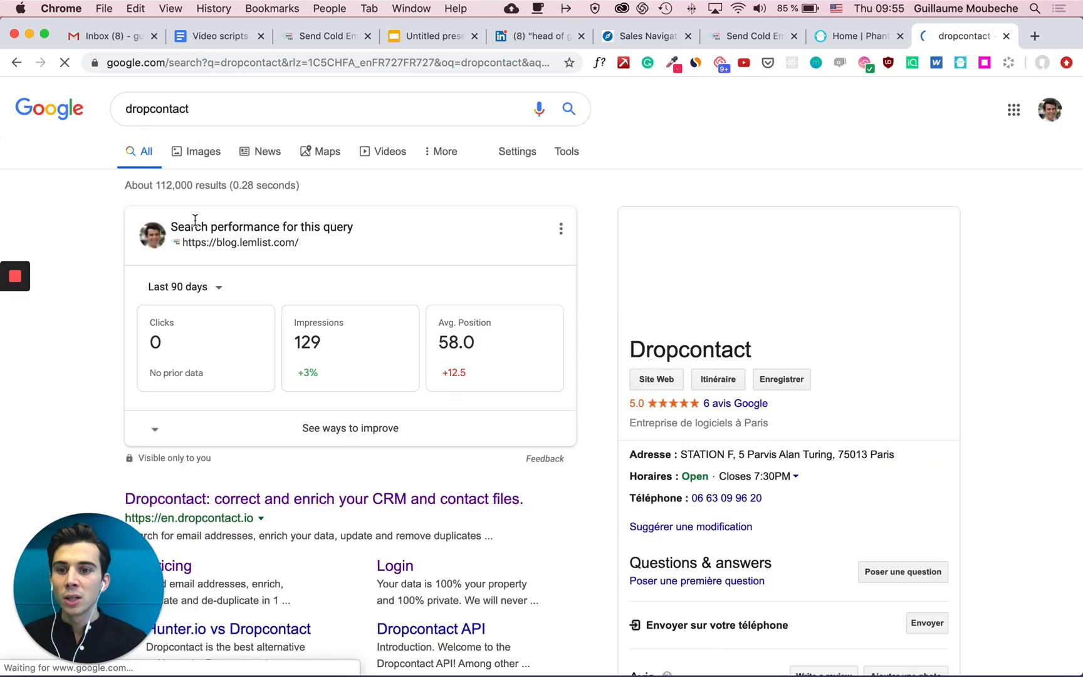
{"action": "scroll", "coordinate": [219, 307], "scroll_direction": "down", "scroll_amount": 3}
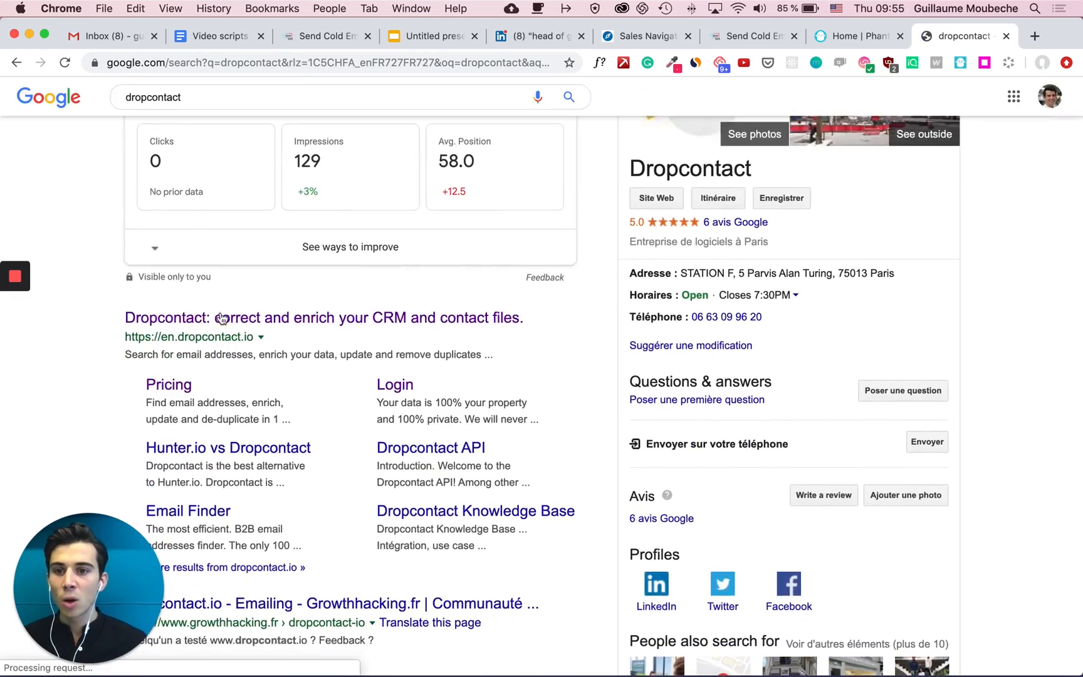
{"action": "left_click", "coordinate": [220, 314]}
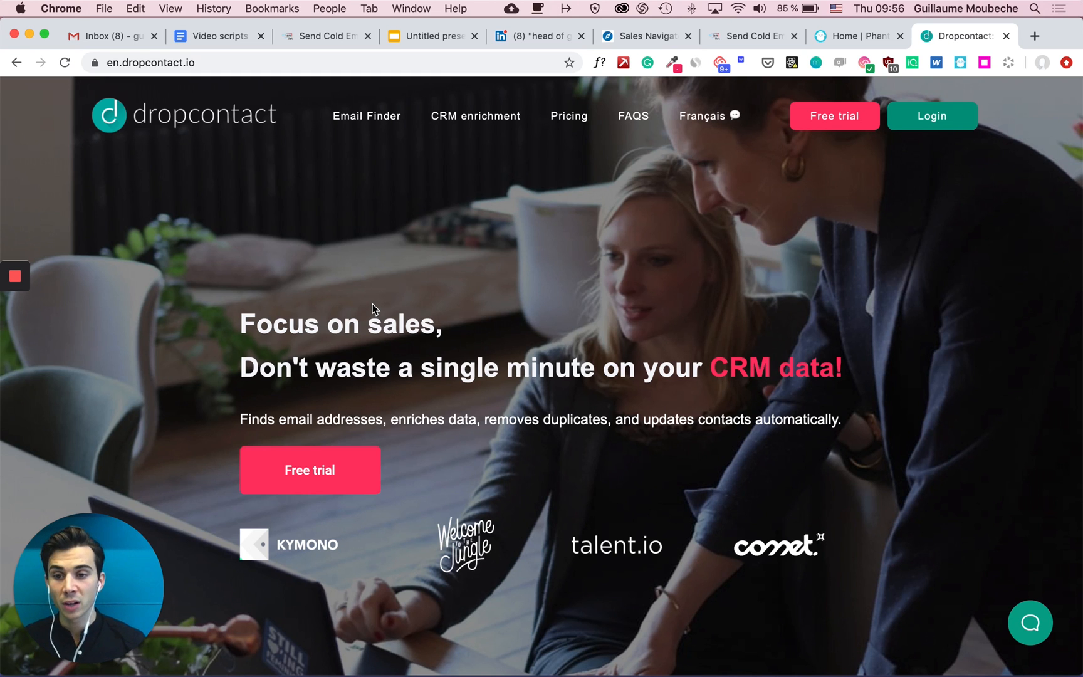
- Switch to Phantombuster, search its store for lemlist and start using the LinkedIn Search To Lemlist Workflow phantom
{"action": "left_click", "coordinate": [852, 36]}
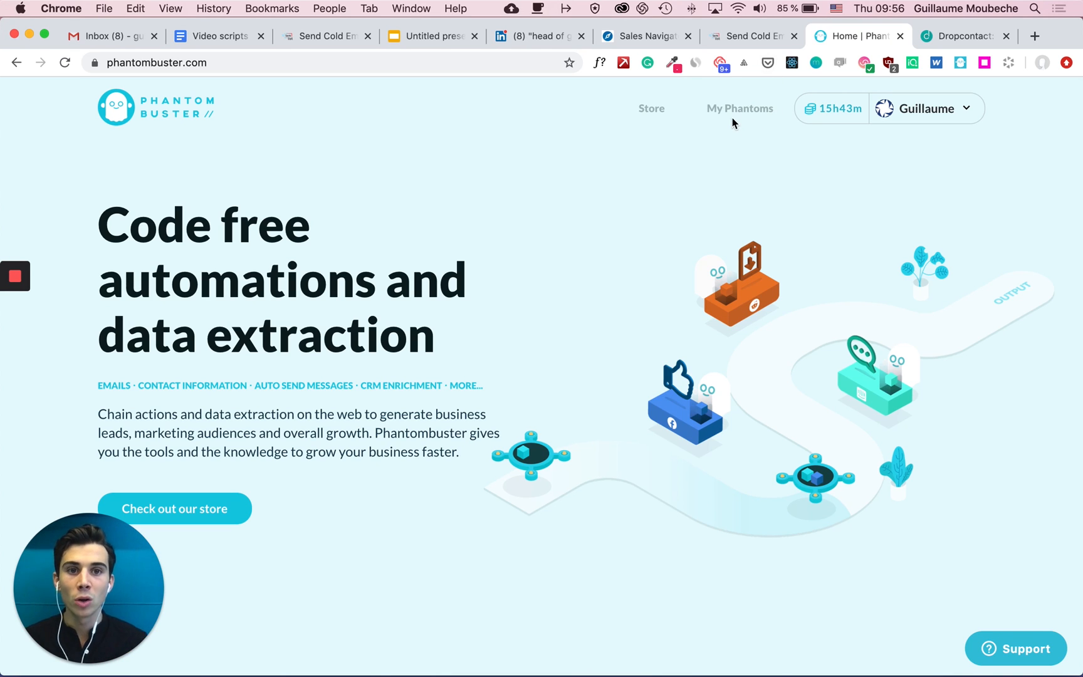
{"action": "left_click", "coordinate": [655, 117]}
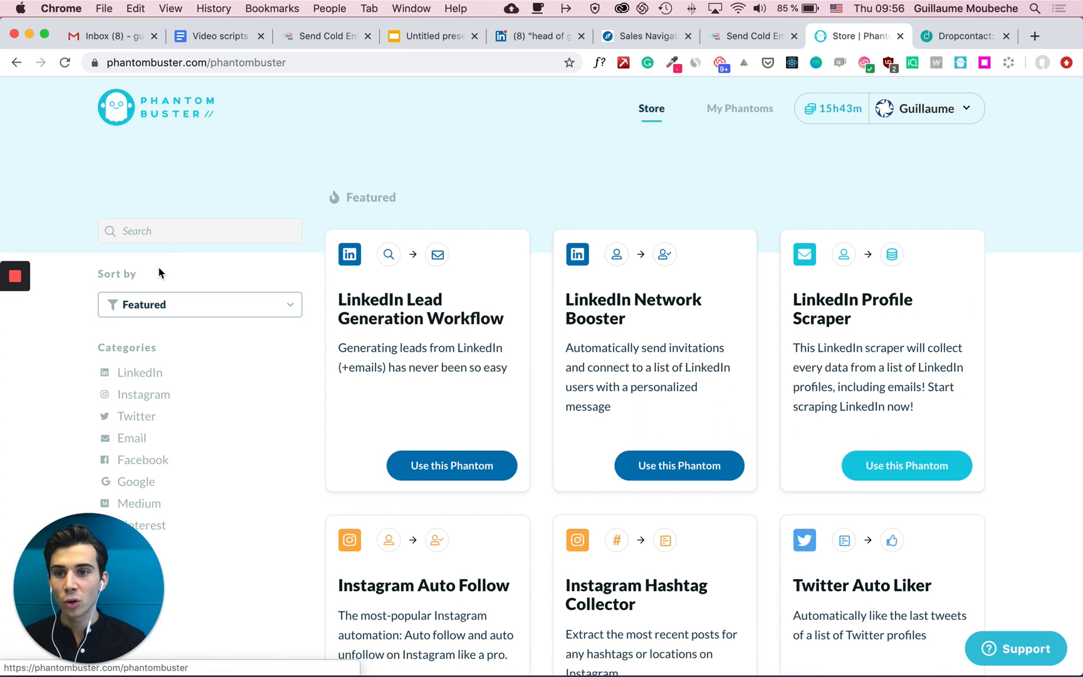
{"action": "left_click", "coordinate": [189, 235]}
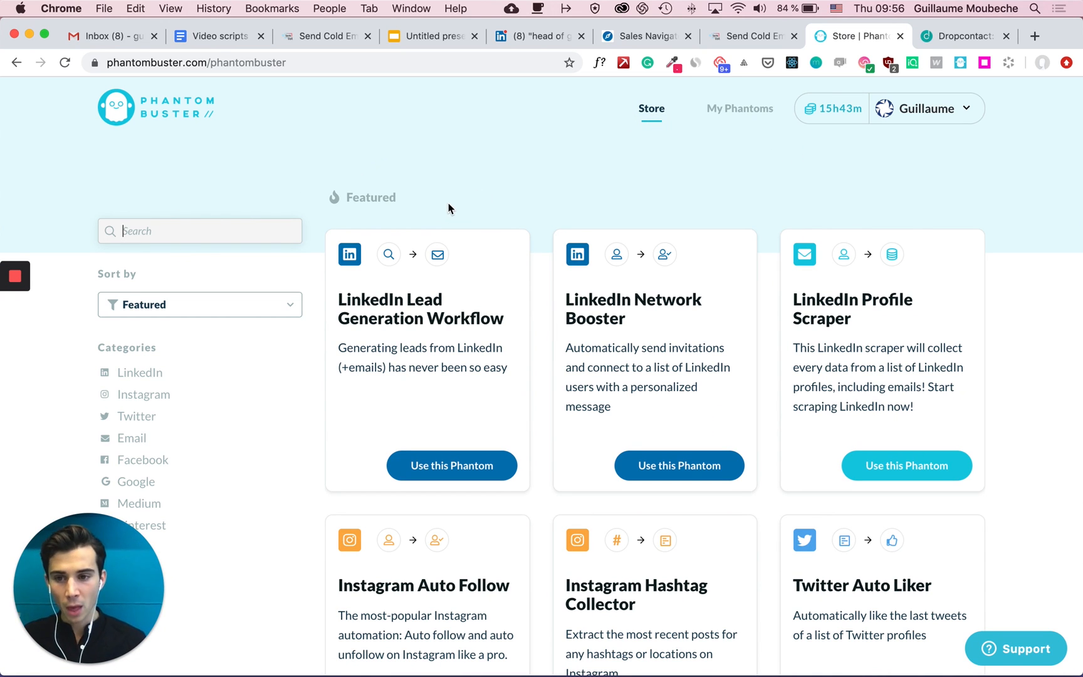
{"action": "left_click", "coordinate": [246, 232]}
{"action": "type", "text": "lemlist"}
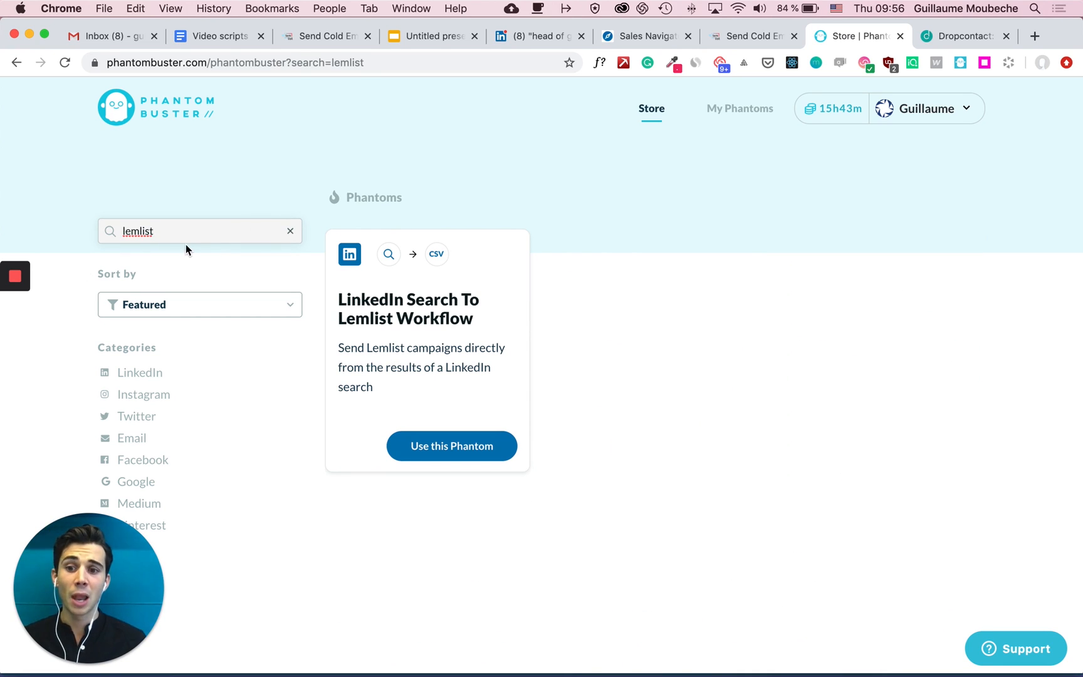
{"action": "left_click", "coordinate": [436, 447]}
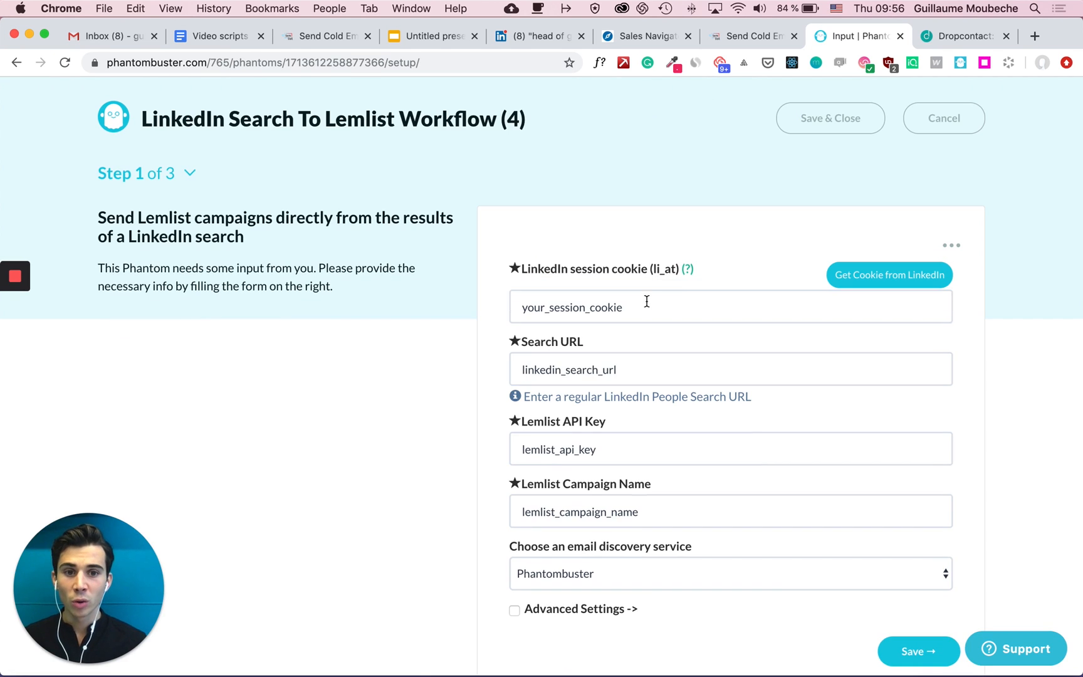
- Replace the placeholder LinkedIn session cookie with the one fetched automatically from LinkedIn
{"action": "double_click", "coordinate": [630, 307]}
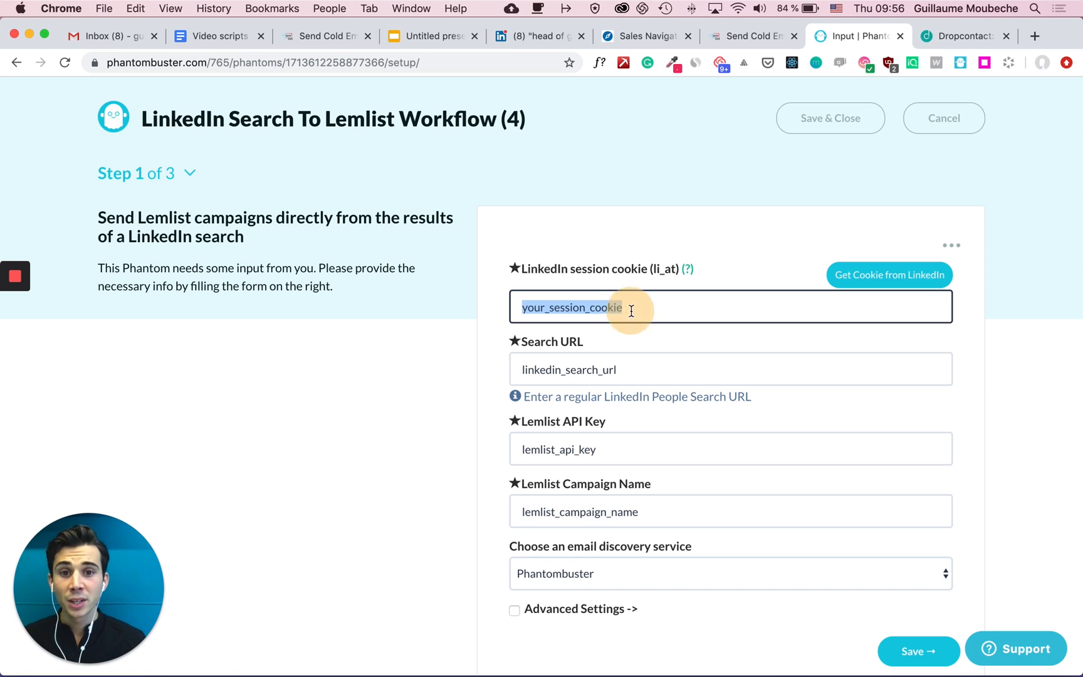
{"action": "key", "text": "BackSpace"}
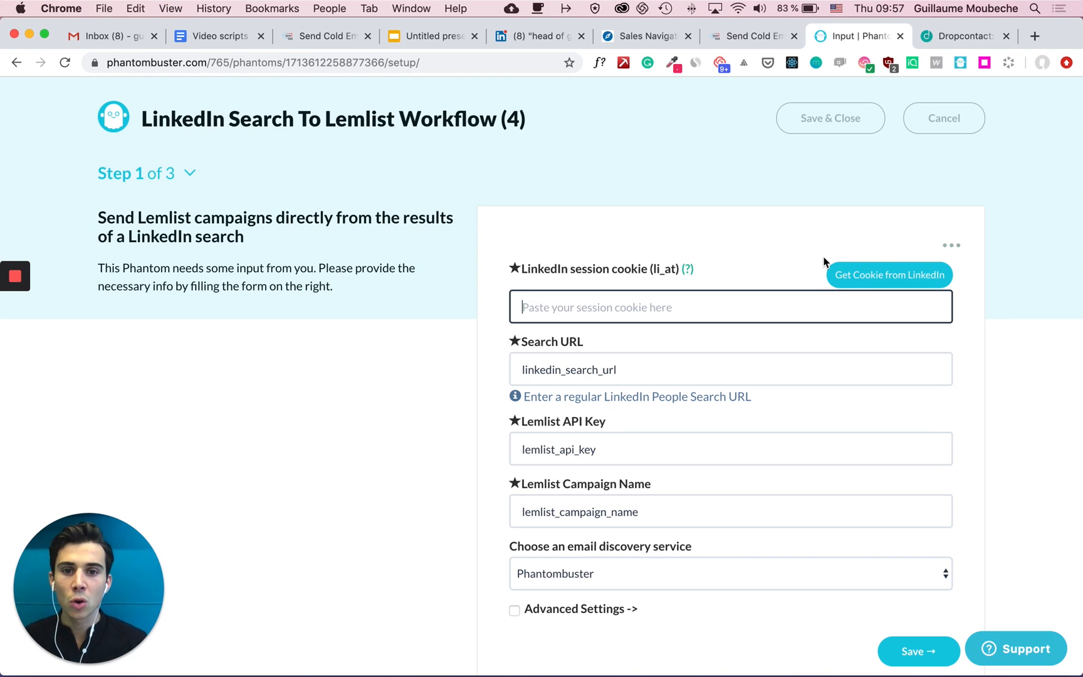
{"action": "left_click", "coordinate": [885, 276]}
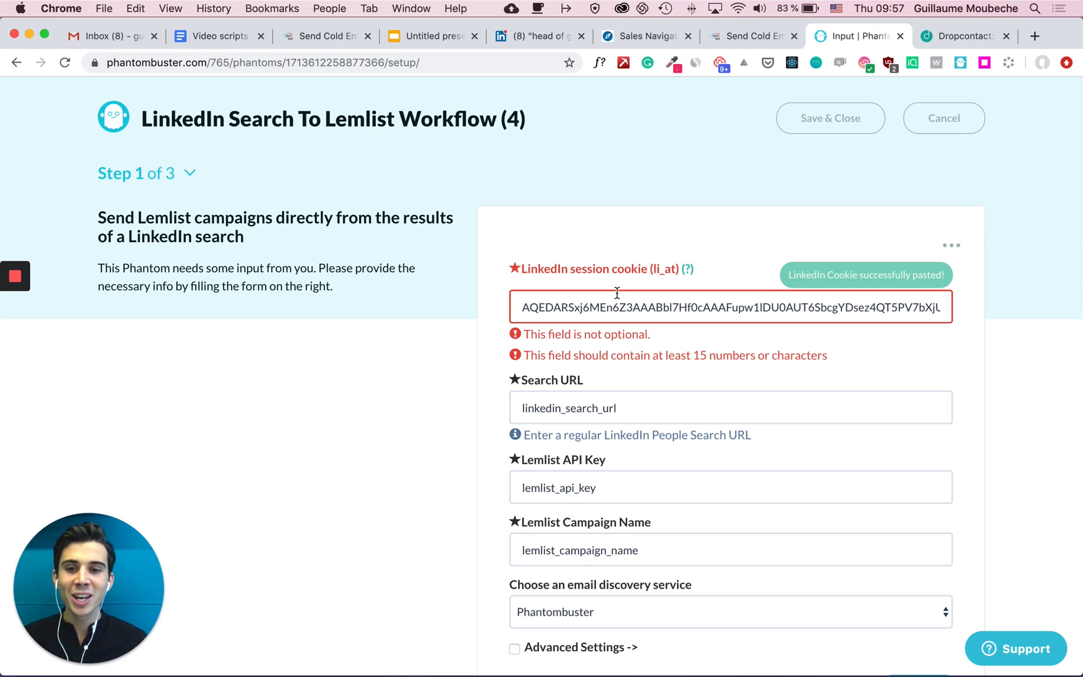
- Replace the placeholder Search URL with the address of the head of growth search copied from Sales Navigator
{"action": "scroll", "coordinate": [744, 261], "scroll_direction": "down", "scroll_amount": 2}
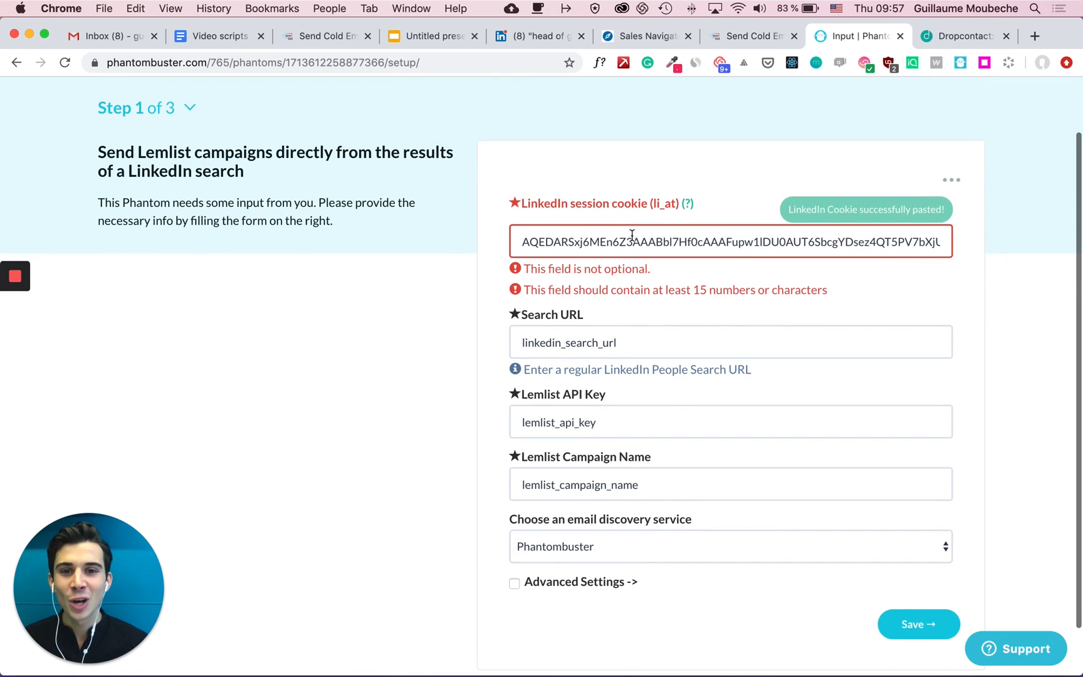
{"action": "left_click", "coordinate": [601, 345]}
{"action": "double_click", "coordinate": [601, 345]}
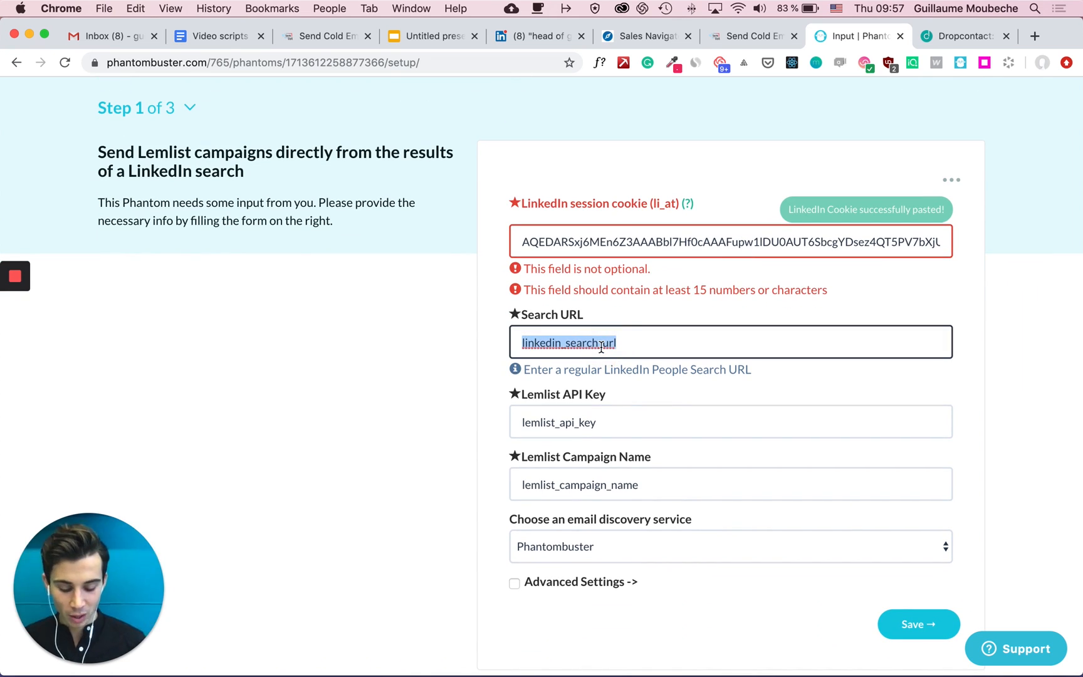
{"action": "key", "text": "BackSpace"}
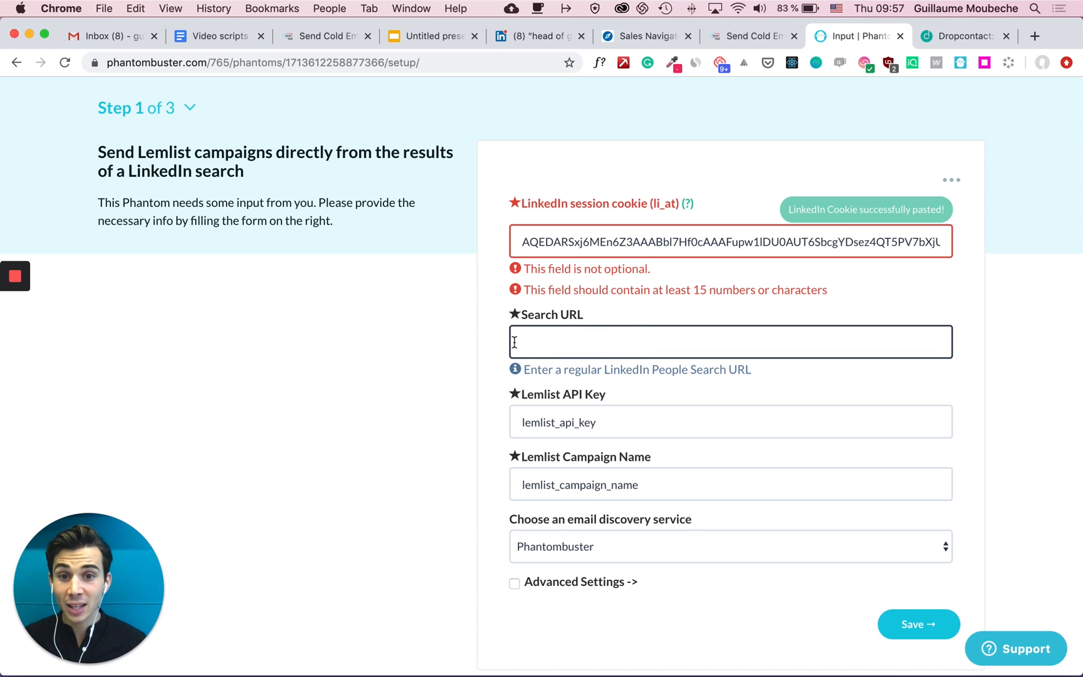
{"action": "left_click", "coordinate": [649, 39]}
{"action": "left_click", "coordinate": [251, 66]}
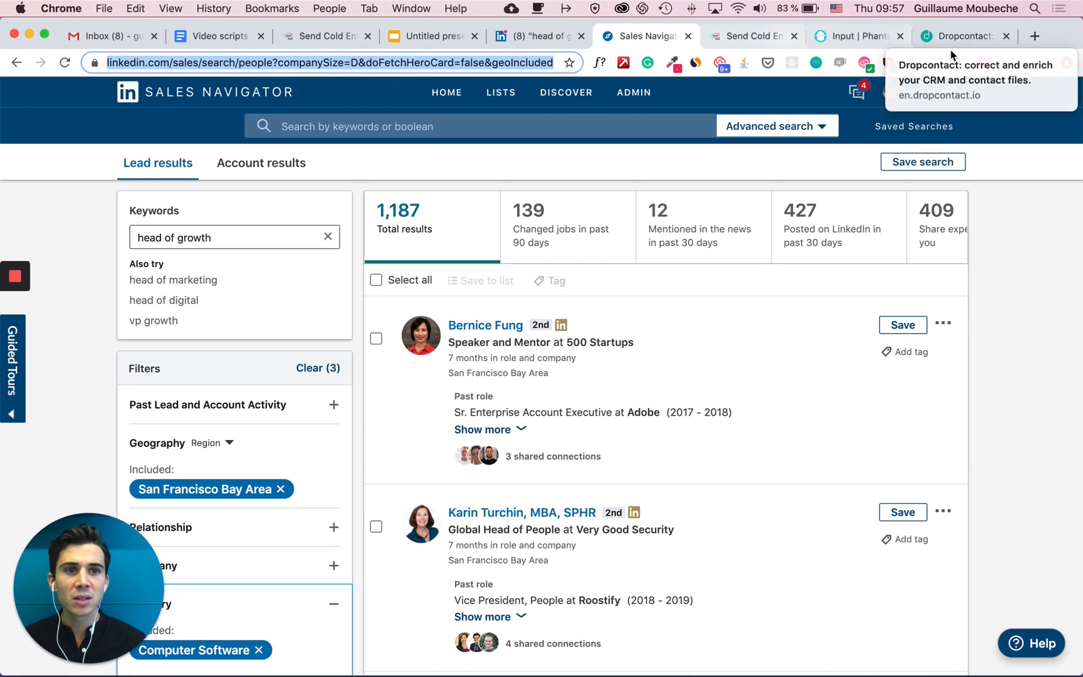
{"action": "left_click", "coordinate": [857, 42]}
{"action": "left_click", "coordinate": [576, 335]}
{"action": "key", "text": "super+v"}
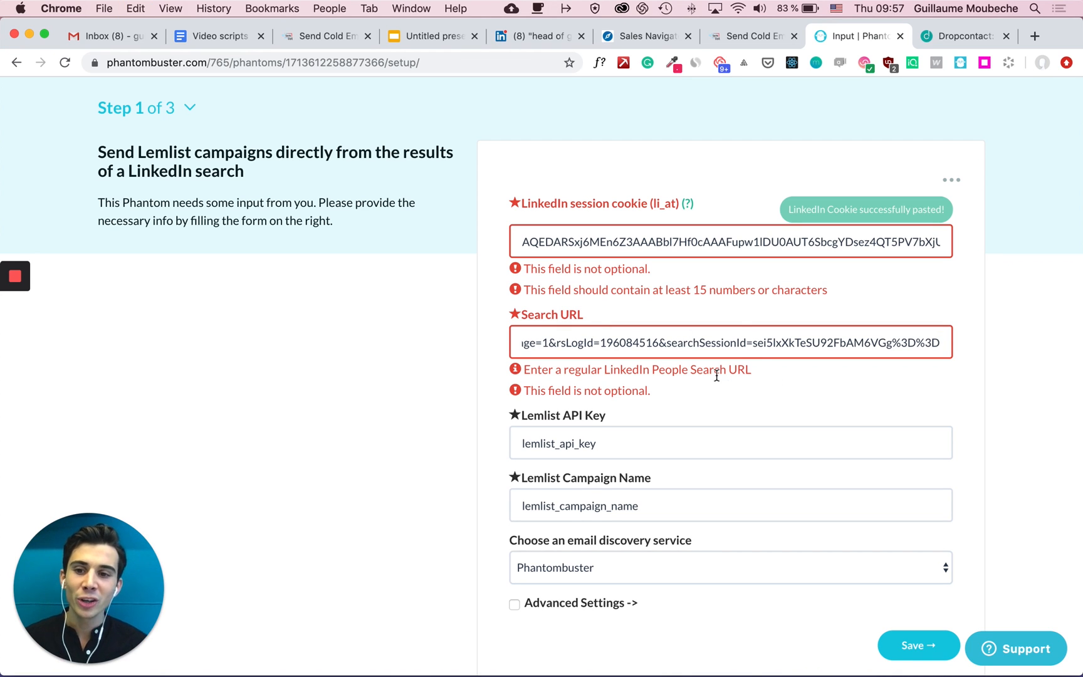
{"action": "left_click", "coordinate": [682, 394]}
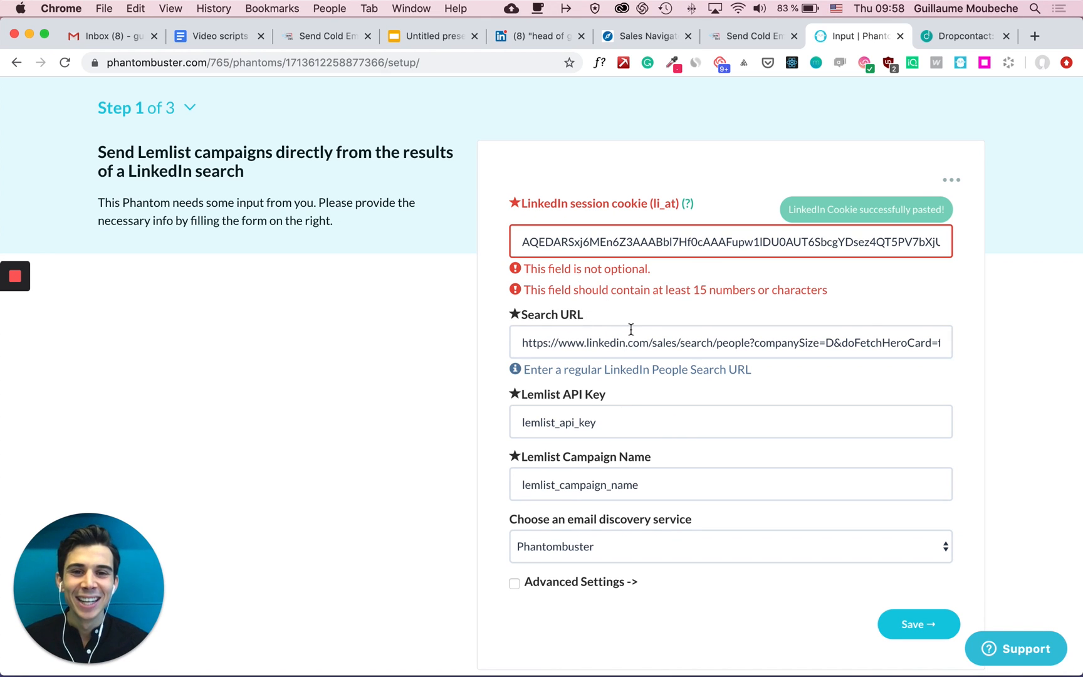
- Open app.lemlist.com in a new browser tab and copy the API key from the integration settings
{"action": "scroll", "coordinate": [633, 329], "scroll_direction": "down", "scroll_amount": 2}
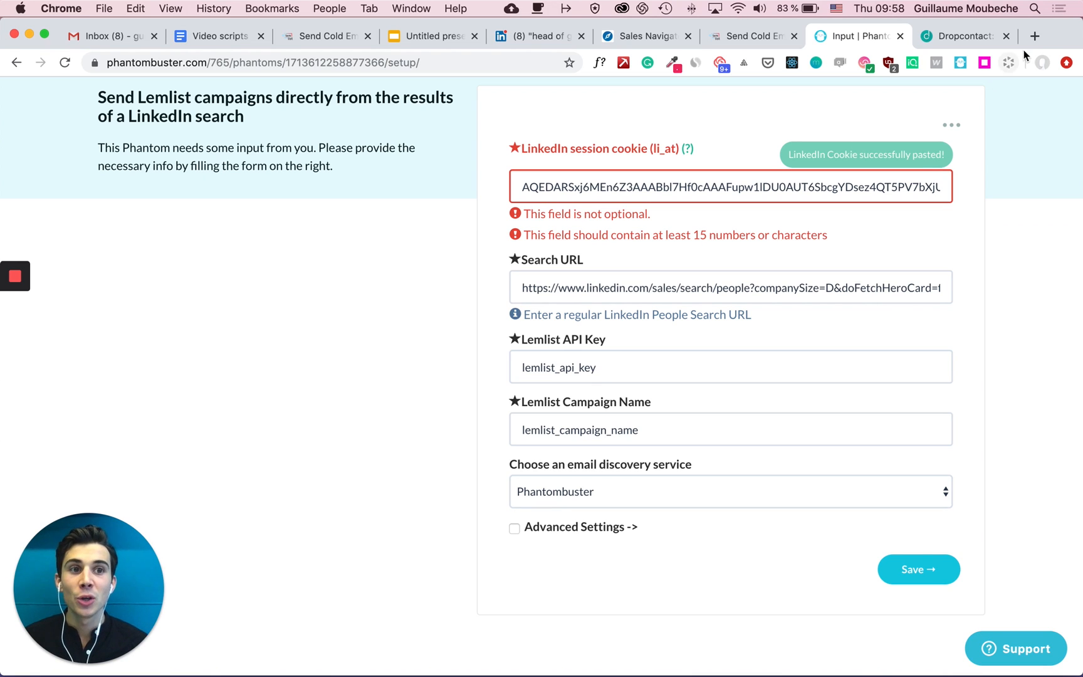
{"action": "left_click", "coordinate": [1037, 36]}
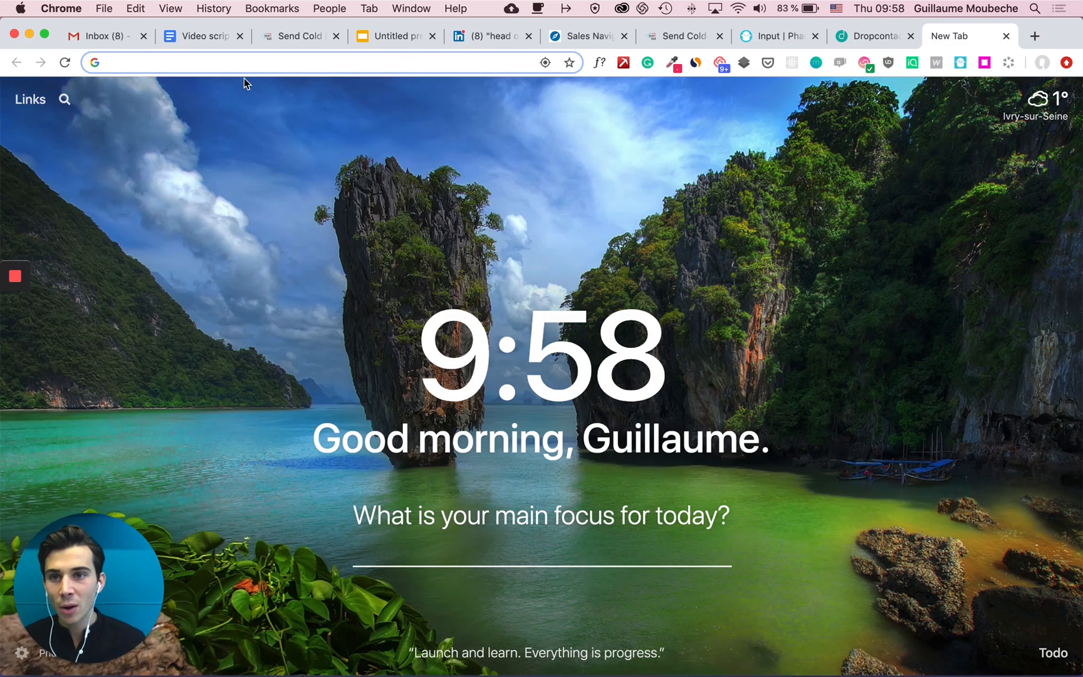
{"action": "type", "text": "app.lemlist.com"}
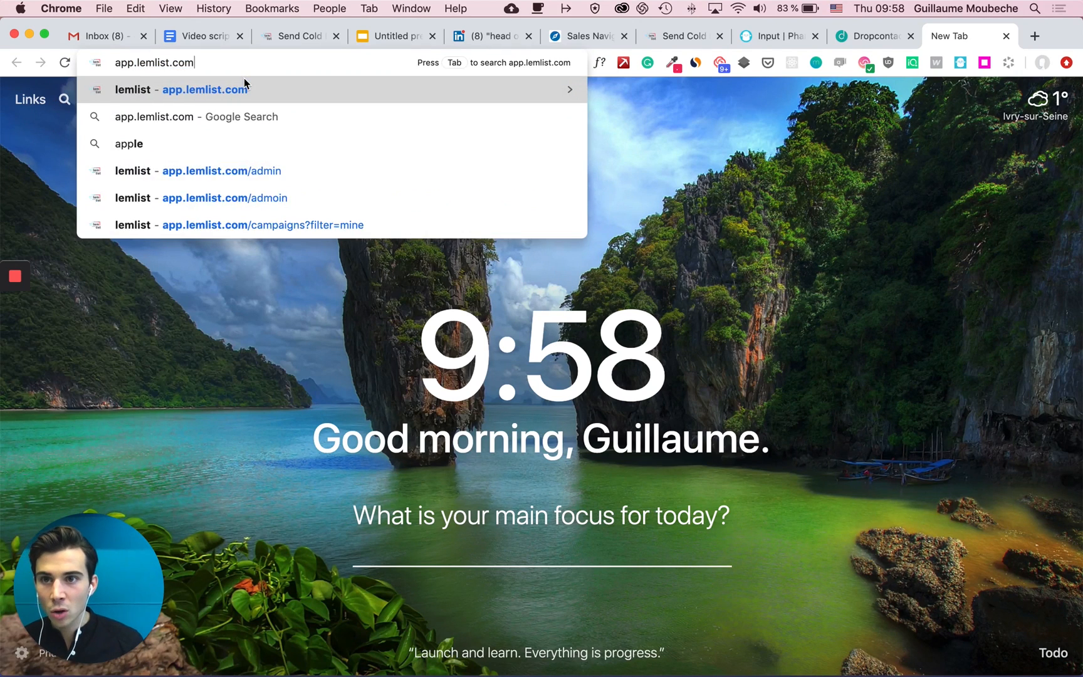
{"action": "key", "text": "Return"}
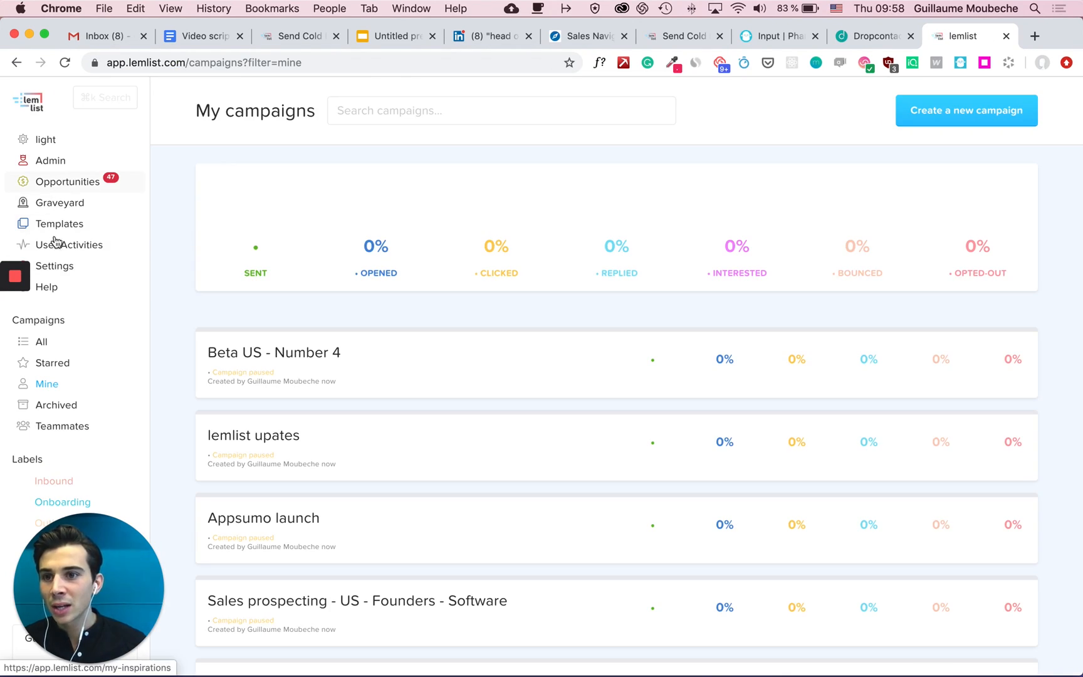
{"action": "left_click", "coordinate": [53, 267]}
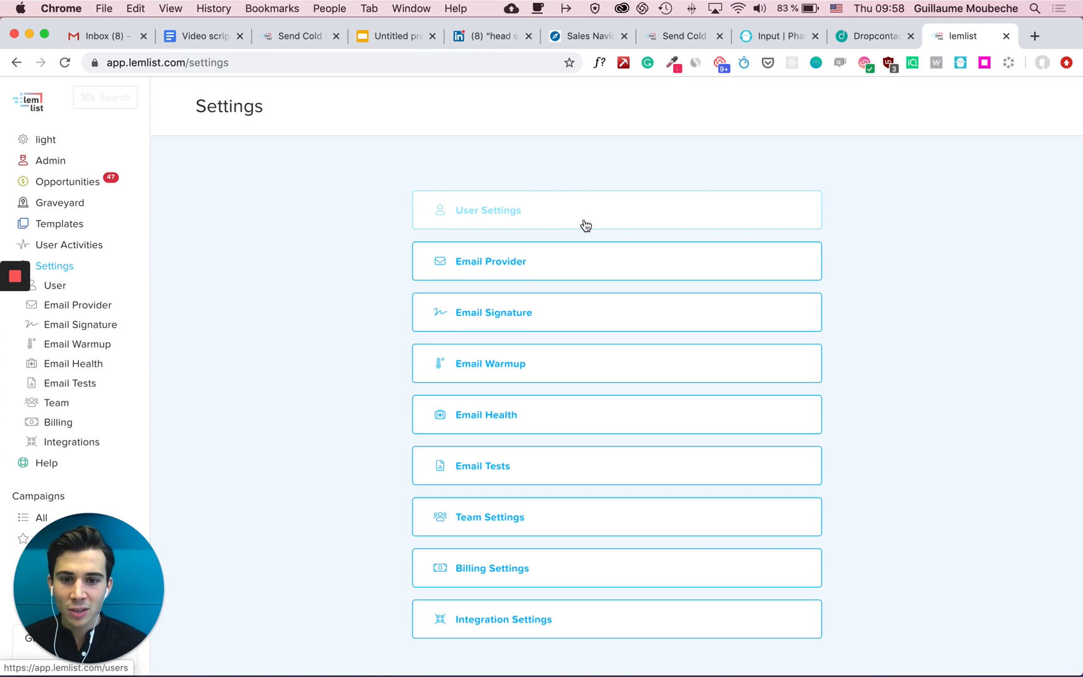
{"action": "left_click", "coordinate": [520, 622]}
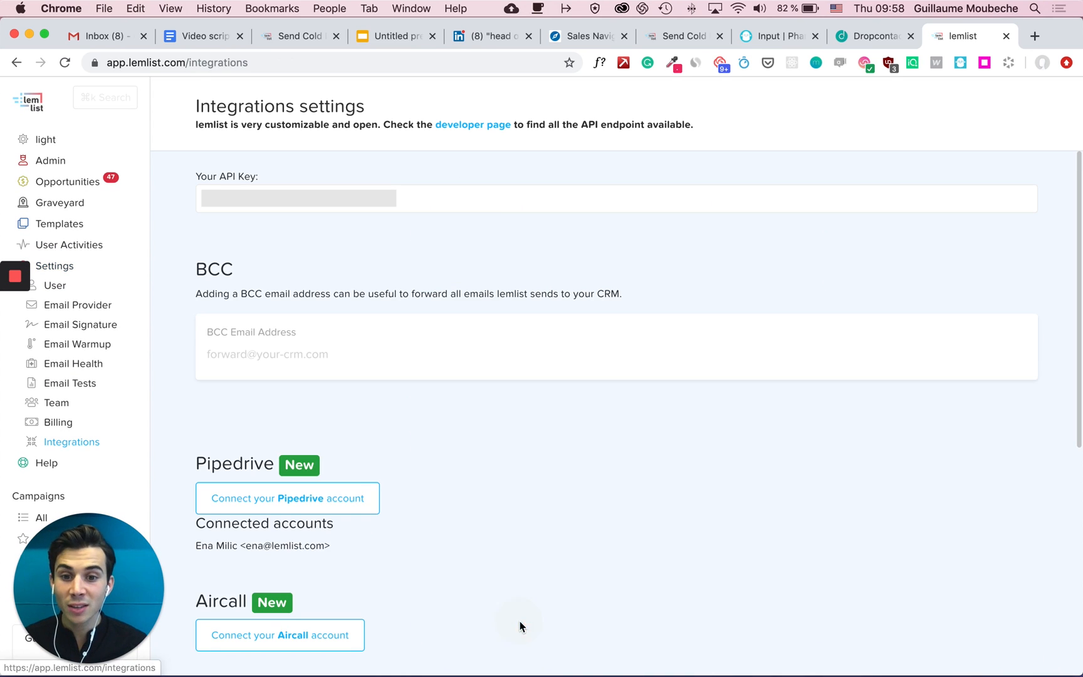
{"action": "double_click", "coordinate": [309, 208]}
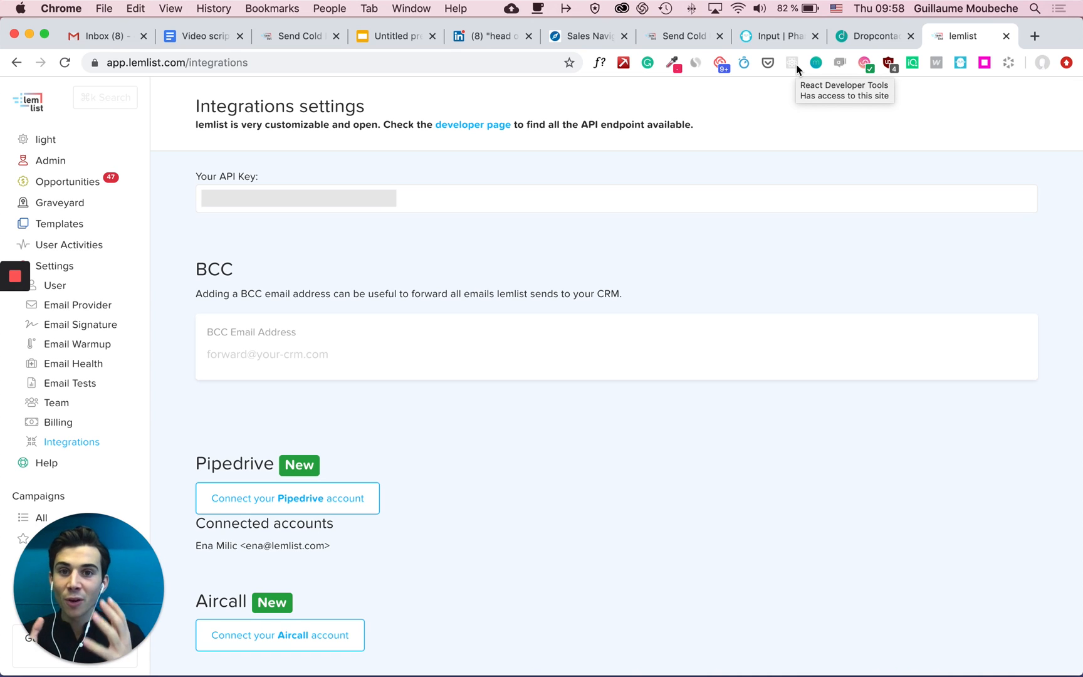
- Return to the Phantombuster setup and paste the API key over the placeholder in the Lemlist API Key field
{"action": "left_click", "coordinate": [777, 36]}
{"action": "left_click", "coordinate": [602, 359]}
{"action": "key", "text": "super+a"}
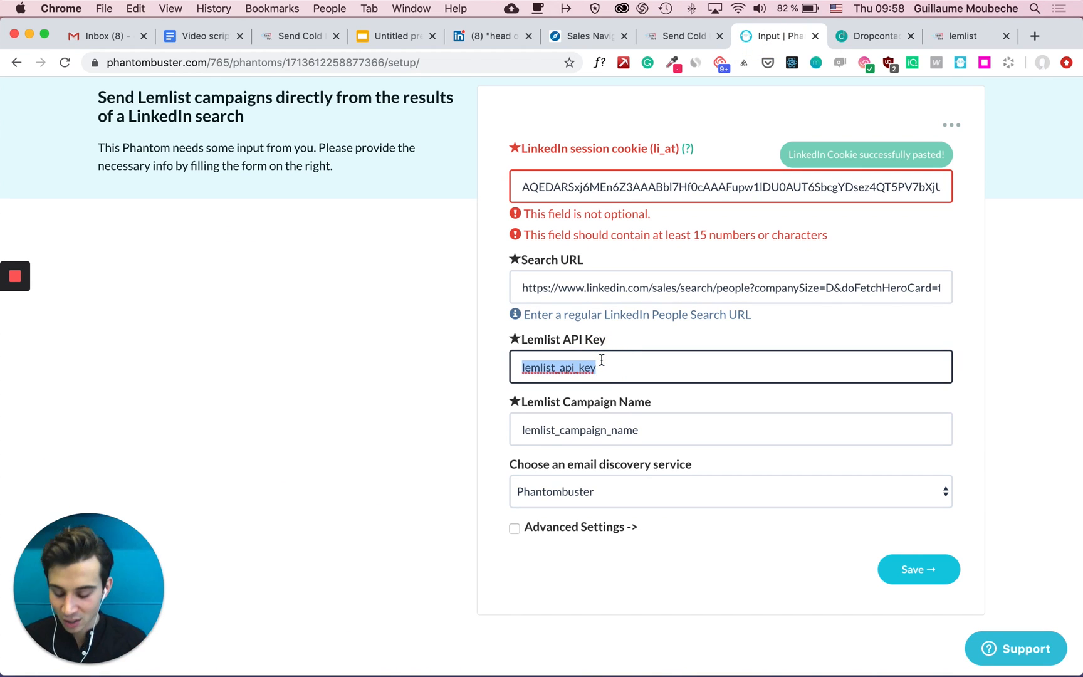
{"action": "key", "text": "super+v"}
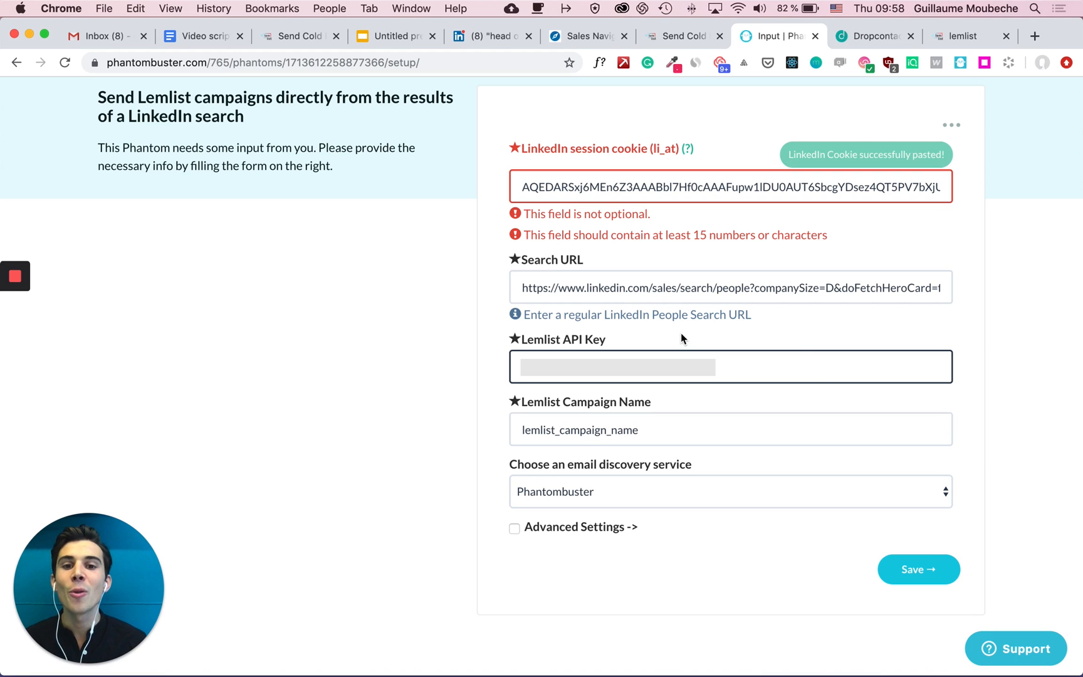
{"action": "scroll", "coordinate": [634, 342], "scroll_direction": "down", "scroll_amount": 1}
{"action": "scroll", "coordinate": [597, 431], "scroll_direction": "up", "scroll_amount": 1}
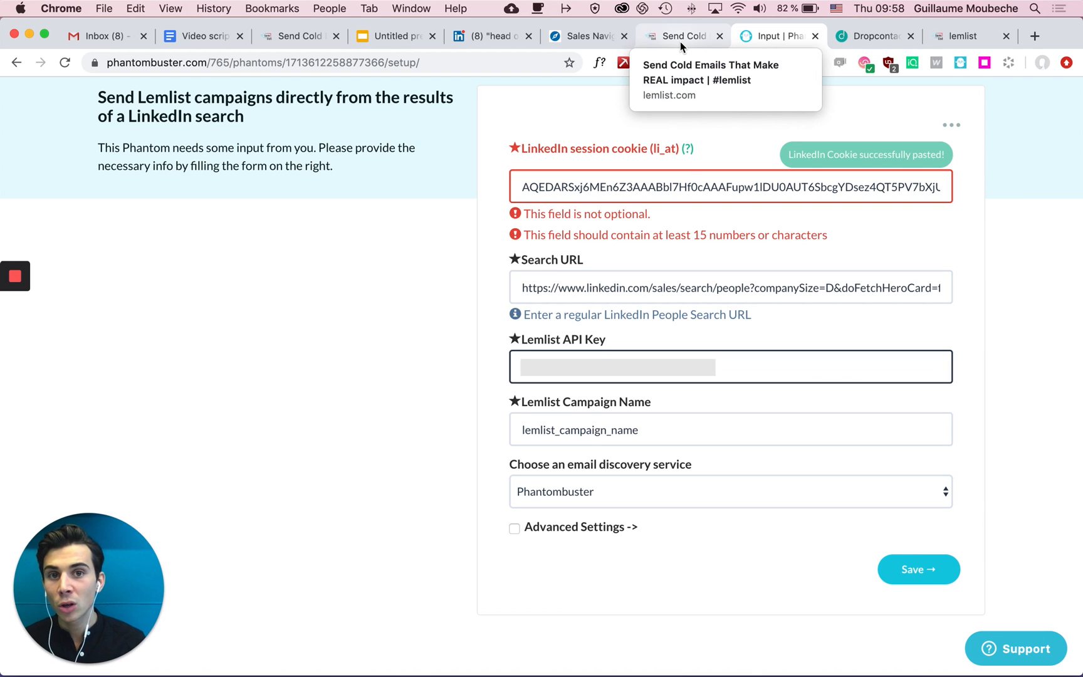
- Create a new lemlist campaign named "Head of Growth - 50-200 - San Fransisco" and copy that name
{"action": "left_click", "coordinate": [959, 36]}
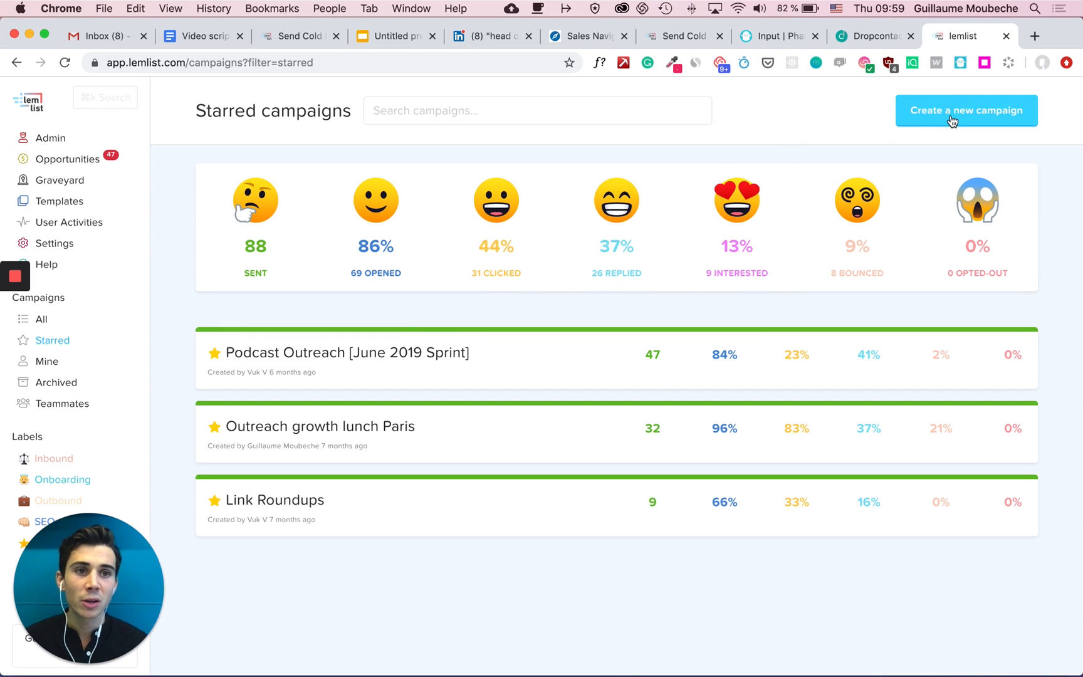
{"action": "left_click", "coordinate": [951, 115]}
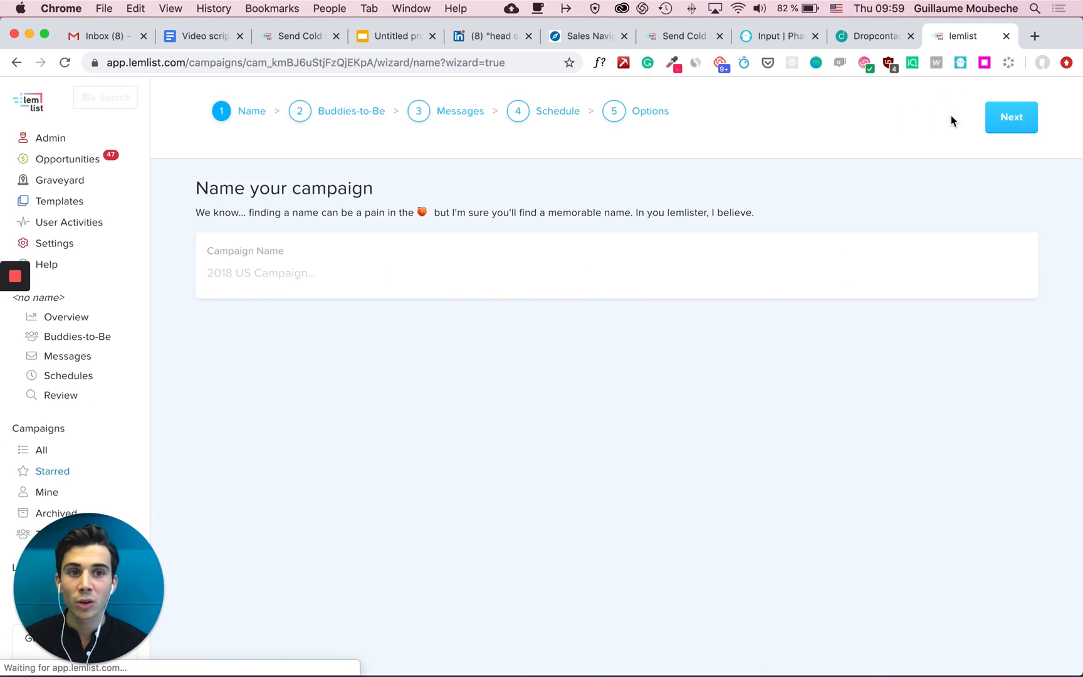
{"action": "left_click", "coordinate": [289, 268]}
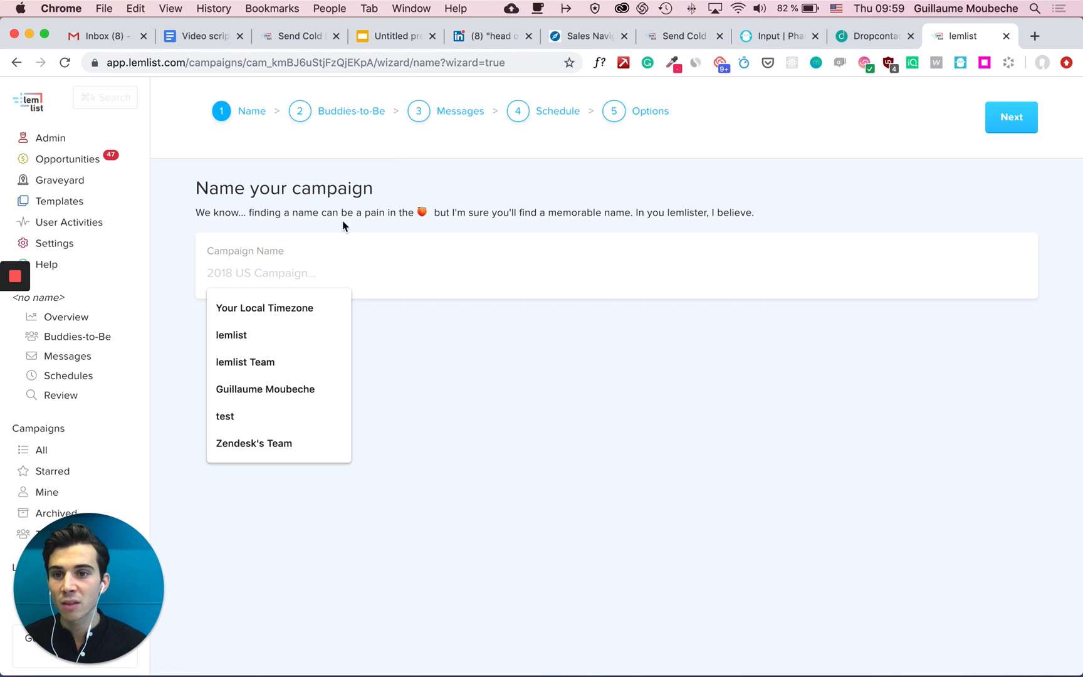
{"action": "type", "text": "Head "}
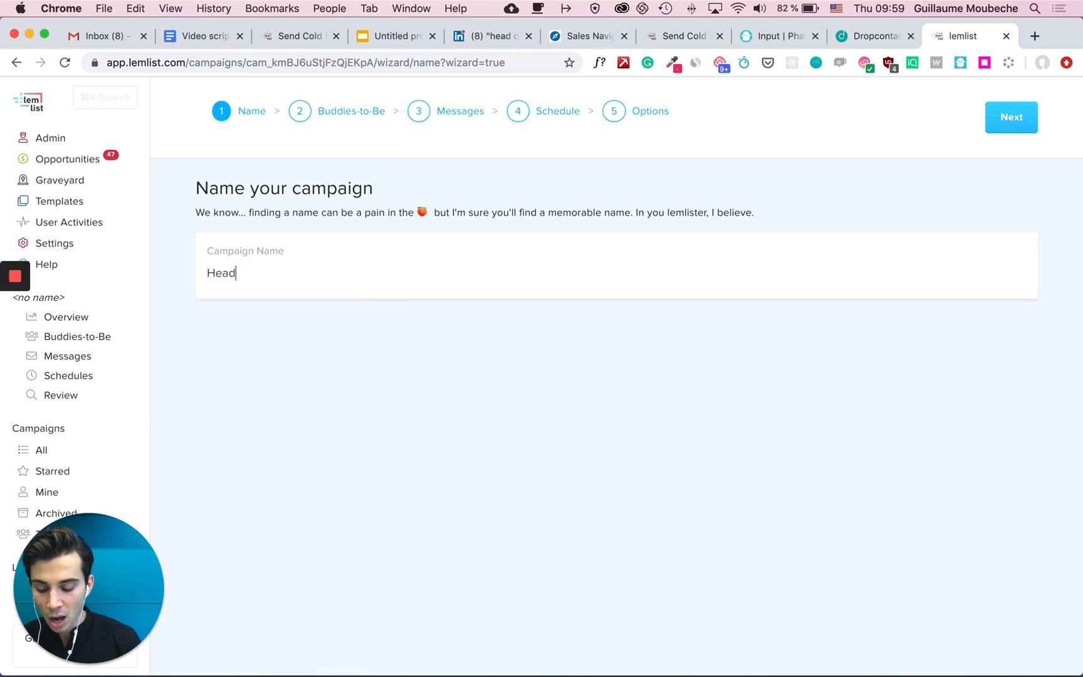
{"action": "type", "text": "of Growth"}
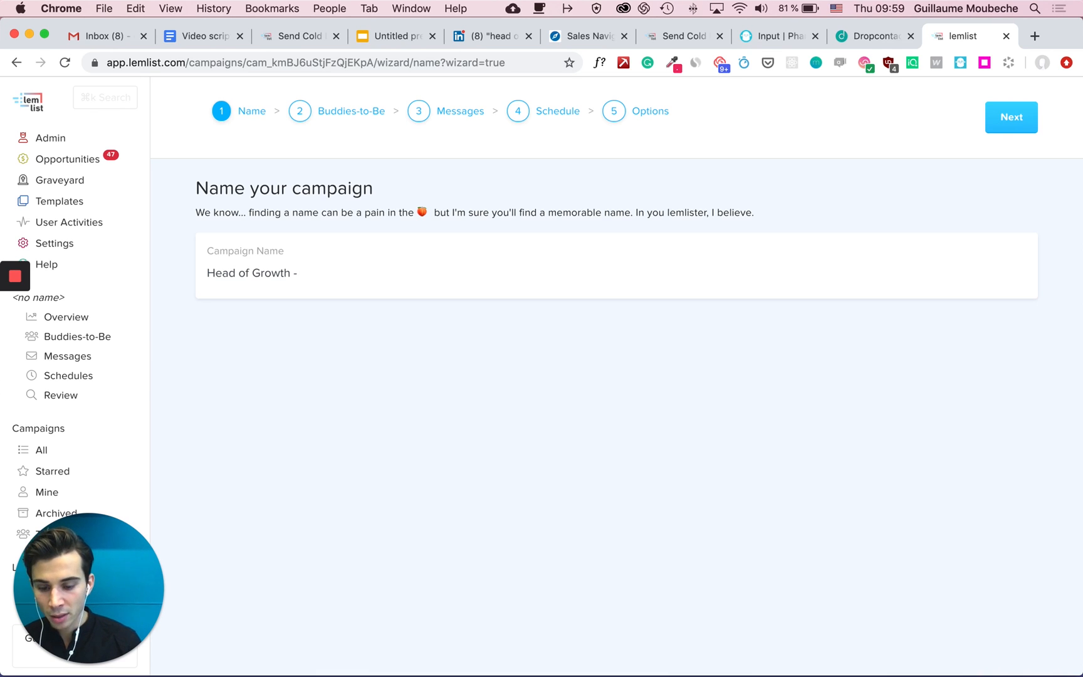
{"action": "type", "text": "- 1"}
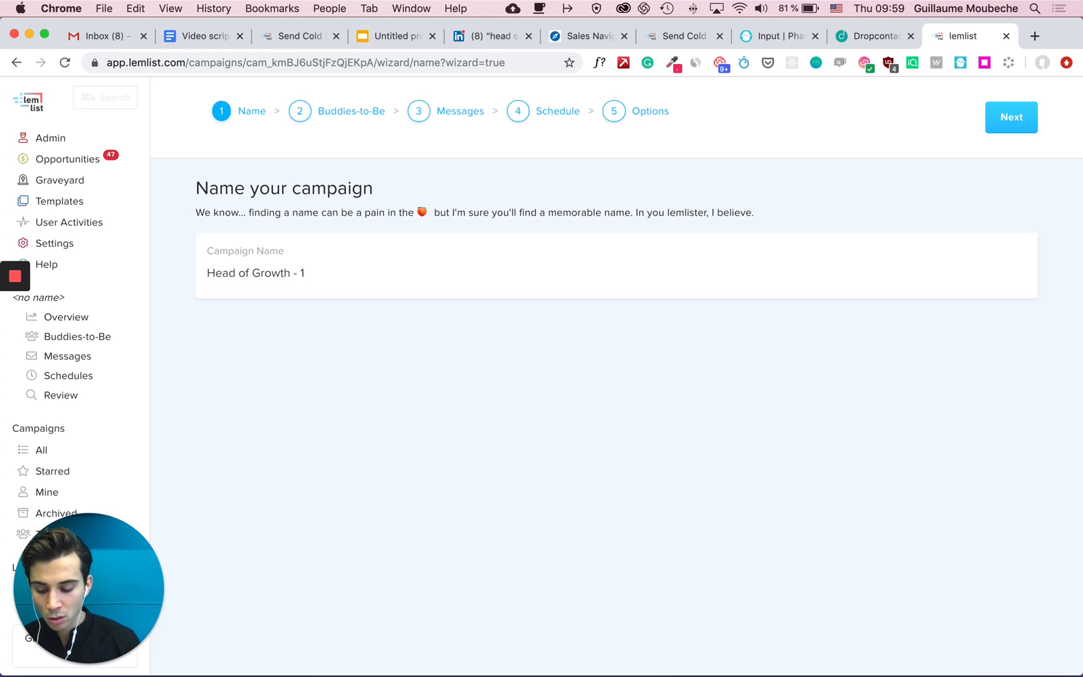
{"action": "type", "text": "150"}
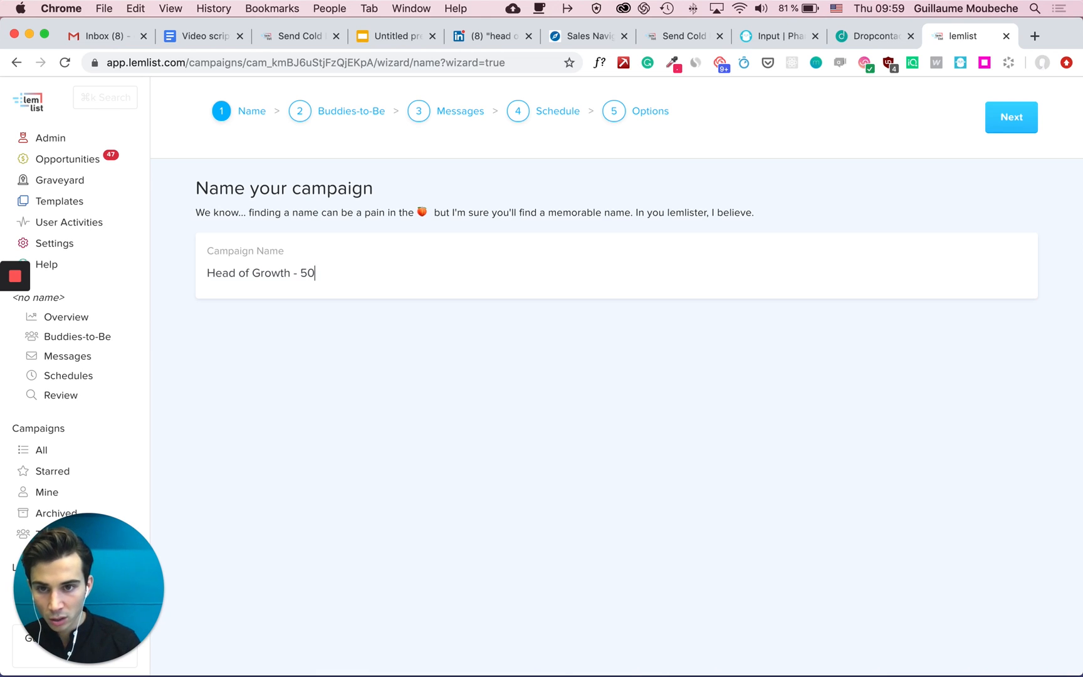
{"action": "type", "text": "-200 "}
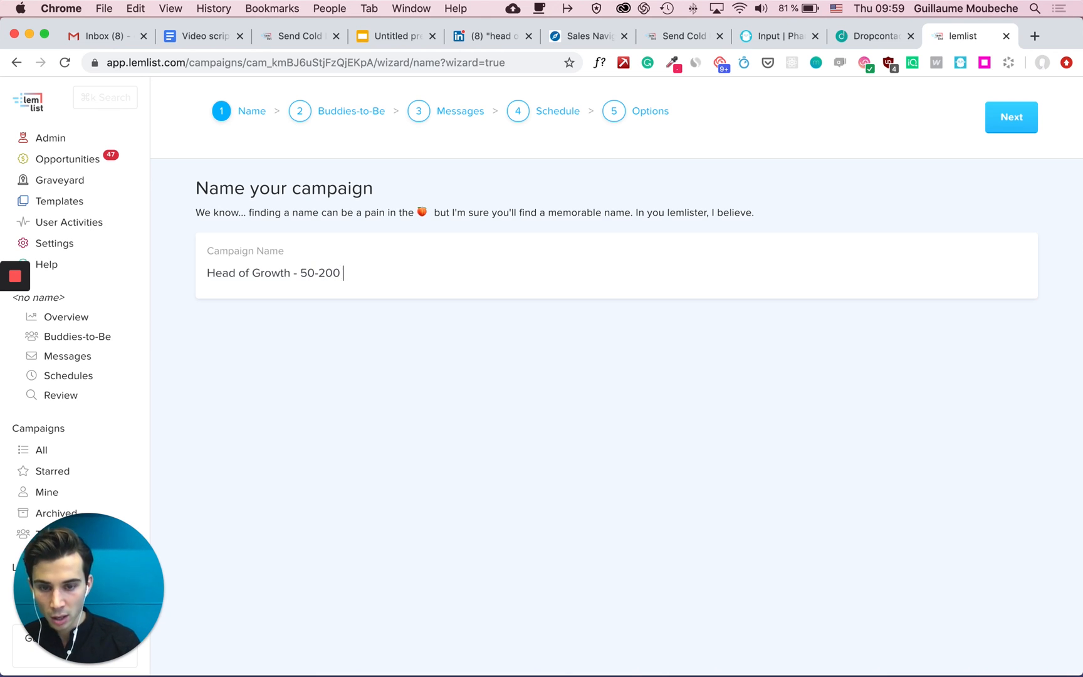
{"action": "type", "text": "- San"}
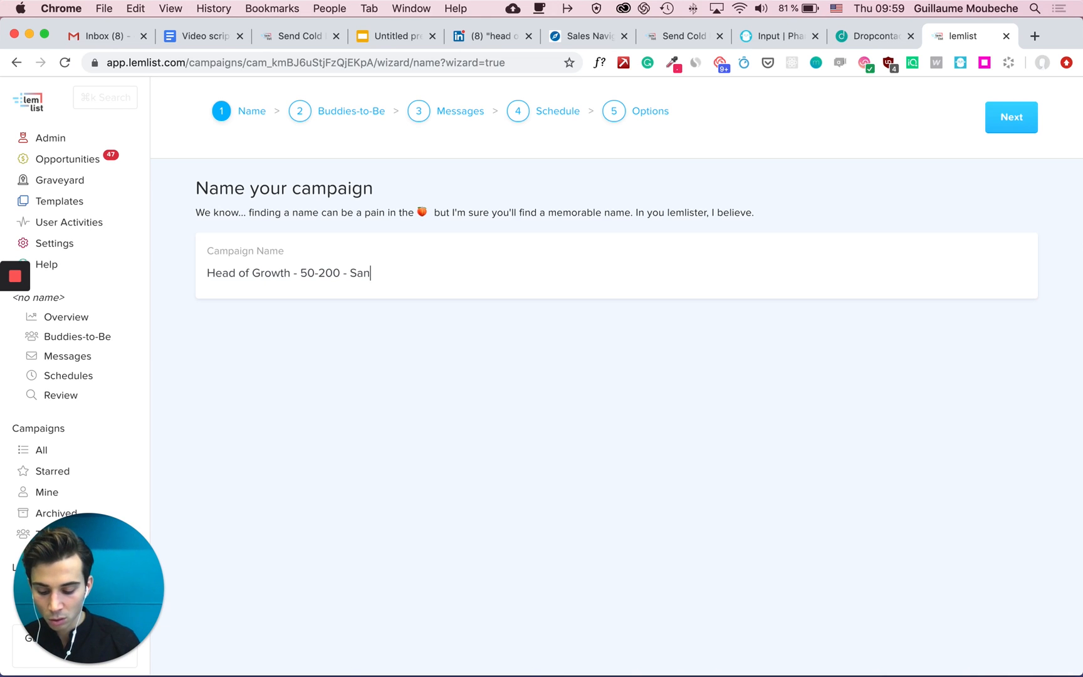
{"action": "type", "text": " Fransisco"}
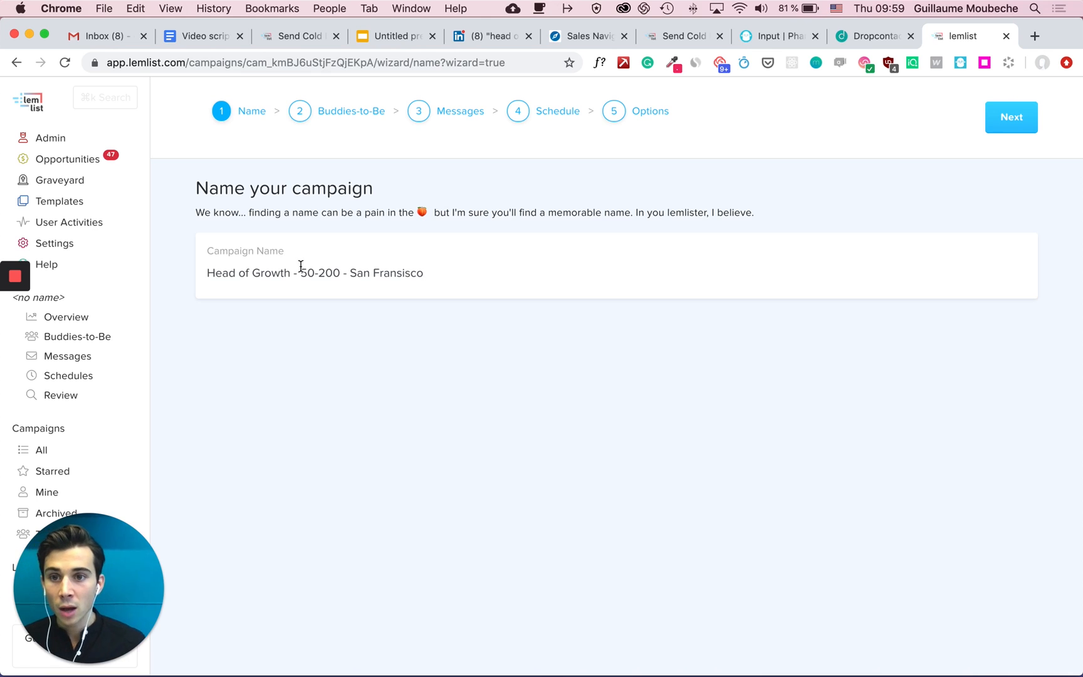
{"action": "triple_click", "coordinate": [394, 272]}
{"action": "key", "text": "super+c"}
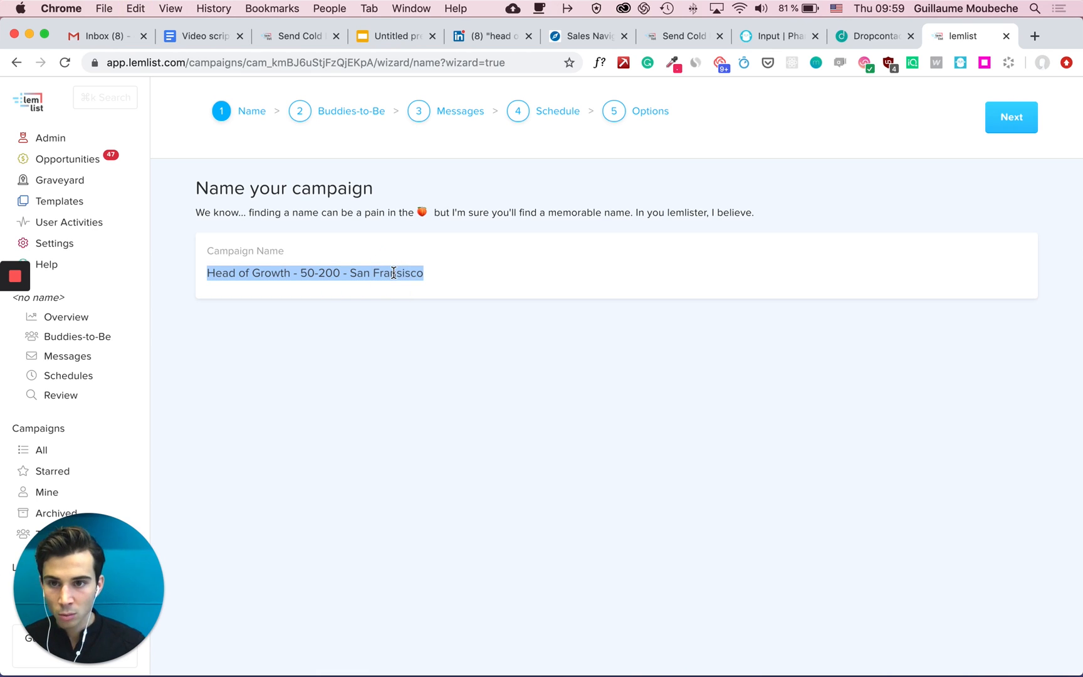
- Save the lemlist campaign name, paste it into the Lemlist Campaign Name field of the Phantombuster setup, and enable Advanced Settings
{"action": "left_click", "coordinate": [994, 120]}
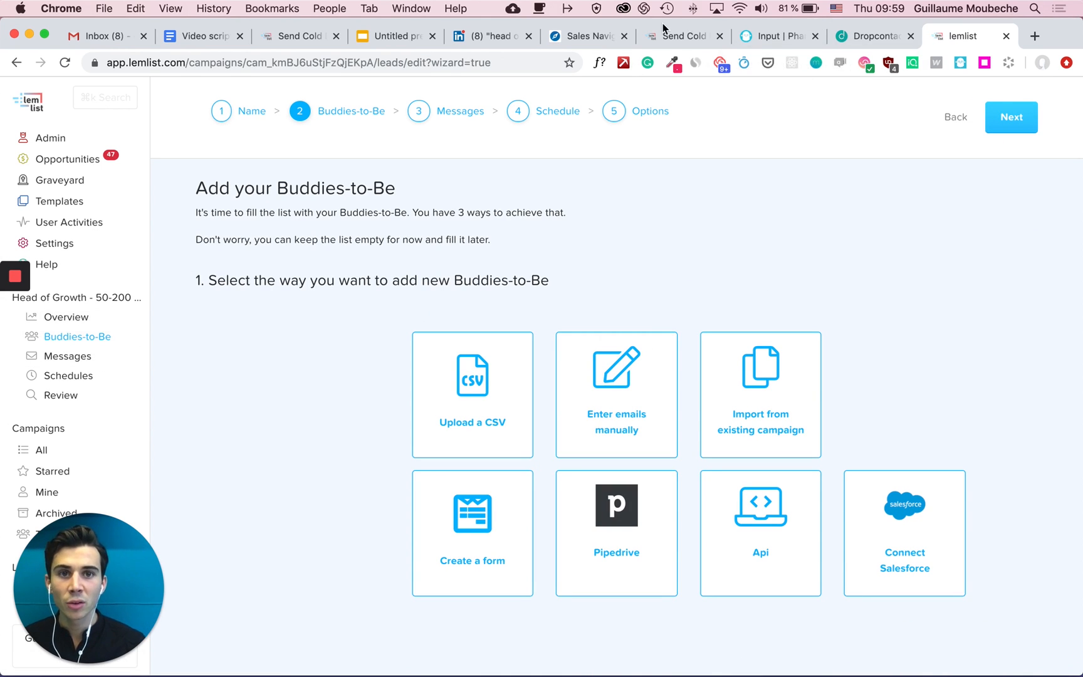
{"action": "left_click", "coordinate": [779, 38]}
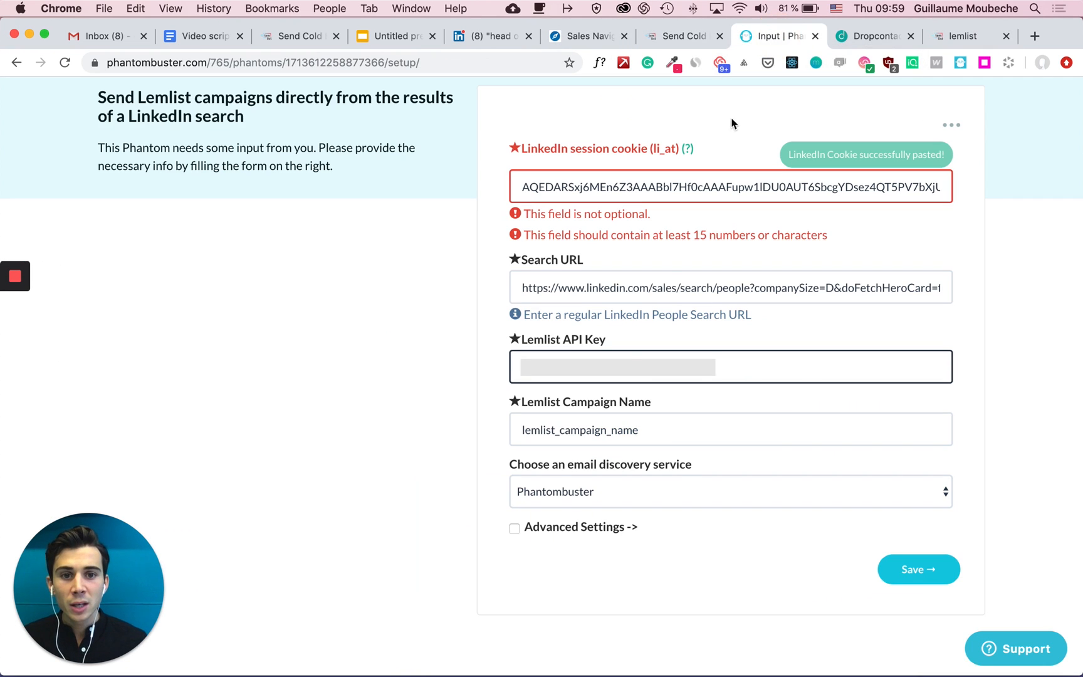
{"action": "double_click", "coordinate": [578, 431]}
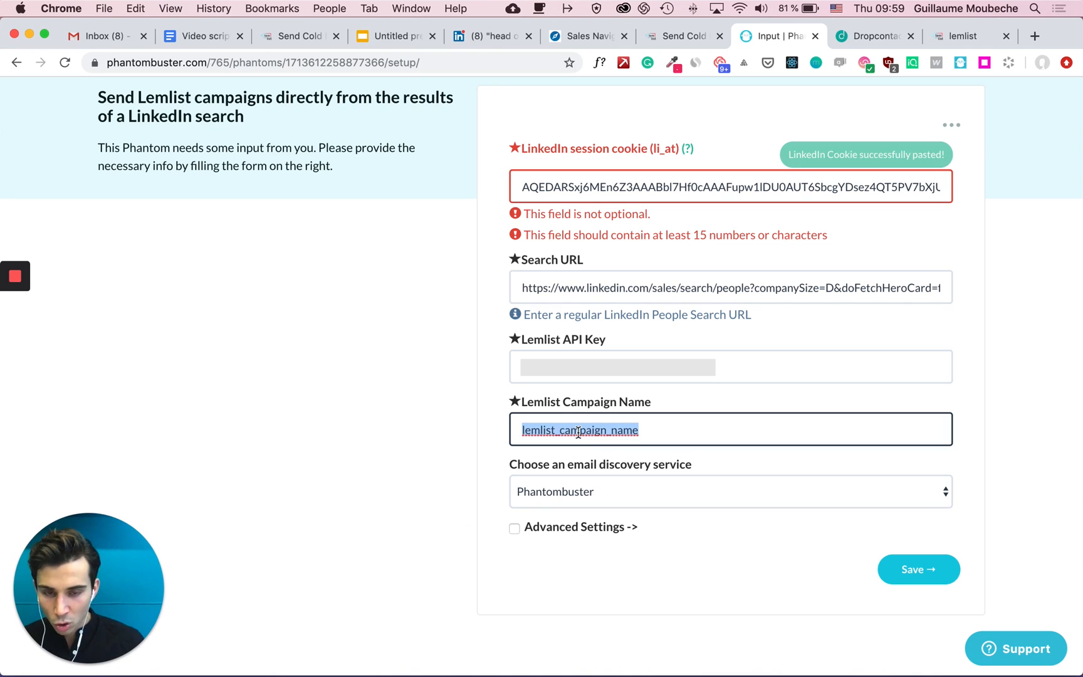
{"action": "key", "text": "super+v"}
{"action": "left_click", "coordinate": [521, 433]}
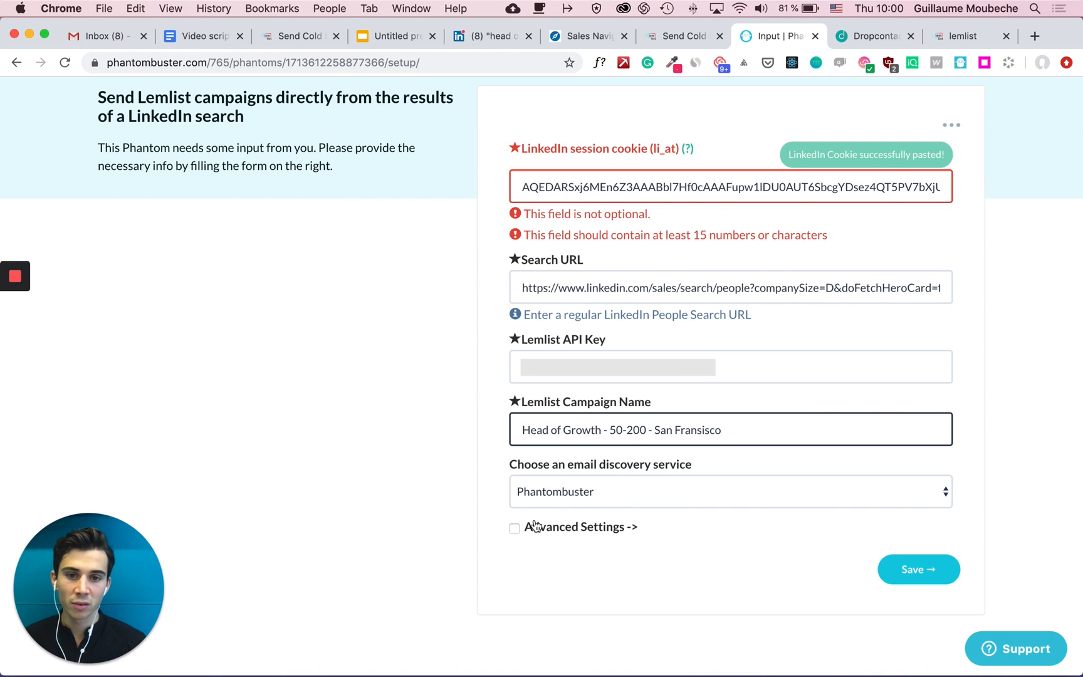
{"action": "left_click", "coordinate": [516, 527]}
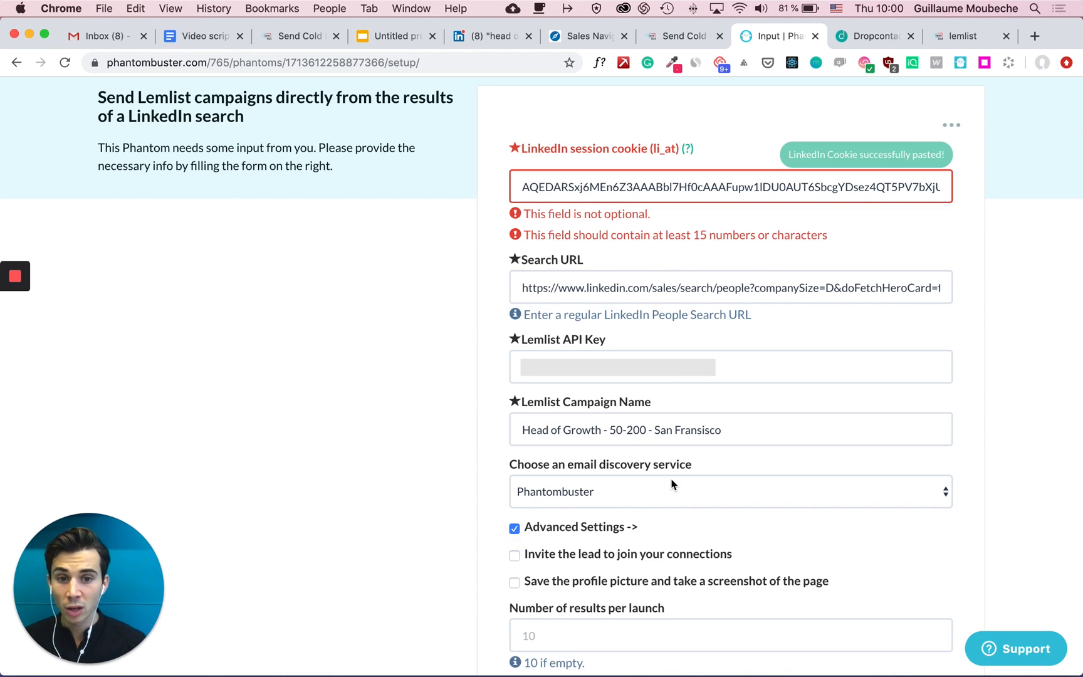
- Switch to Dropcontact and copy the API key from the account information page
{"action": "left_click", "coordinate": [868, 40]}
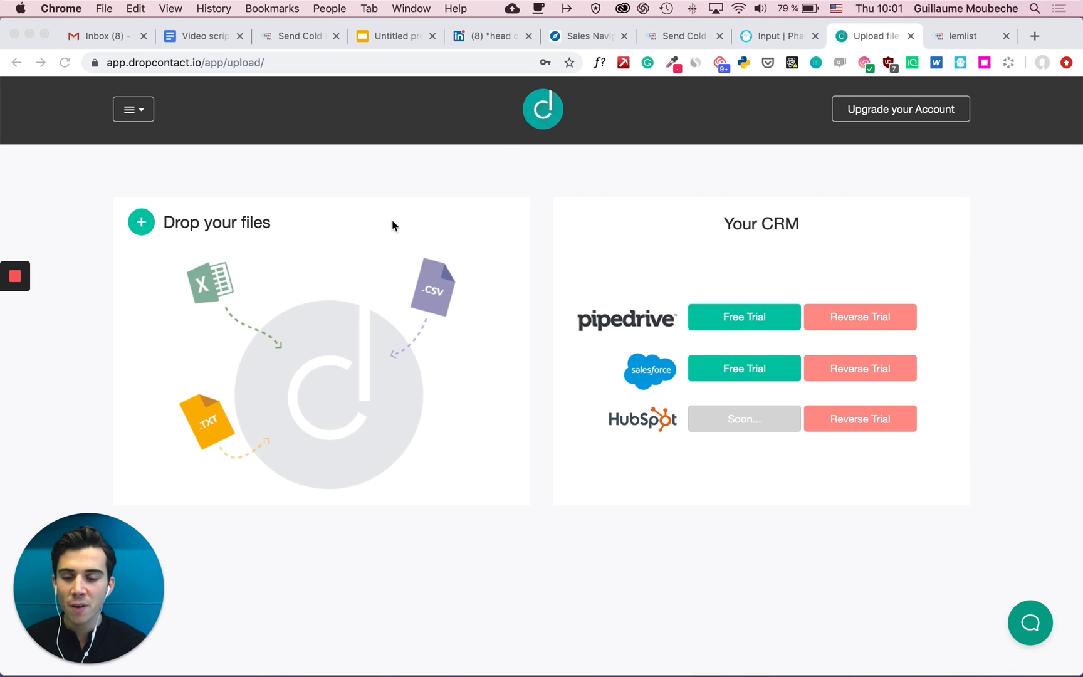
{"action": "left_click", "coordinate": [139, 110]}
{"action": "left_click", "coordinate": [144, 117]}
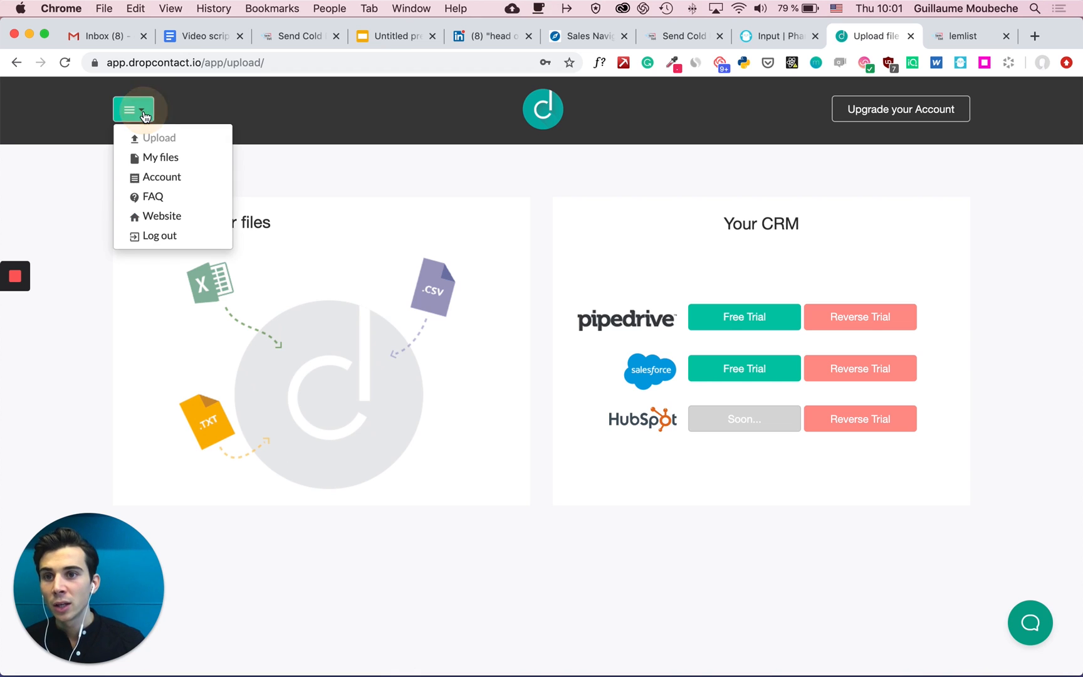
{"action": "left_click", "coordinate": [157, 178]}
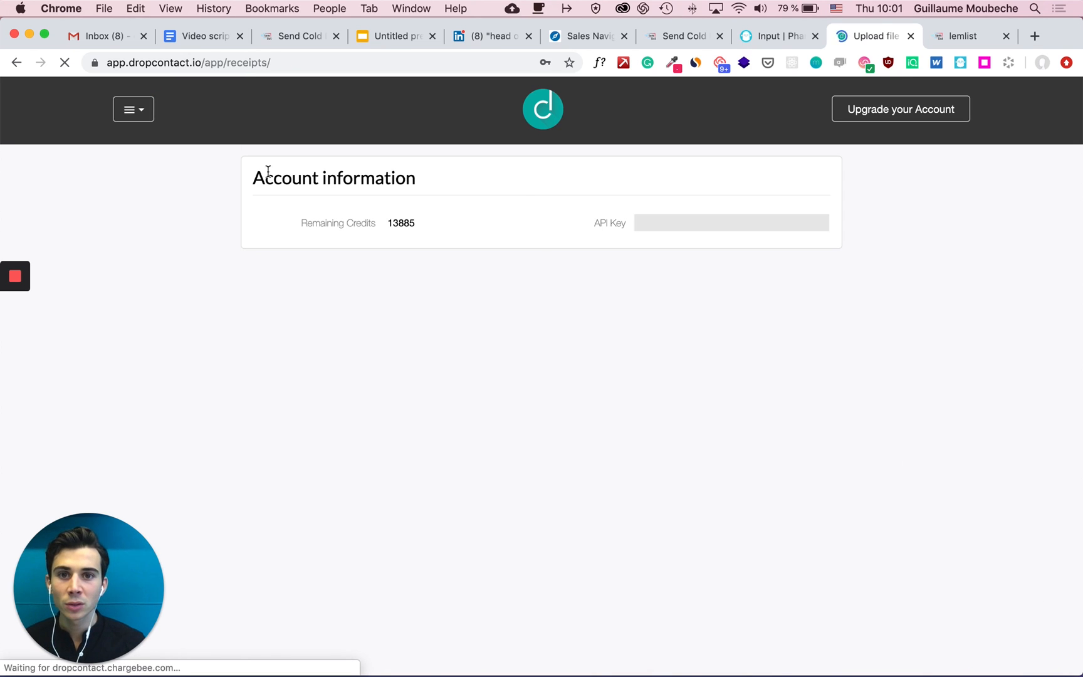
{"action": "left_click", "coordinate": [686, 213]}
{"action": "scroll", "coordinate": [686, 216], "scroll_direction": "down", "scroll_amount": 2}
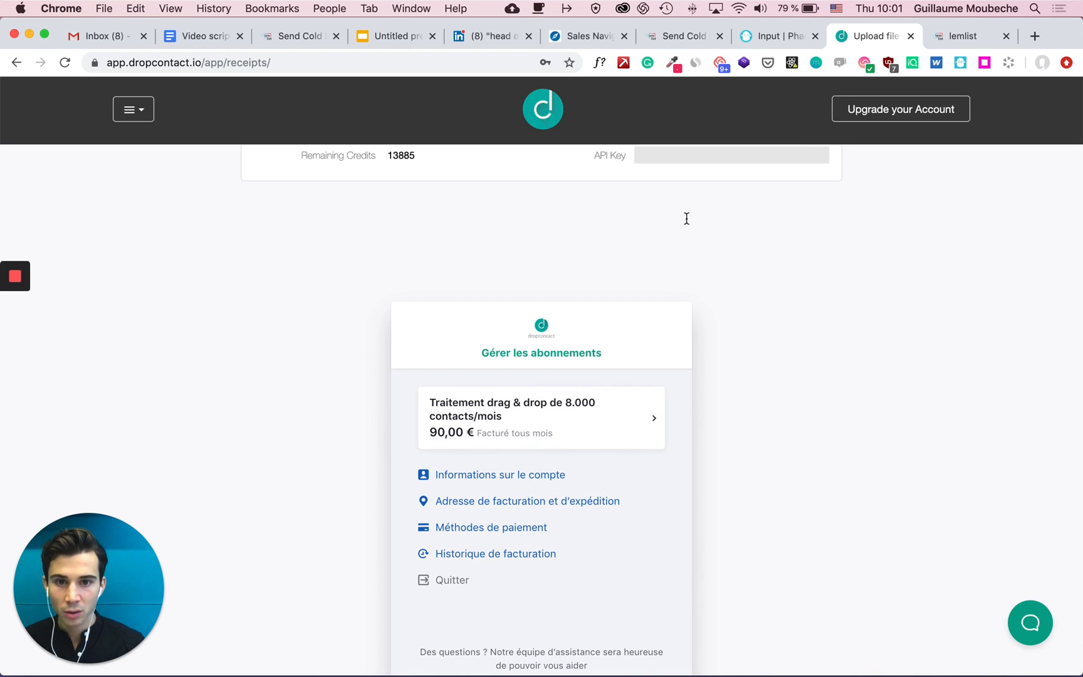
{"action": "scroll", "coordinate": [623, 213], "scroll_direction": "up", "scroll_amount": 2}
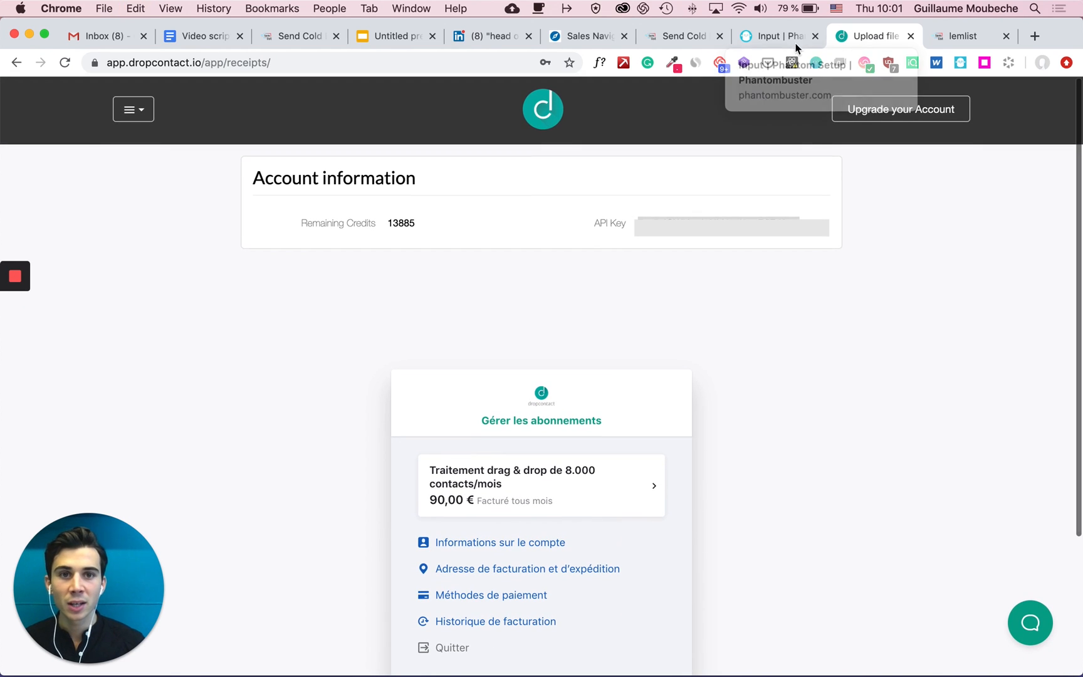
- Back in the Phantombuster setup, choose Dropcontact.io as the email discovery service and paste the Dropcontact API key into its field
{"action": "left_click", "coordinate": [775, 41]}
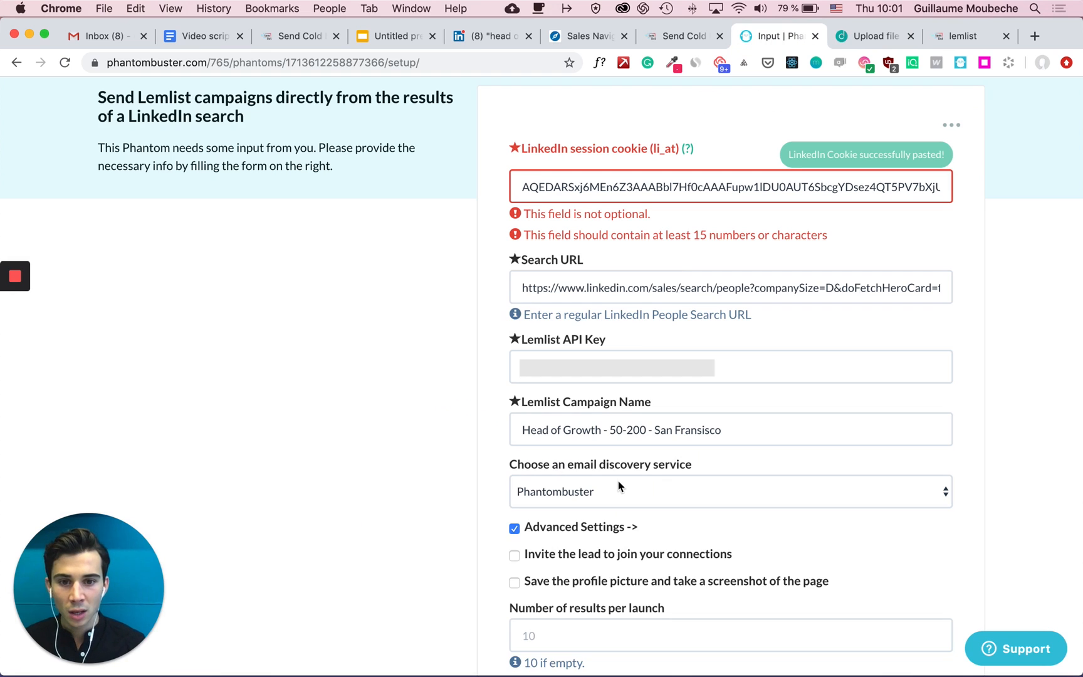
{"action": "scroll", "coordinate": [618, 481], "scroll_direction": "down", "scroll_amount": 3}
{"action": "left_click", "coordinate": [612, 417]}
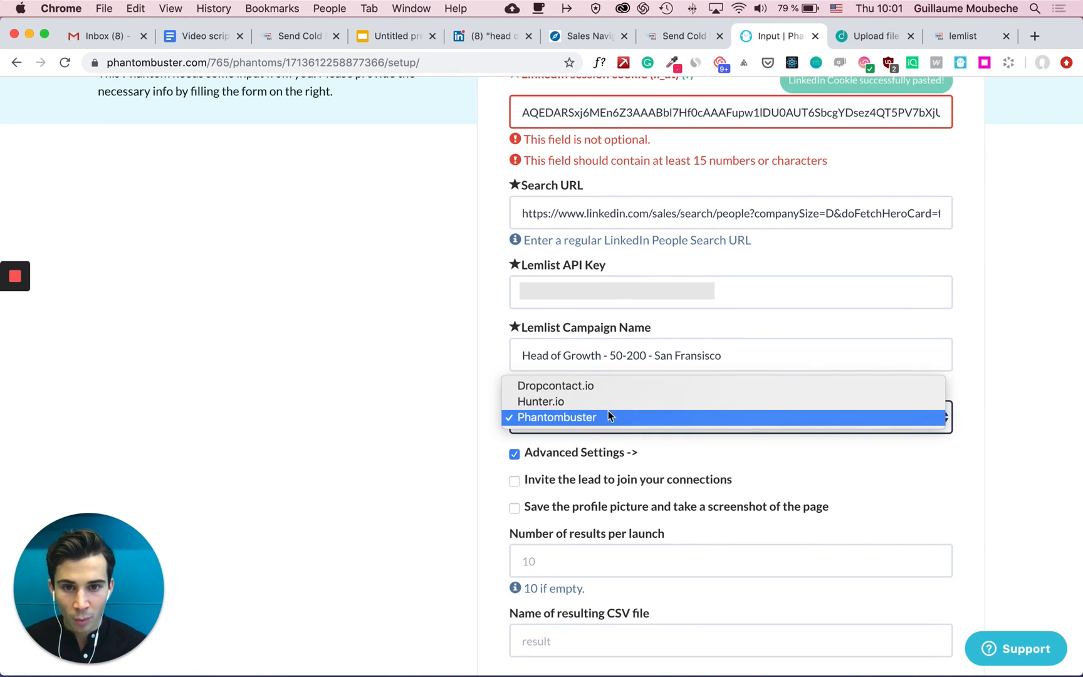
{"action": "left_click", "coordinate": [600, 390]}
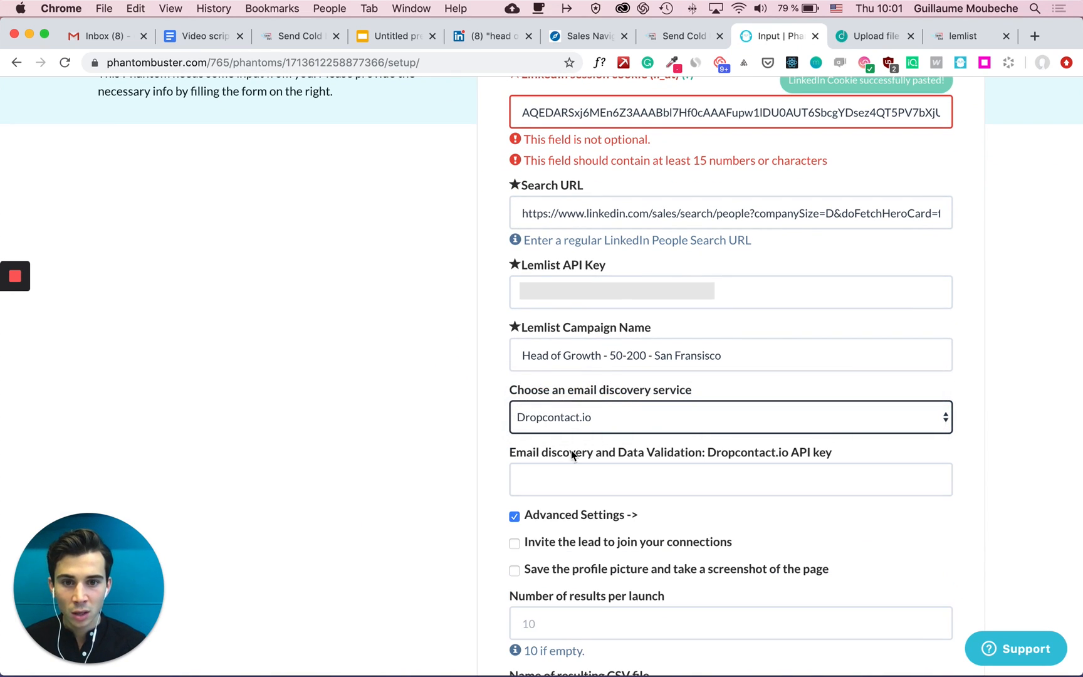
{"action": "left_click", "coordinate": [555, 479]}
{"action": "key", "text": "super+v"}
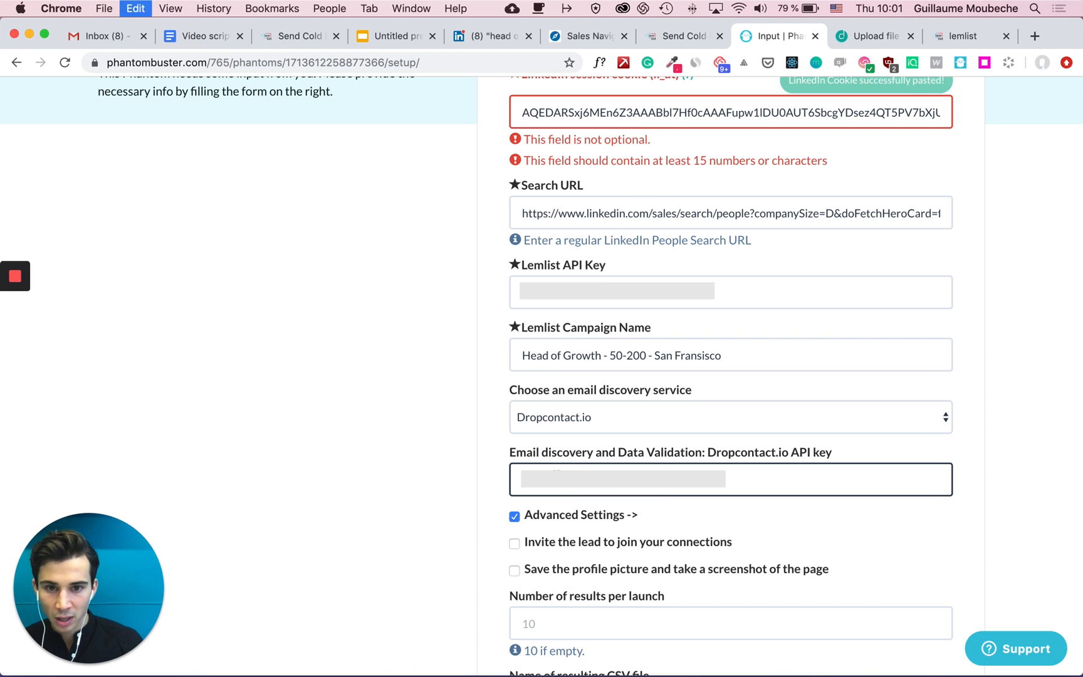
- Enable inviting leads to connect and saving the profile picture with a page screenshot, and save the form despite its errors
{"action": "scroll", "coordinate": [780, 530], "scroll_direction": "down", "scroll_amount": 5}
{"action": "scroll", "coordinate": [577, 351], "scroll_direction": "down", "scroll_amount": 1}
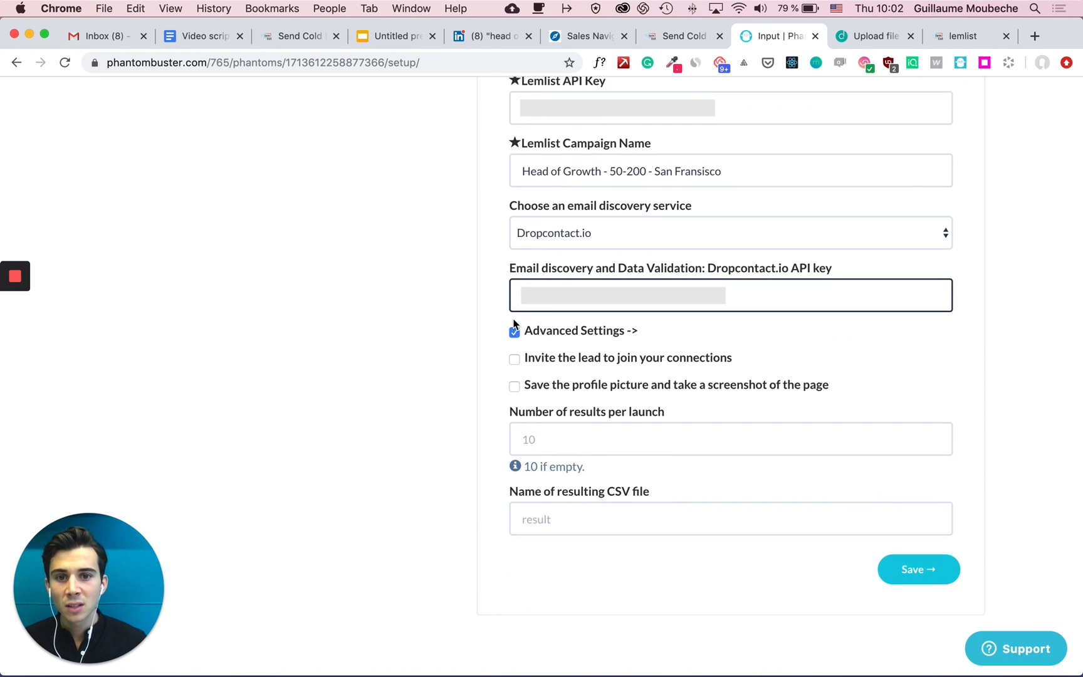
{"action": "left_click", "coordinate": [514, 360]}
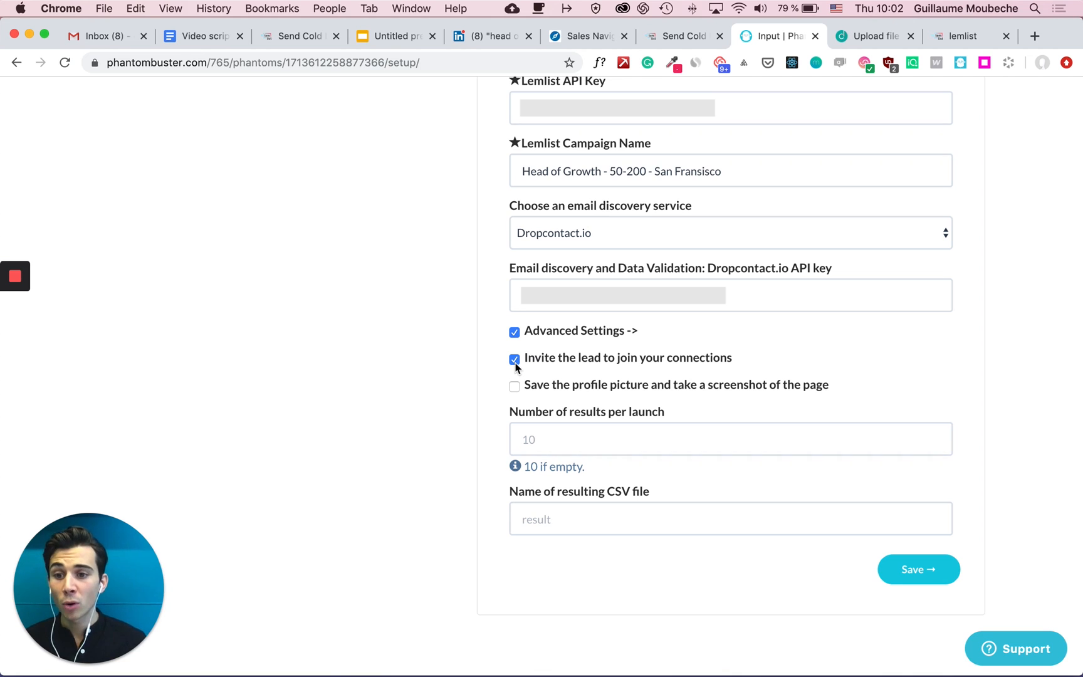
{"action": "left_click", "coordinate": [515, 387]}
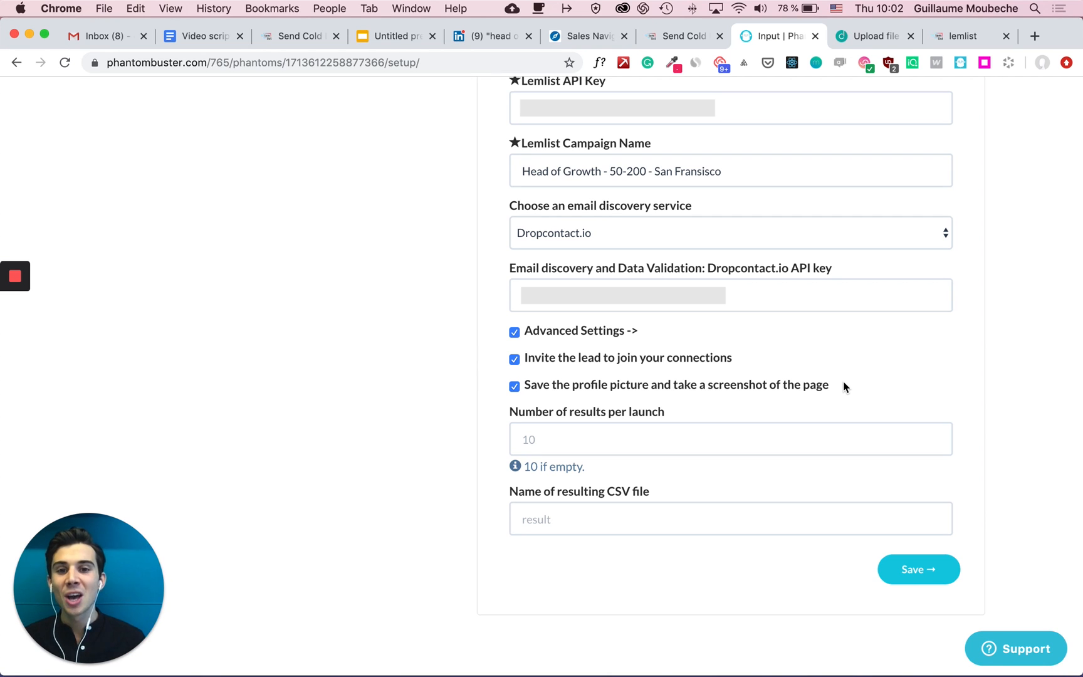
{"action": "left_click", "coordinate": [912, 570]}
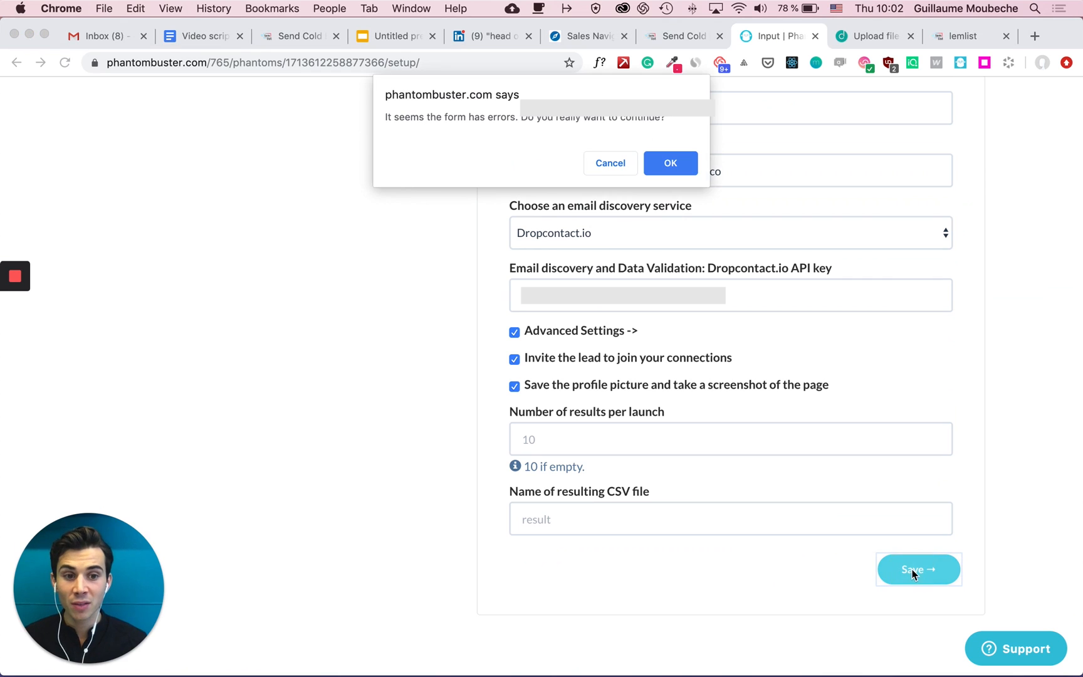
{"action": "left_click", "coordinate": [682, 167]}
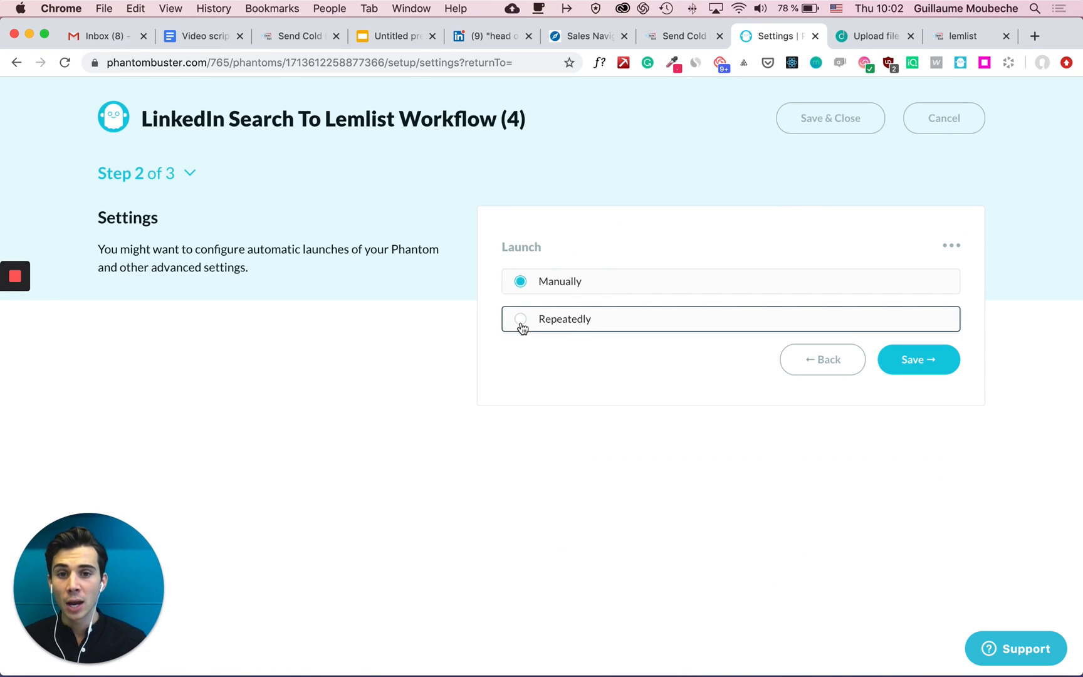
- Set the Phantom to launch repeatedly 6 times per day and to notify in case of error, saving both settings
{"action": "left_click", "coordinate": [521, 320]}
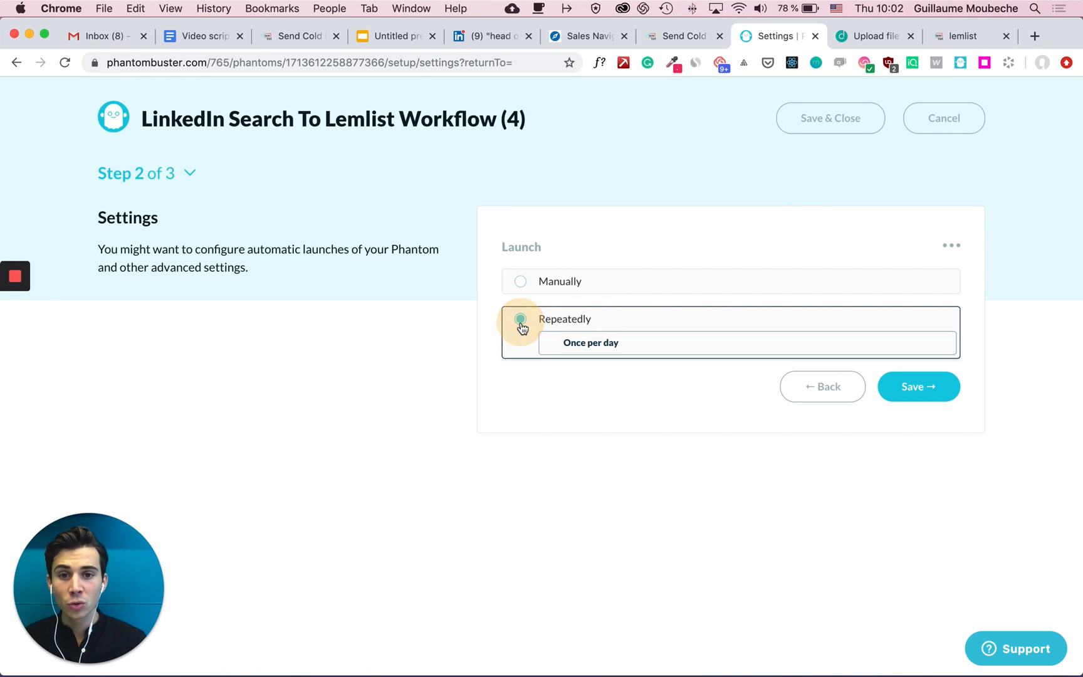
{"action": "left_click", "coordinate": [668, 352]}
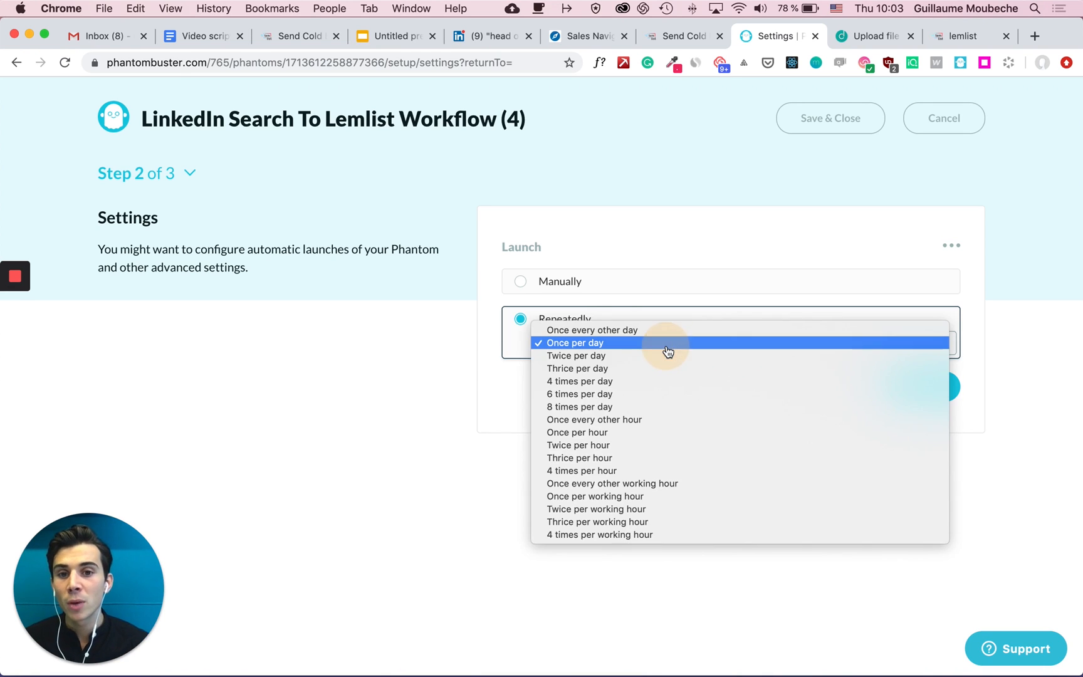
{"action": "left_click", "coordinate": [608, 395]}
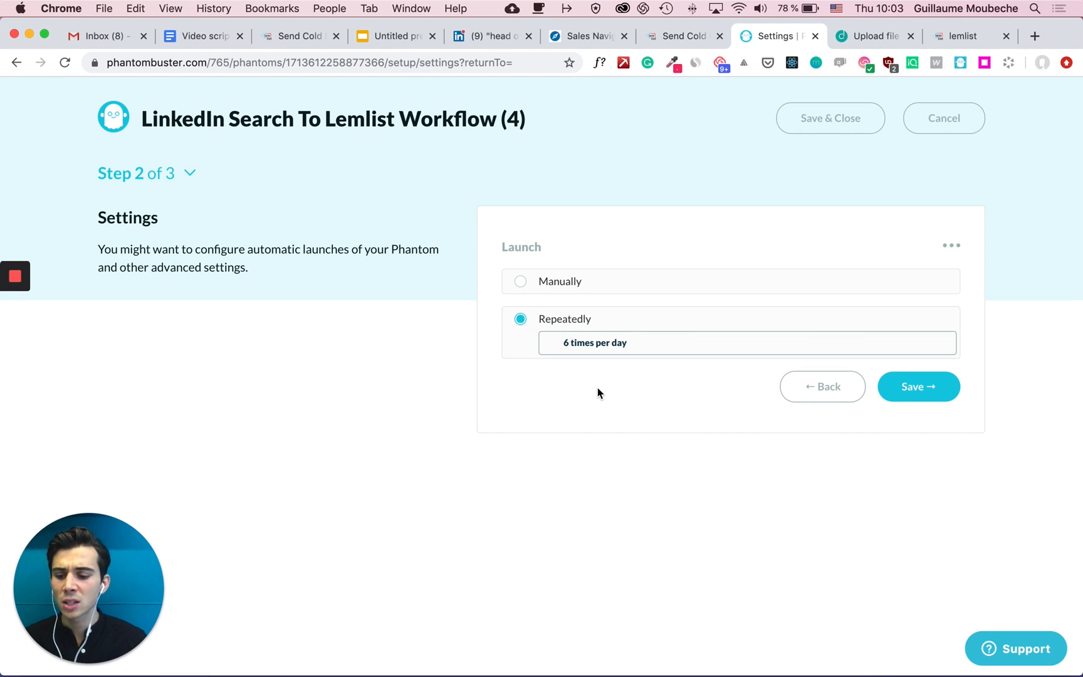
{"action": "left_click", "coordinate": [928, 392]}
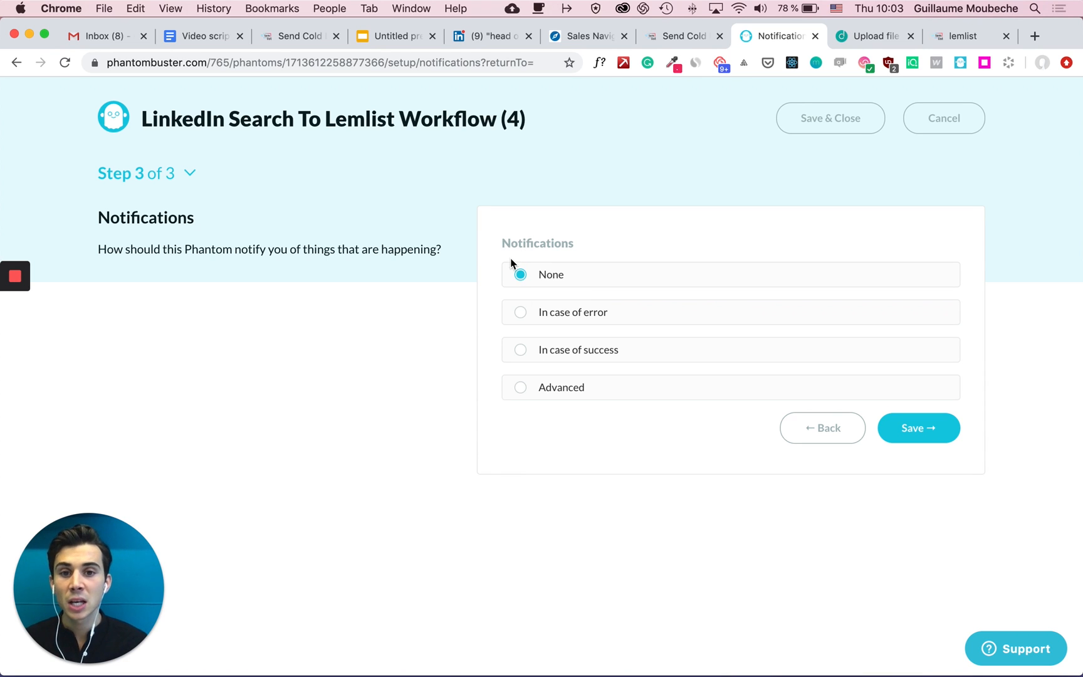
{"action": "left_click", "coordinate": [520, 313]}
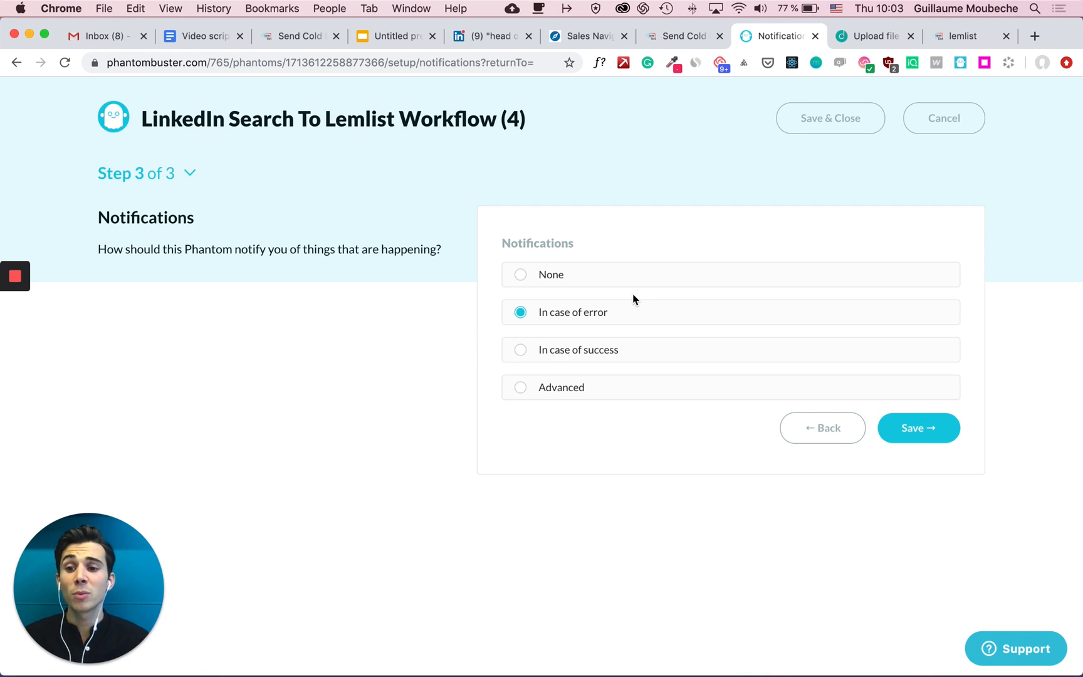
{"action": "left_click", "coordinate": [928, 426]}
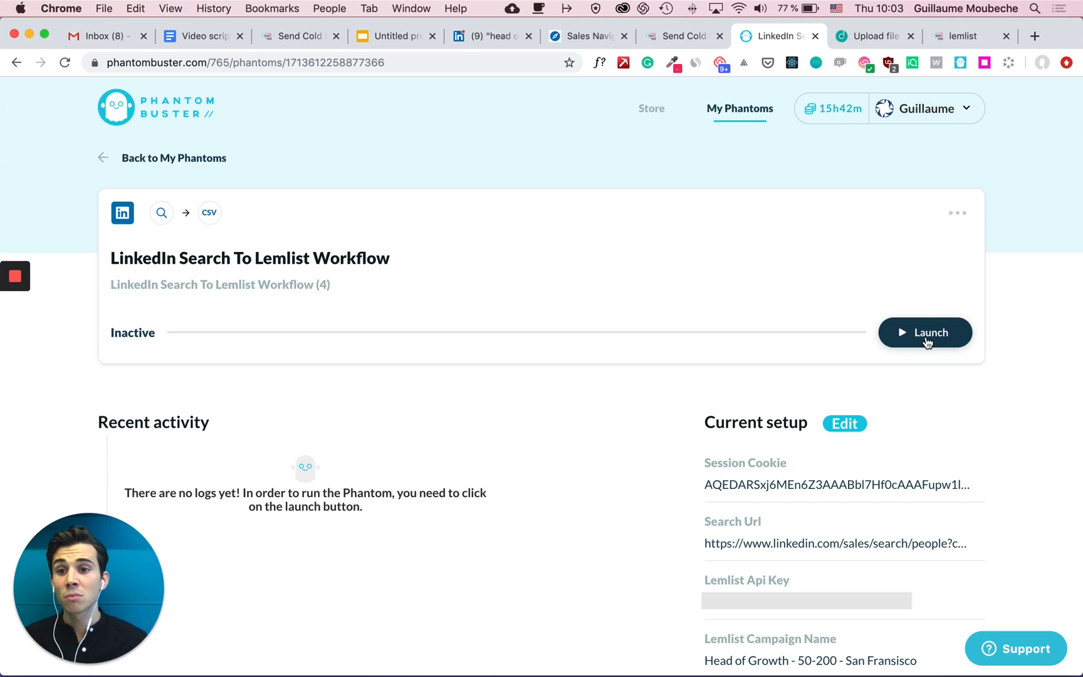
- Rename the Phantom to "Outbound on automation - Head of growth - San Fransisco - 50-200" and launch it
{"action": "left_click", "coordinate": [957, 213]}
{"action": "left_click", "coordinate": [909, 393]}
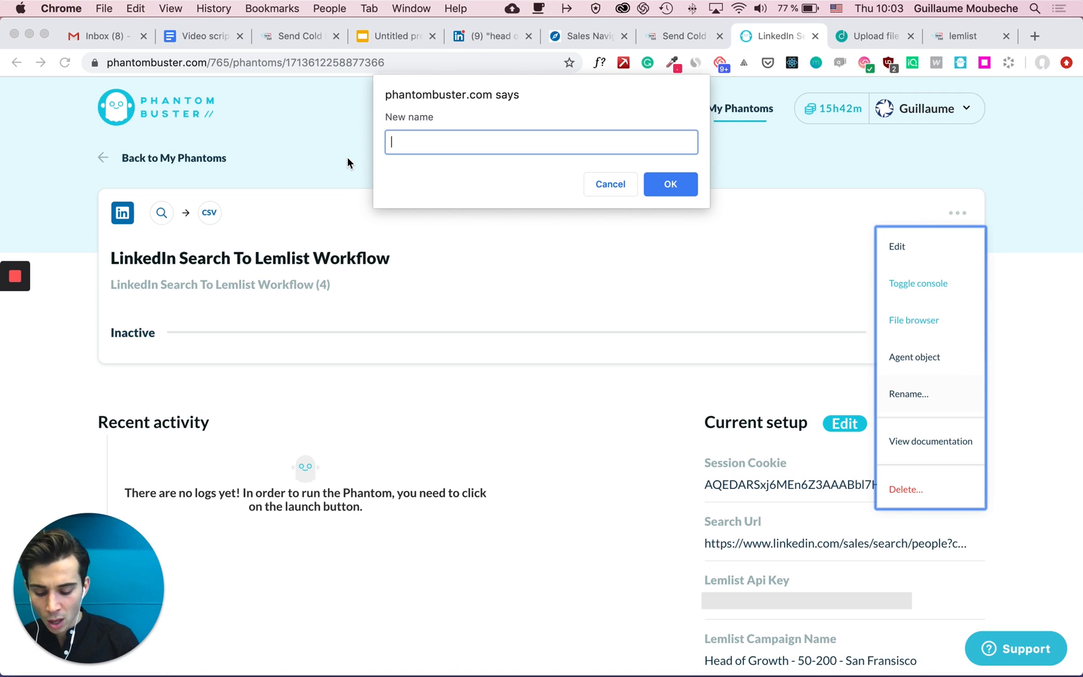
{"action": "type", "text": "Gu"}
{"action": "key", "text": "BackSpace"}
{"action": "key", "text": "BackSpace"}
{"action": "type", "text": "Outbound on automation -"}
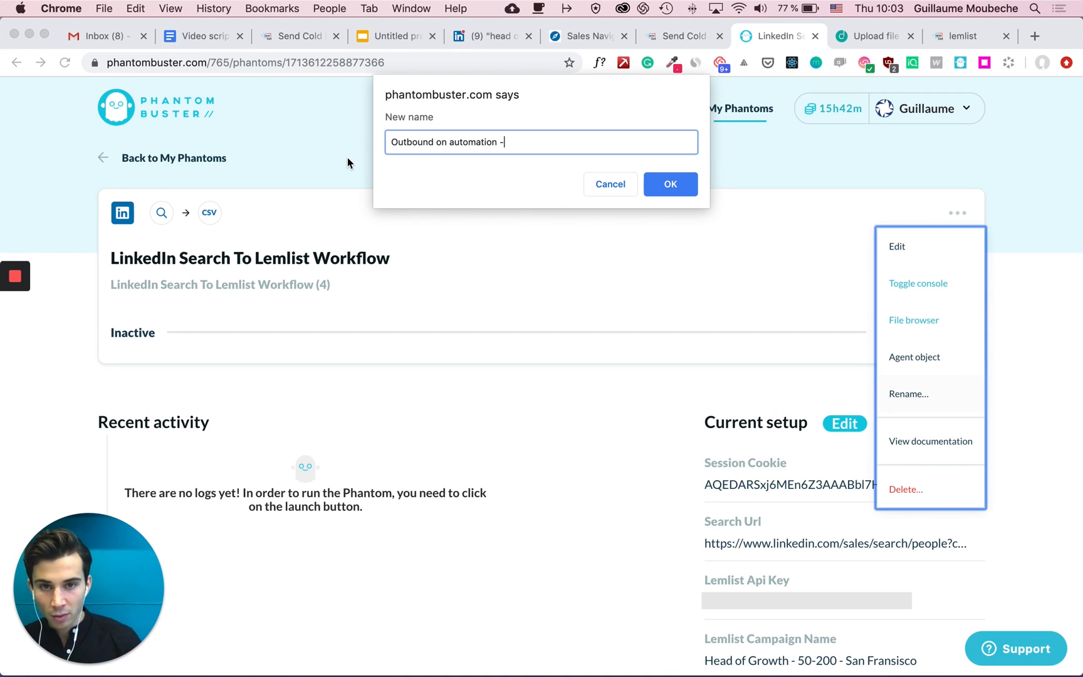
{"action": "type", "text": " Head of gro"}
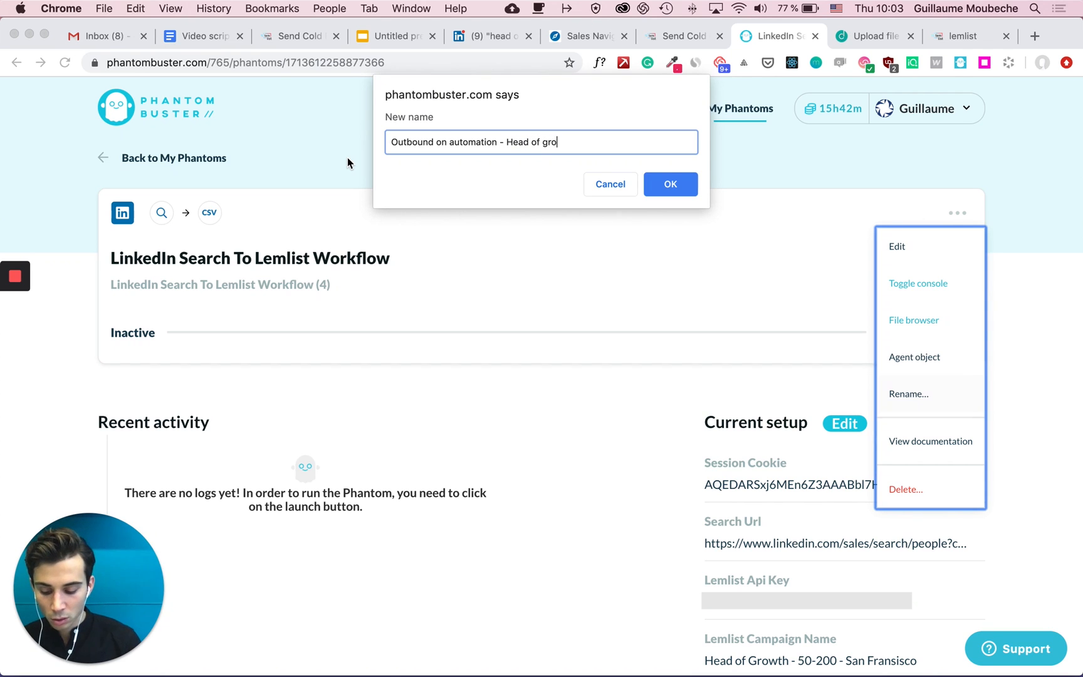
{"action": "type", "text": "wth - San "}
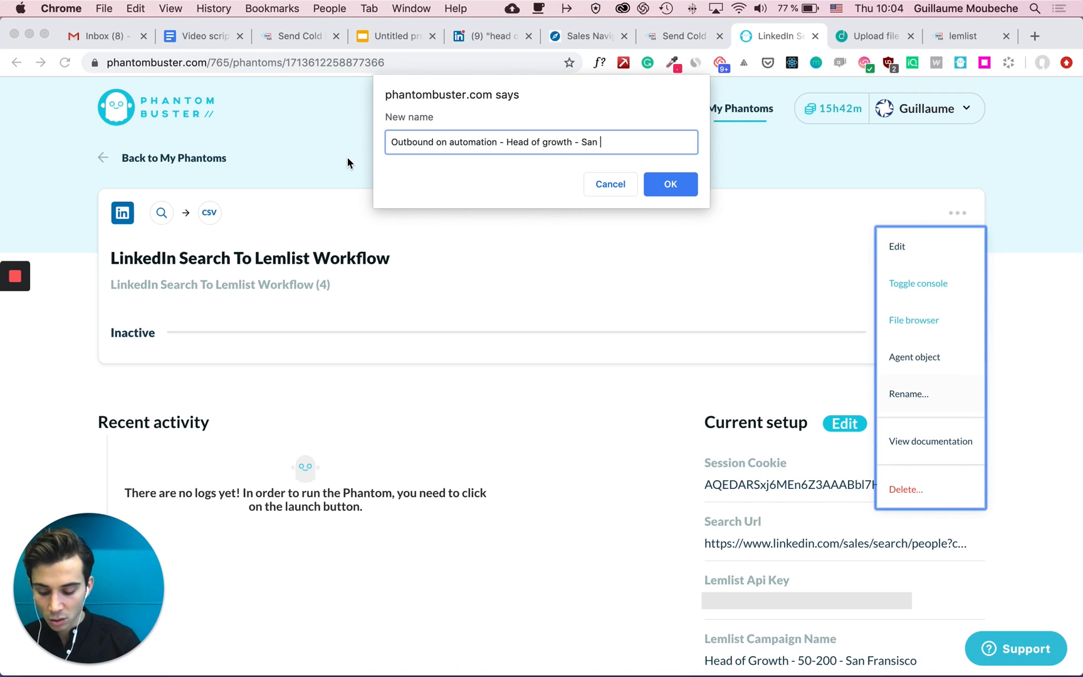
{"action": "type", "text": "Fransisco "}
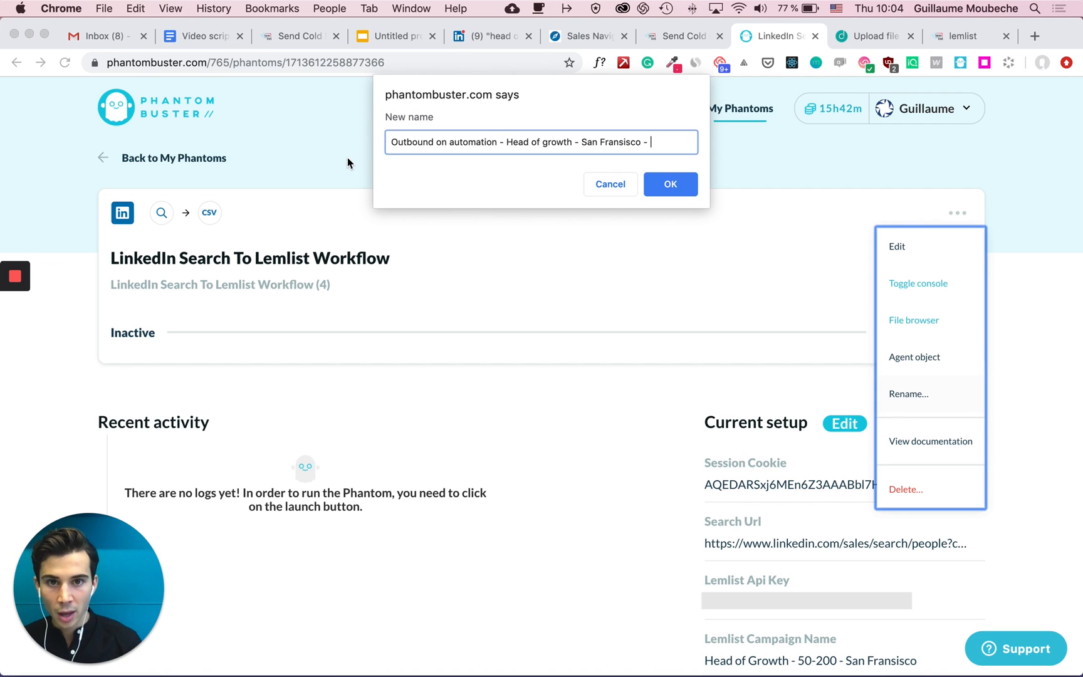
{"action": "type", "text": "- 50-200"}
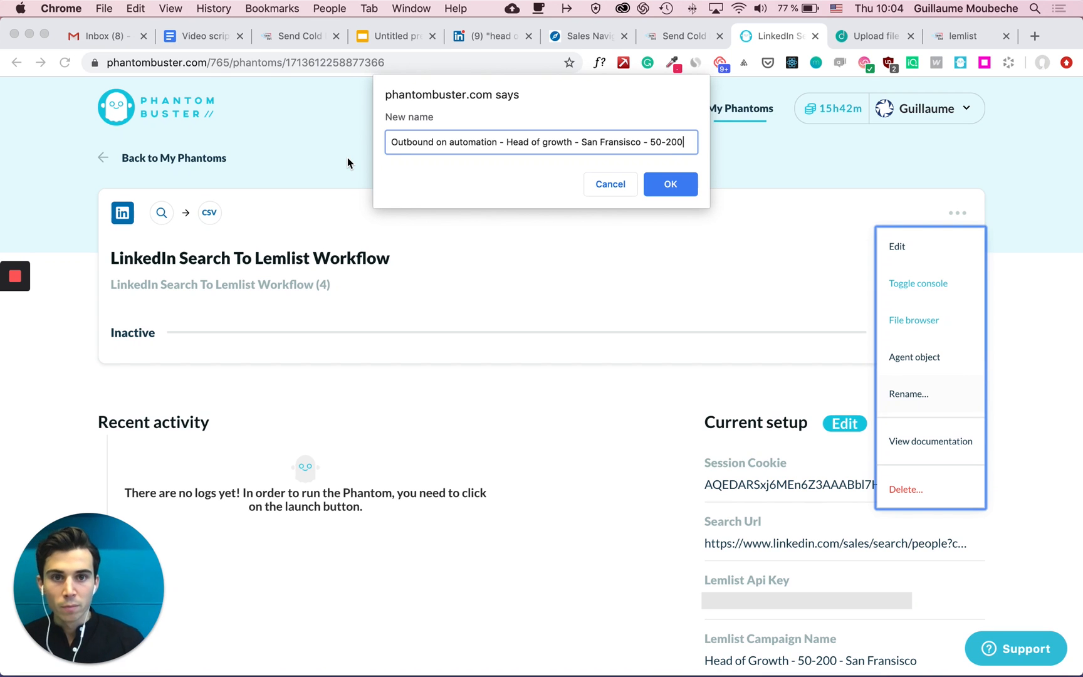
{"action": "left_click", "coordinate": [668, 185]}
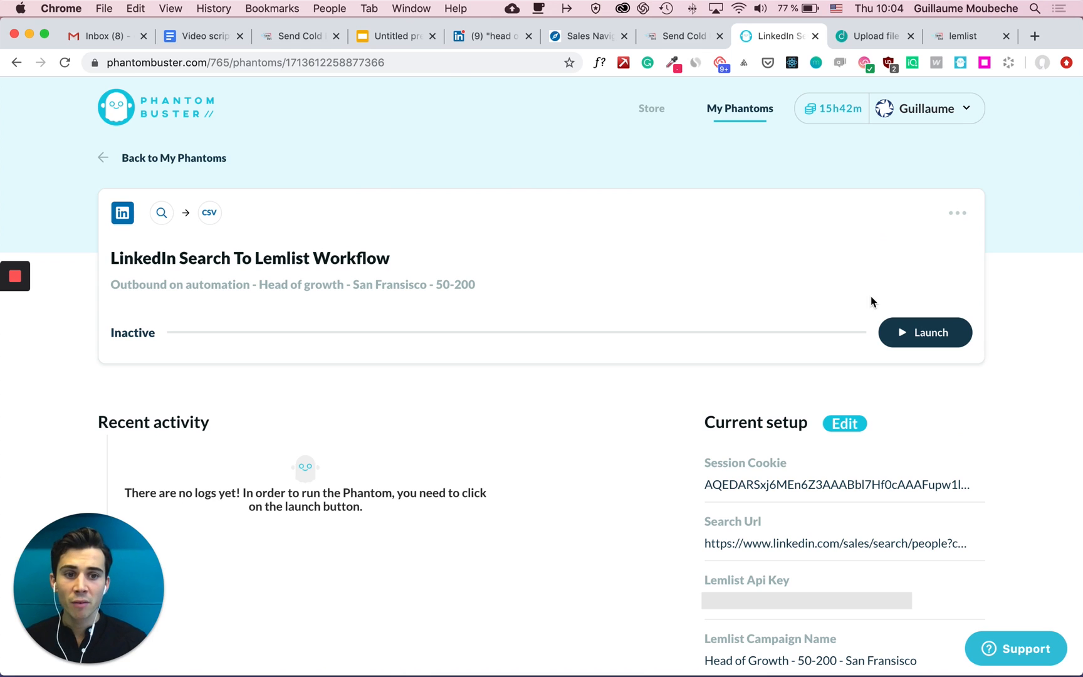
{"action": "left_click", "coordinate": [931, 339]}
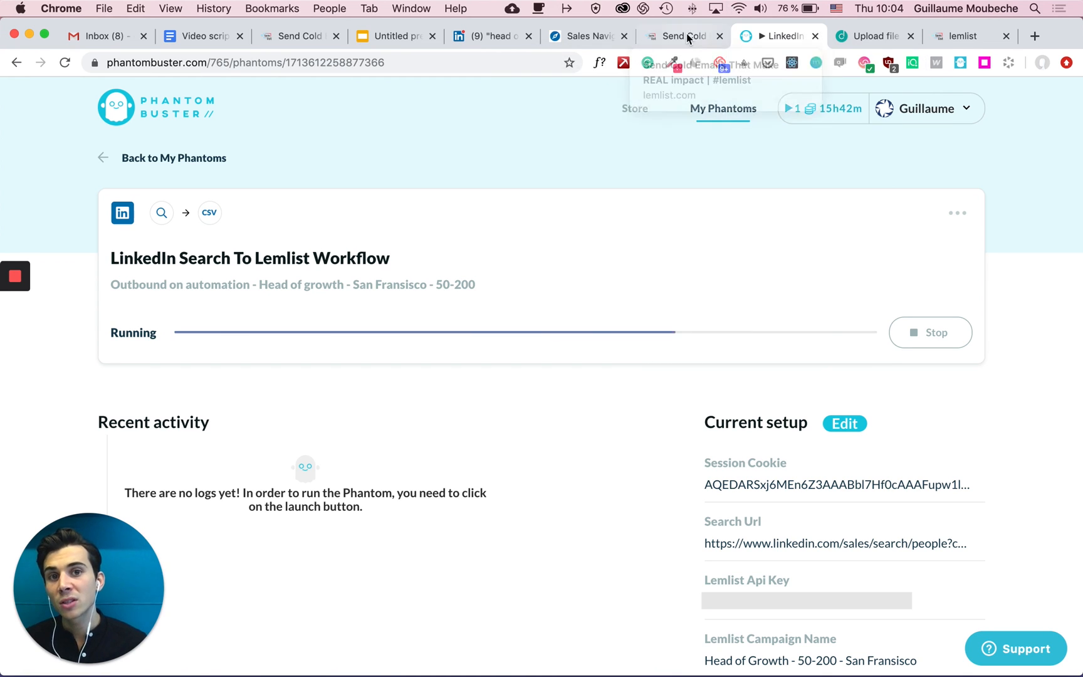
- Switch to lemlist and advance the new campaign to its Messages stage without adding any Buddies-to-Be
{"action": "left_click", "coordinate": [959, 36]}
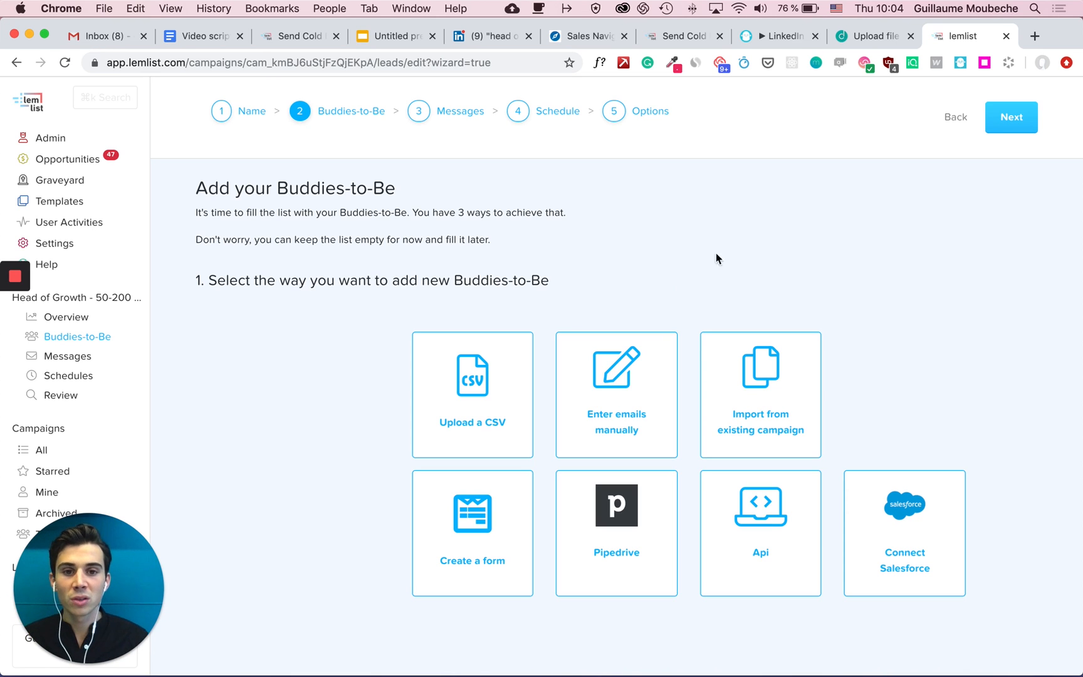
{"action": "left_click", "coordinate": [1009, 123]}
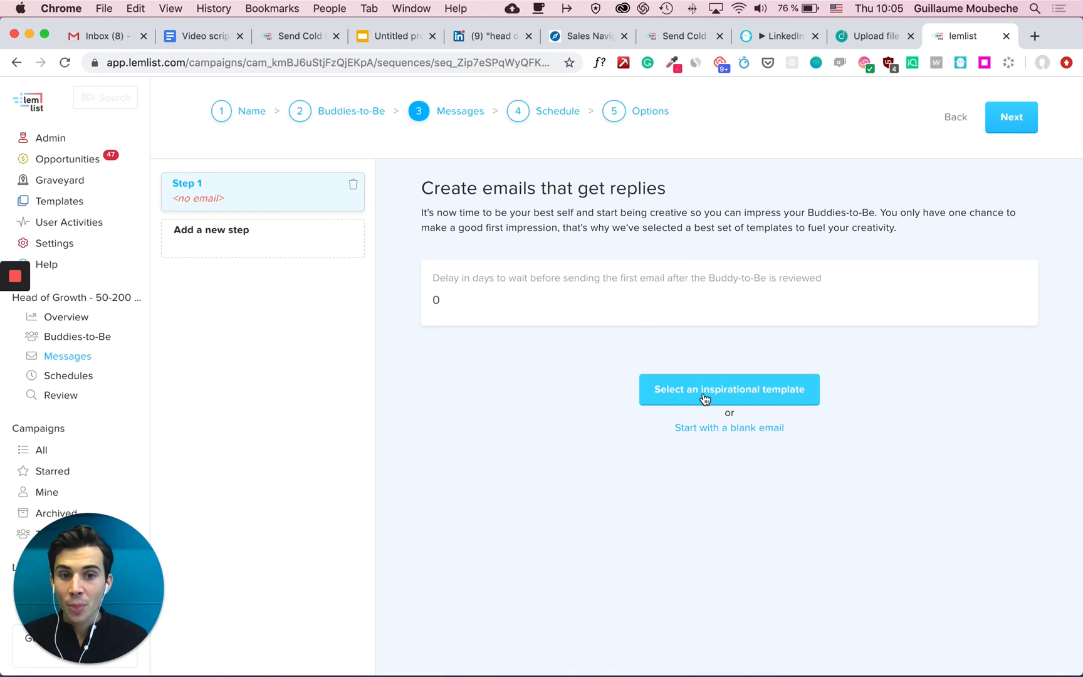
- Start Step 1 with a blank email and enter "Hello" as its subject
{"action": "left_click", "coordinate": [718, 439]}
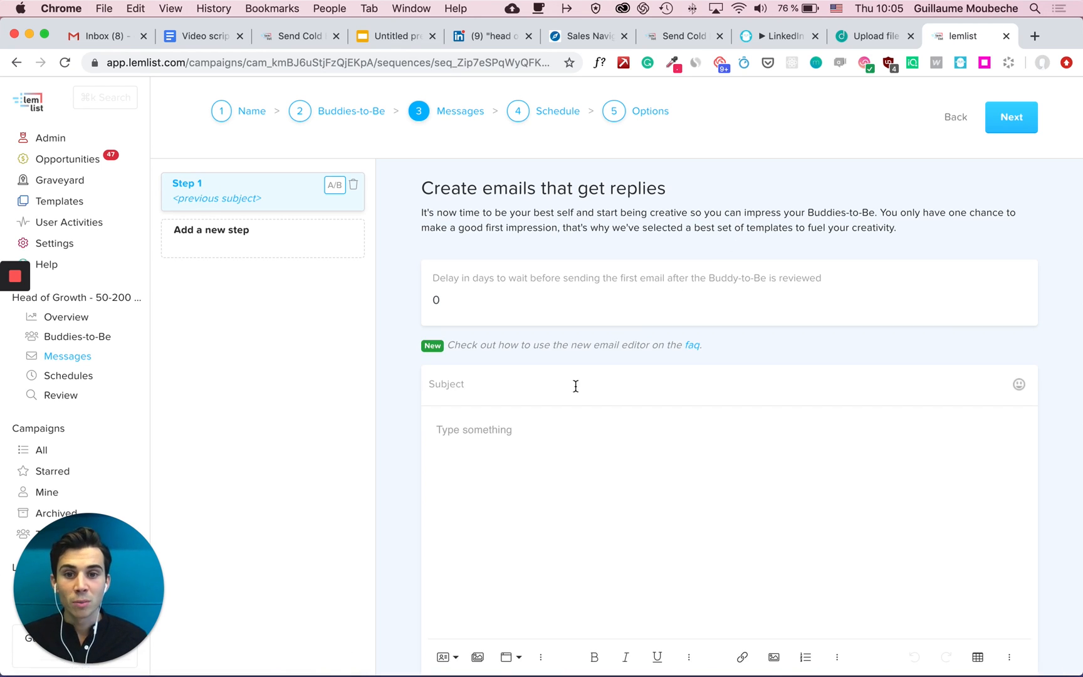
{"action": "left_click", "coordinate": [517, 392]}
{"action": "type", "text": "Hello"}
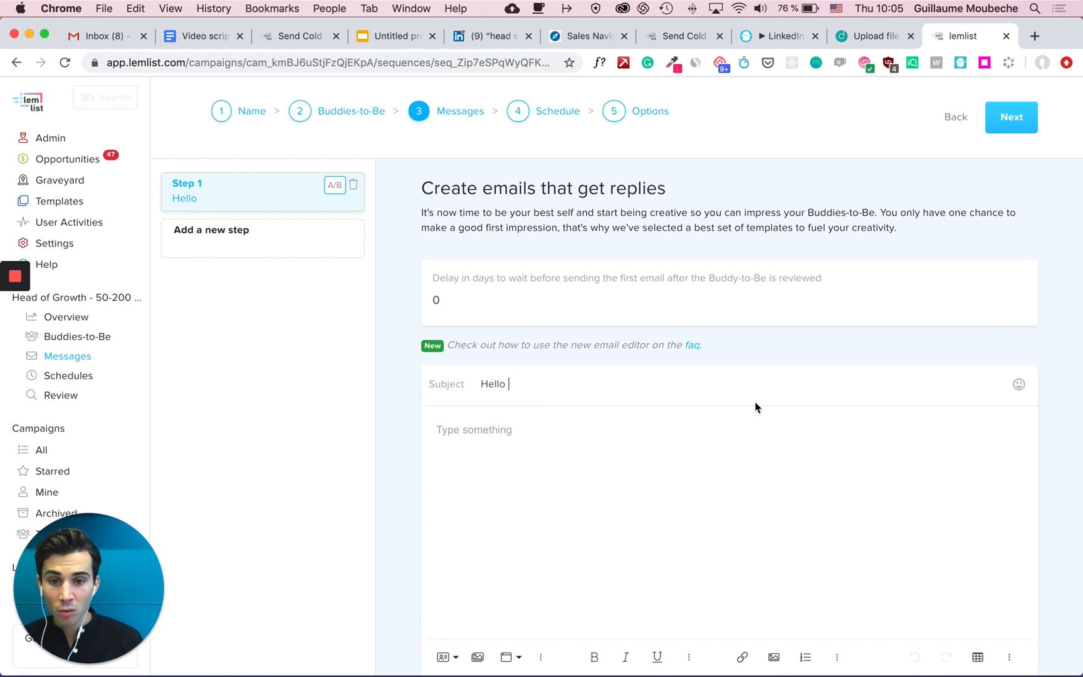
- Open the email body with the greeting "Hello {{firstName}}", using the first-name variable
{"action": "left_click", "coordinate": [445, 657]}
{"action": "left_click", "coordinate": [459, 558]}
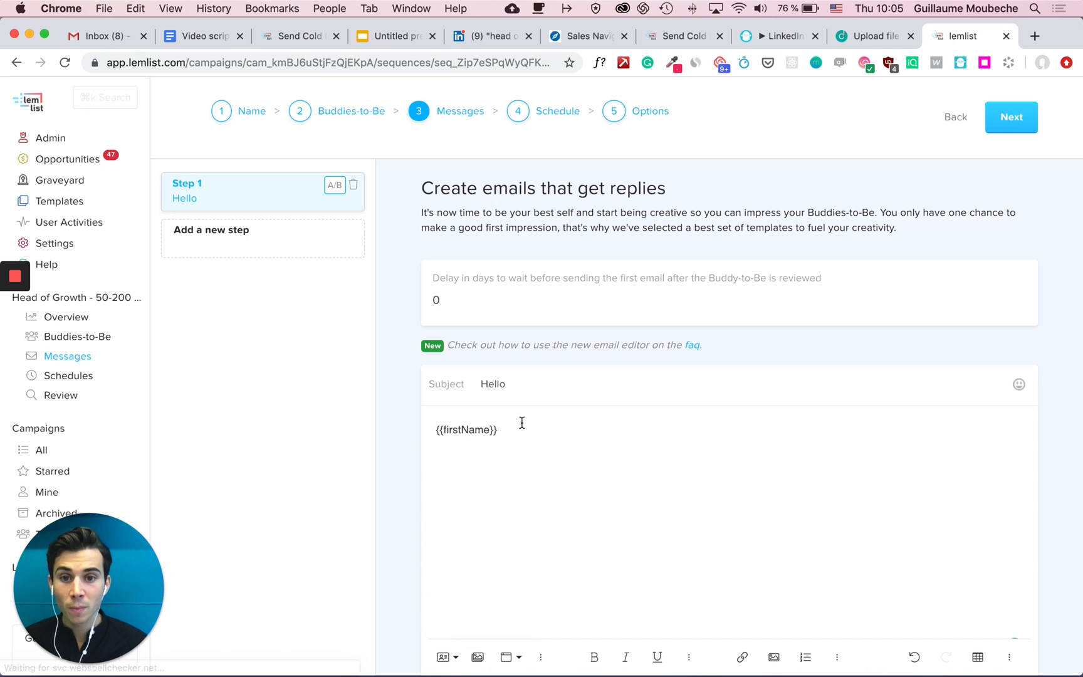
{"action": "left_click_drag", "start_coordinate": [501, 429], "coordinate": [428, 427]}
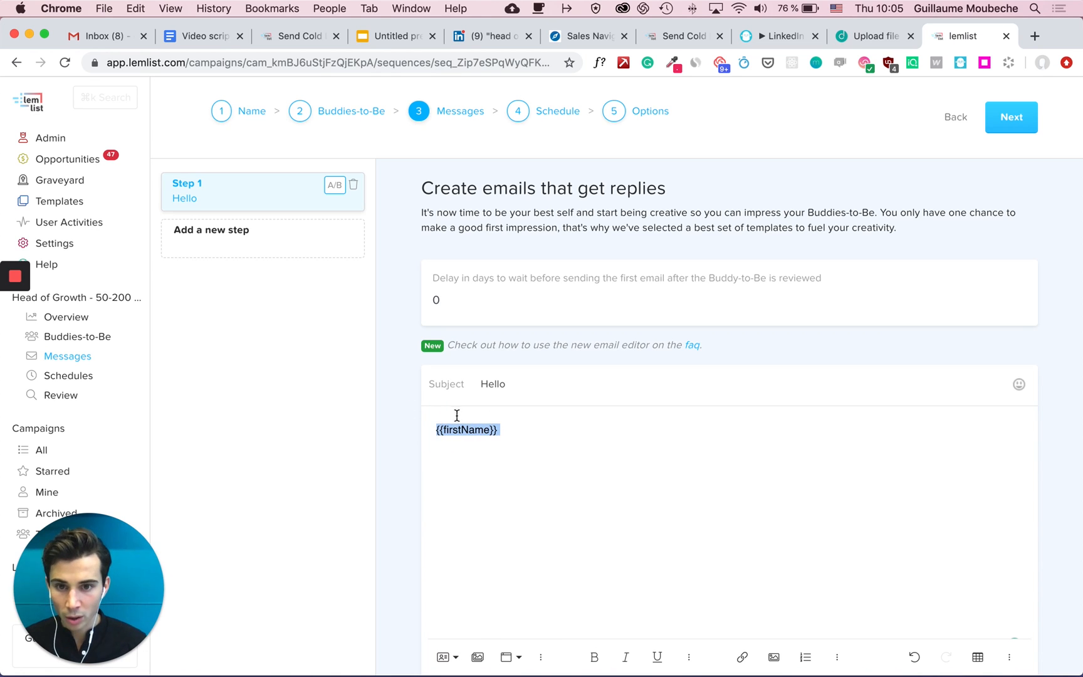
{"action": "left_click", "coordinate": [434, 429]}
{"action": "type", "text": "Hello"}
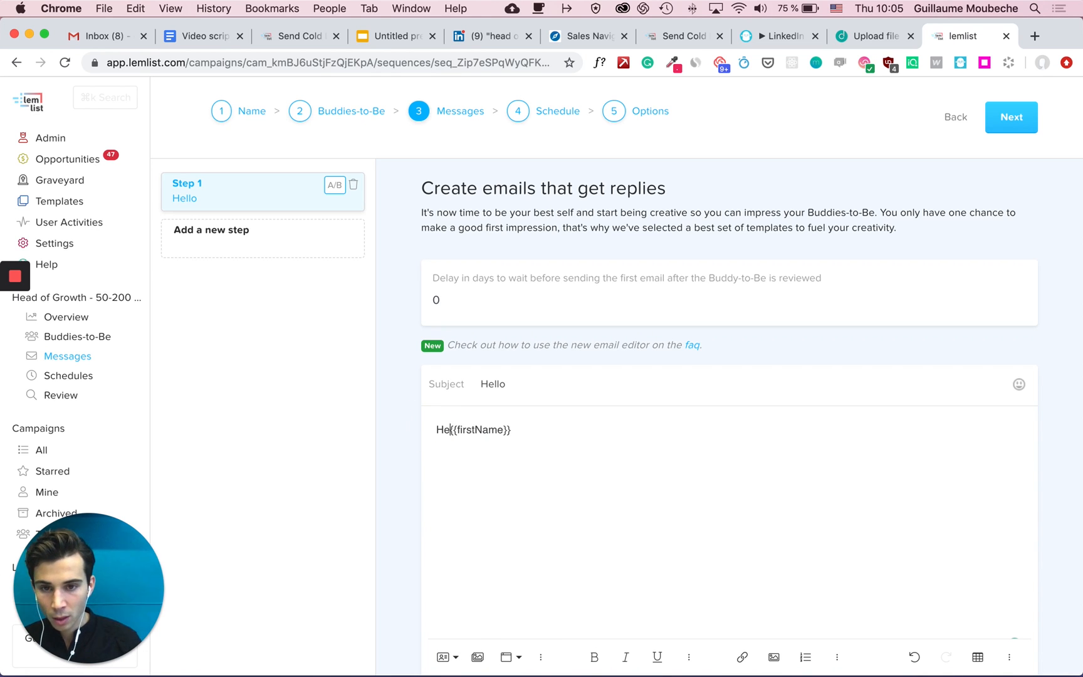
- Replace the email subject with "Was checking your linkedIn profile..."
{"action": "double_click", "coordinate": [495, 384]}
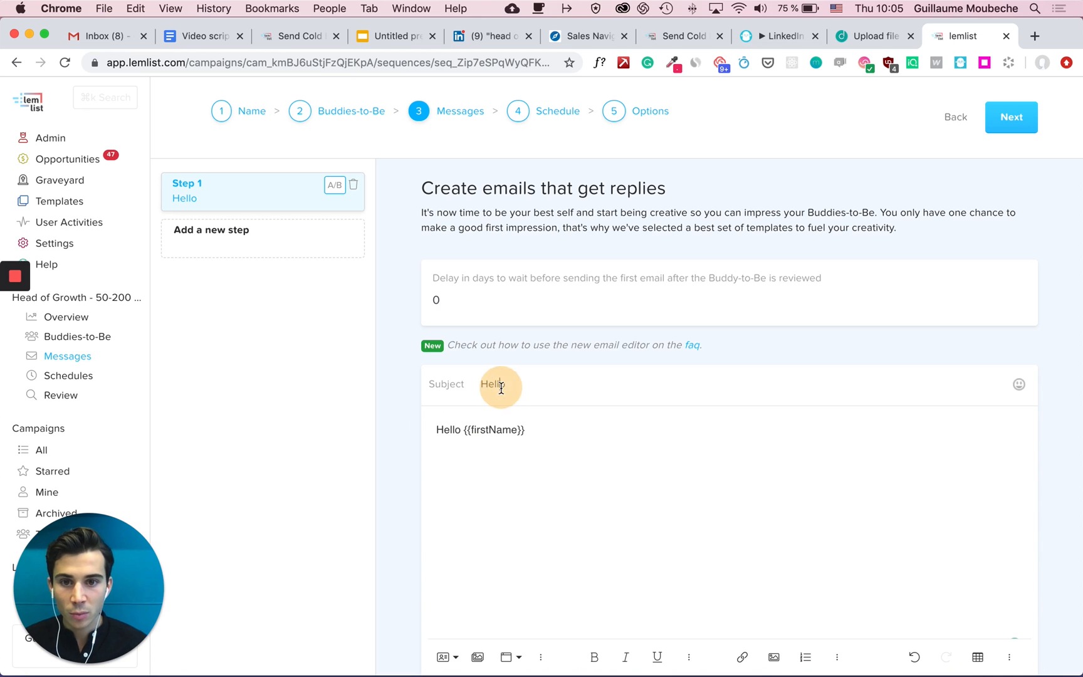
{"action": "key", "text": "BackSpace"}
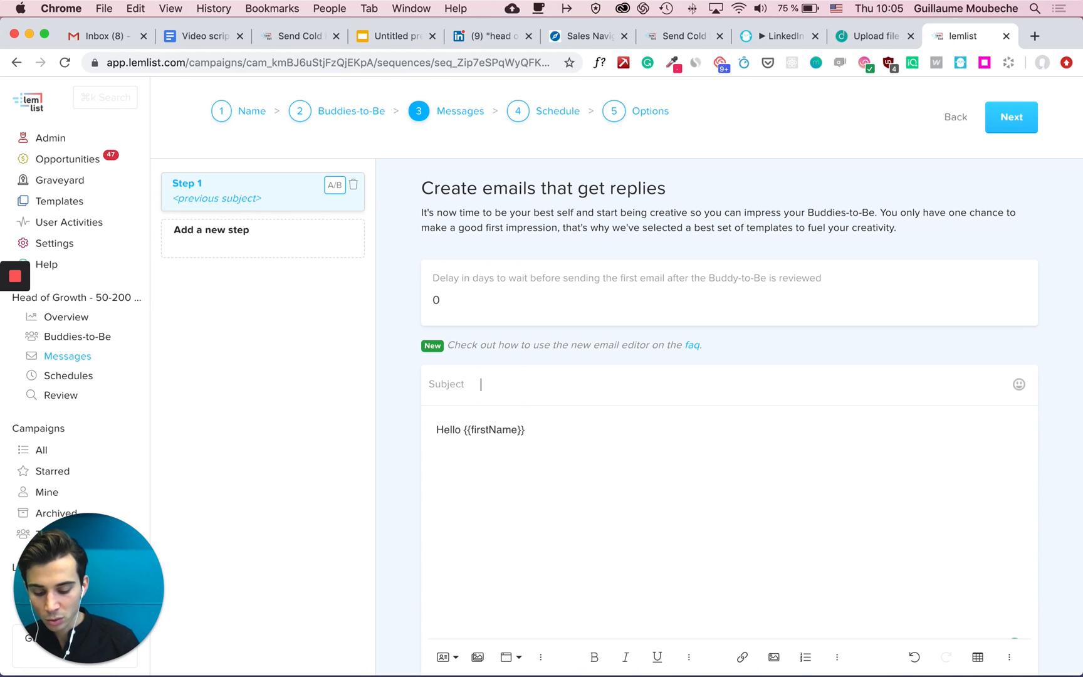
{"action": "type", "text": "W"}
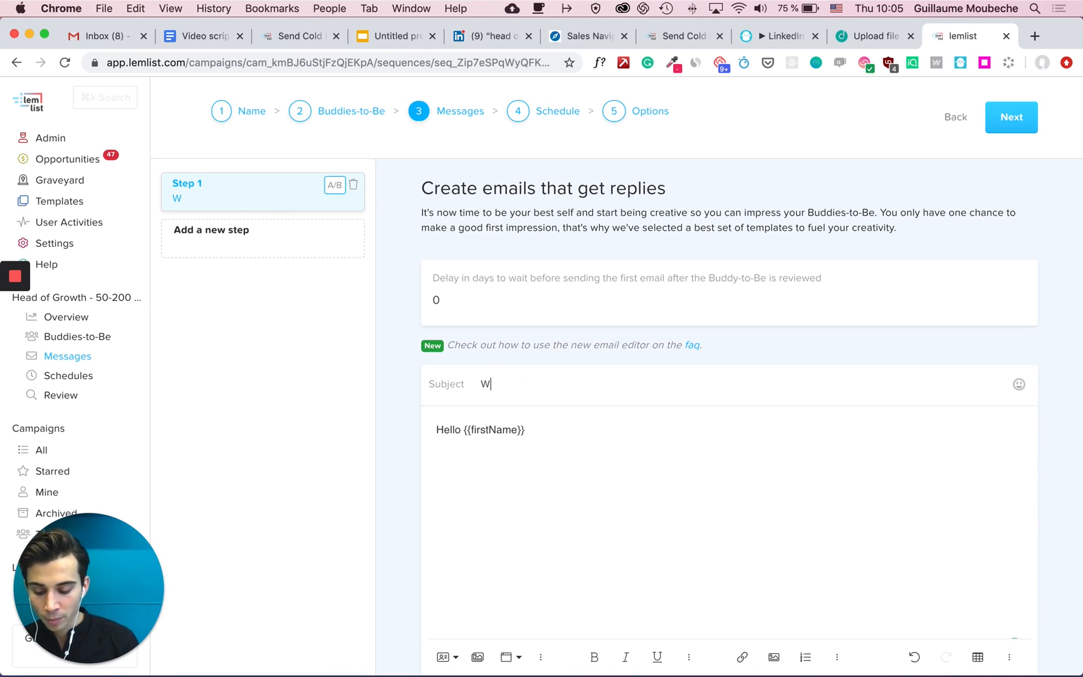
{"action": "type", "text": "as checki"}
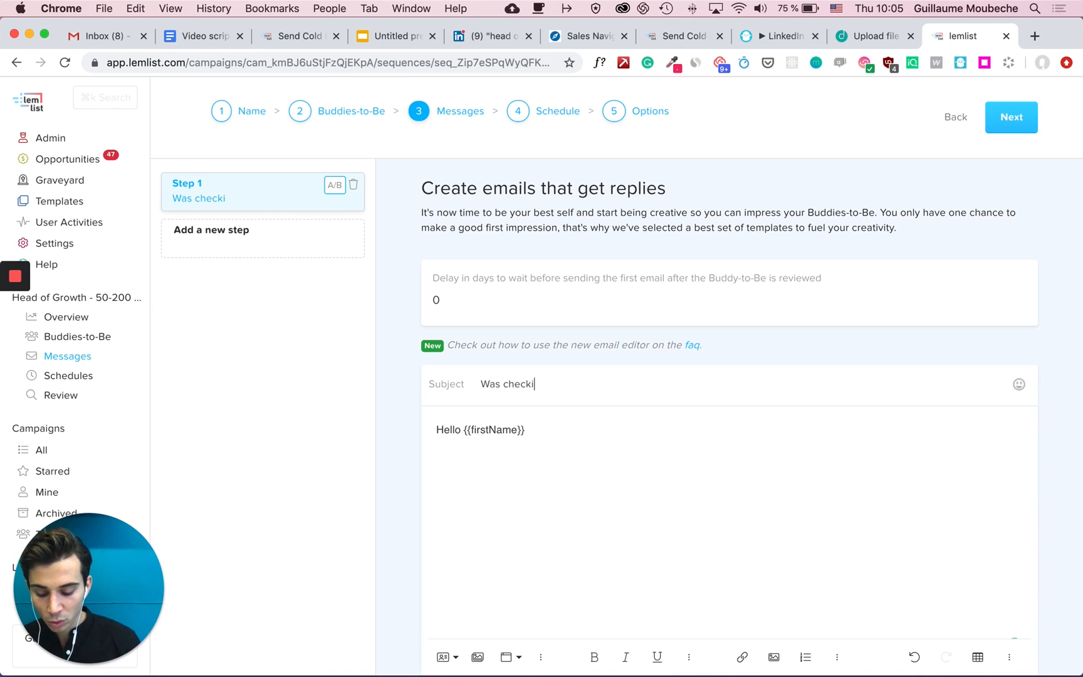
{"action": "type", "text": "ng your lin"}
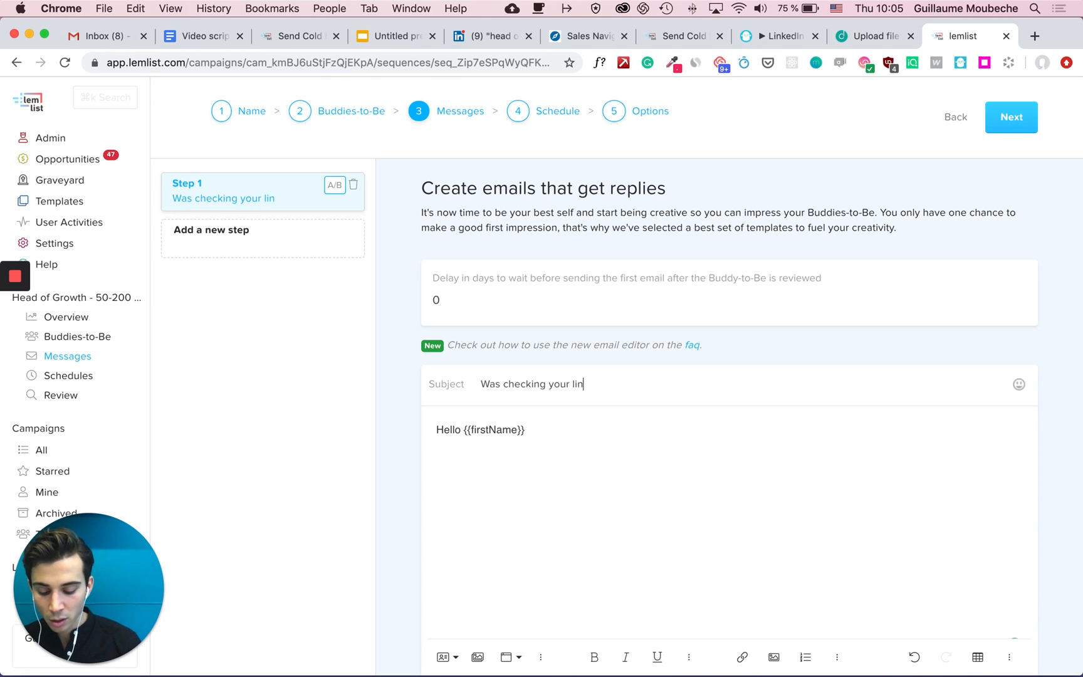
{"action": "type", "text": "kedIn prof"}
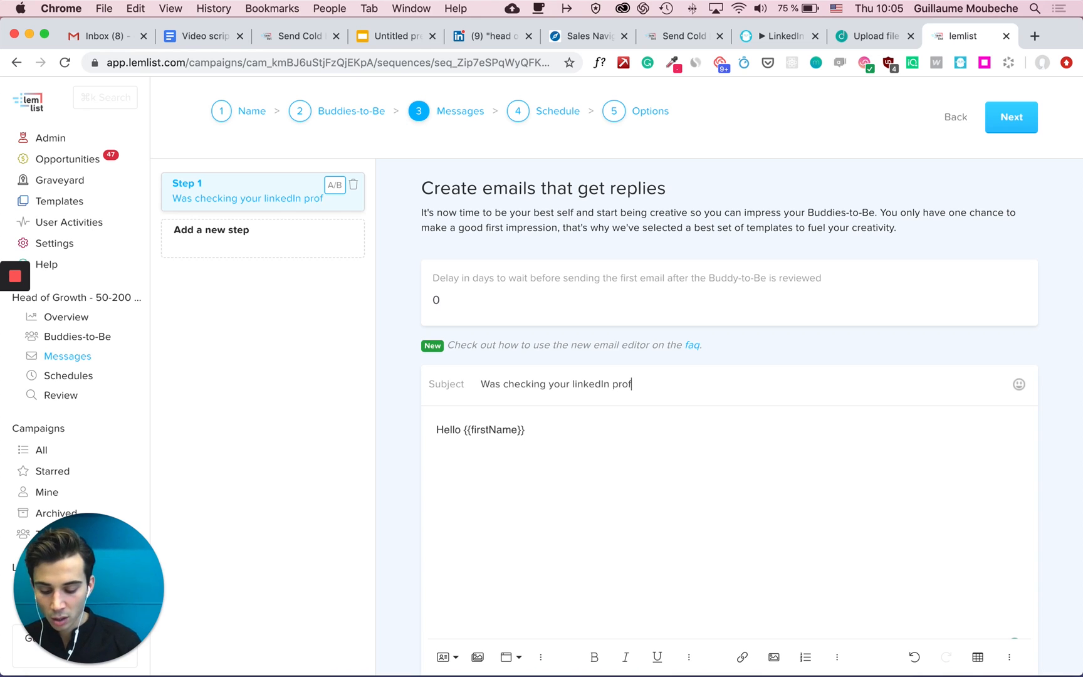
{"action": "type", "text": "ile..."}
- Below the greeting, write "I was linkedIn the other day and after checking your profile I thought I shoud reach out"
{"action": "left_click", "coordinate": [536, 433]}
{"action": "key", "text": "Return"}
{"action": "key", "text": "Return"}
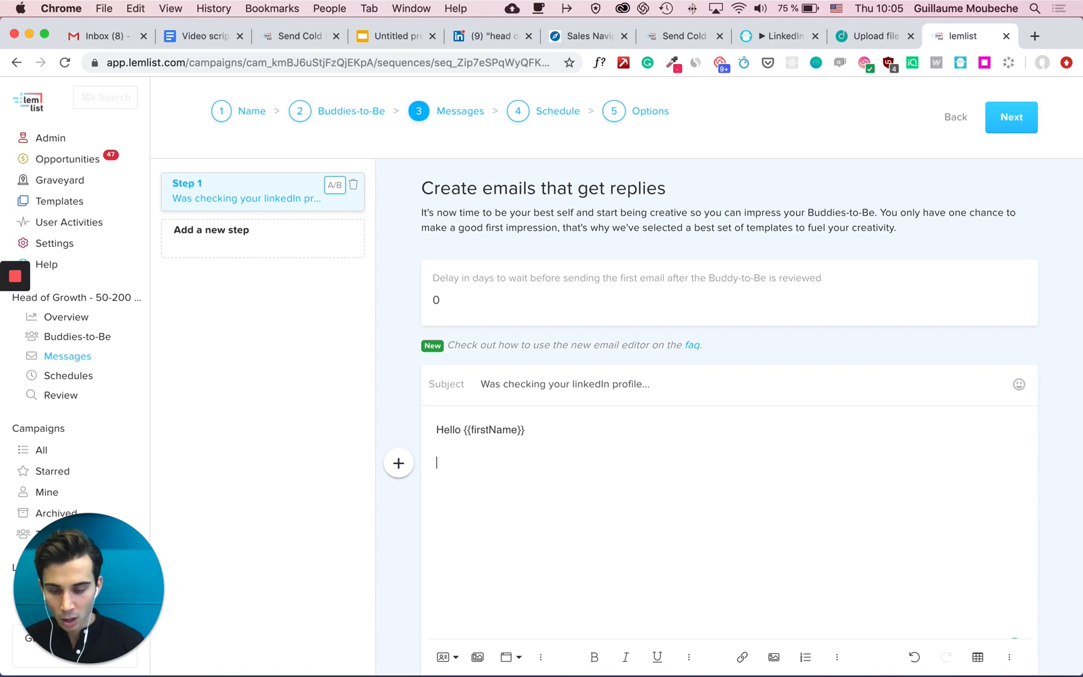
{"action": "type", "text": "I was linkedin"}
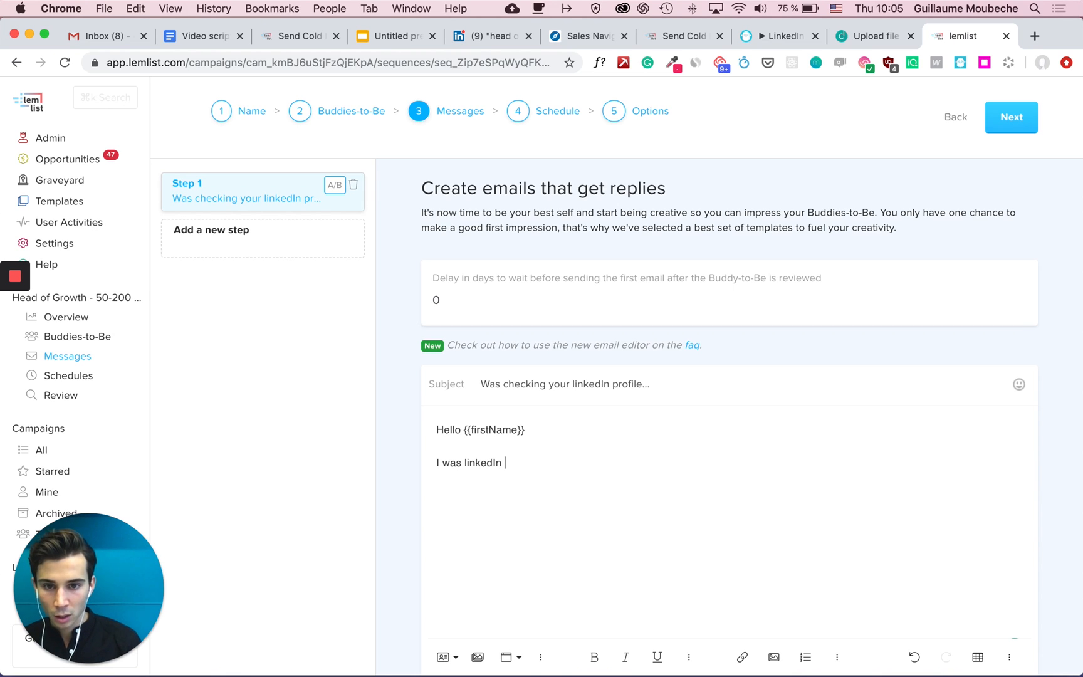
{"action": "type", "text": " the othe"}
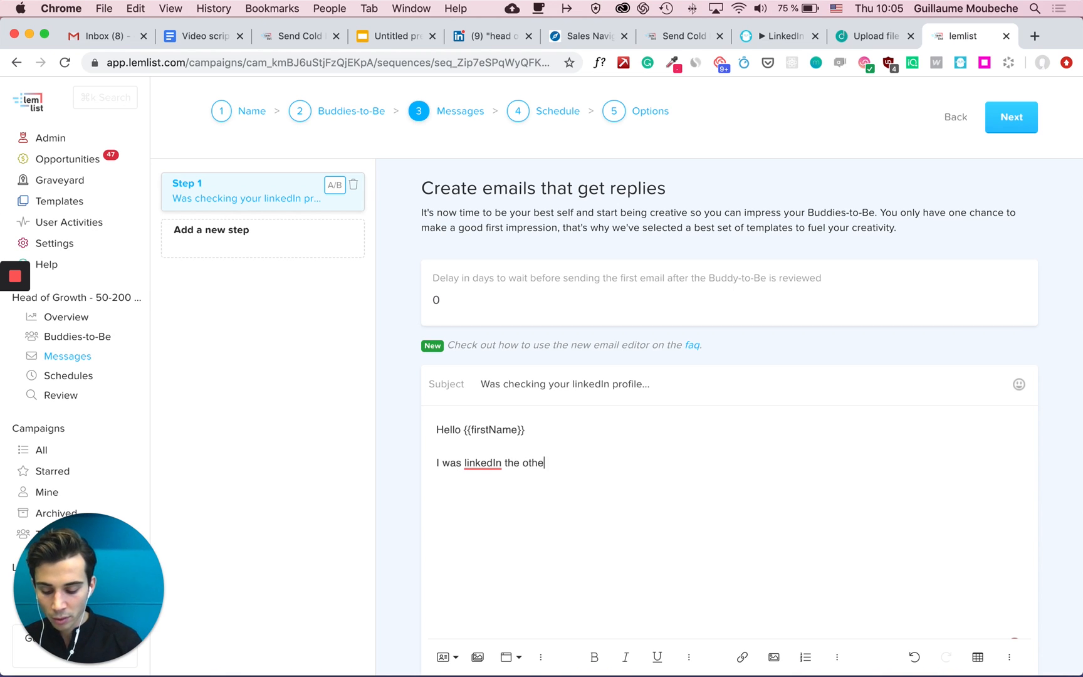
{"action": "type", "text": "r day and "}
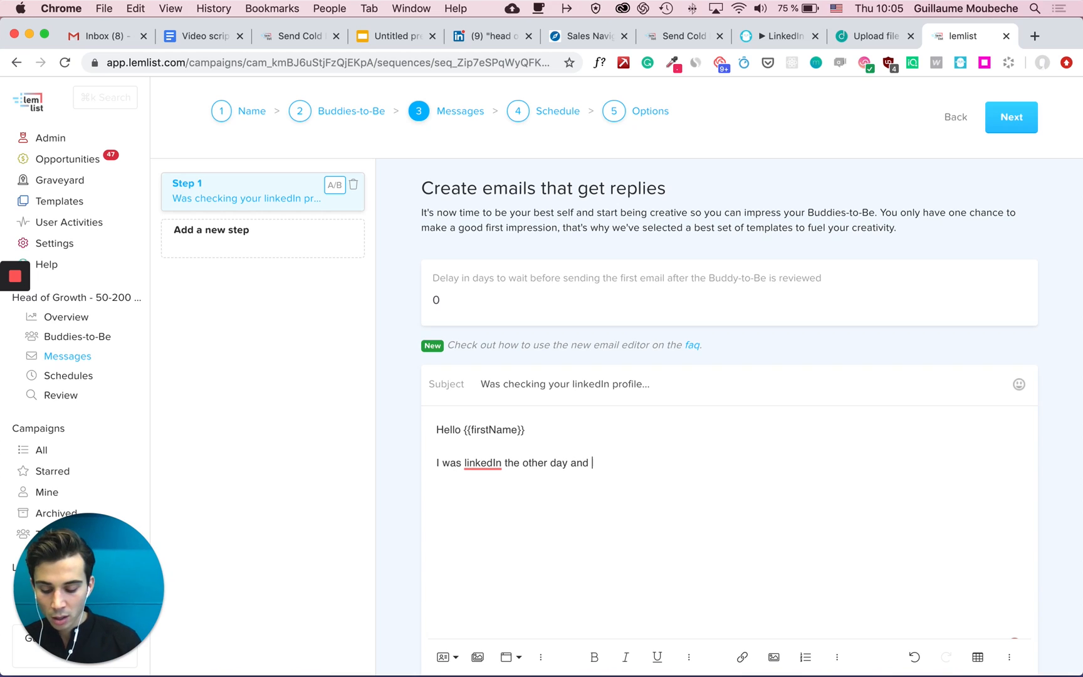
{"action": "type", "text": "after checking y"}
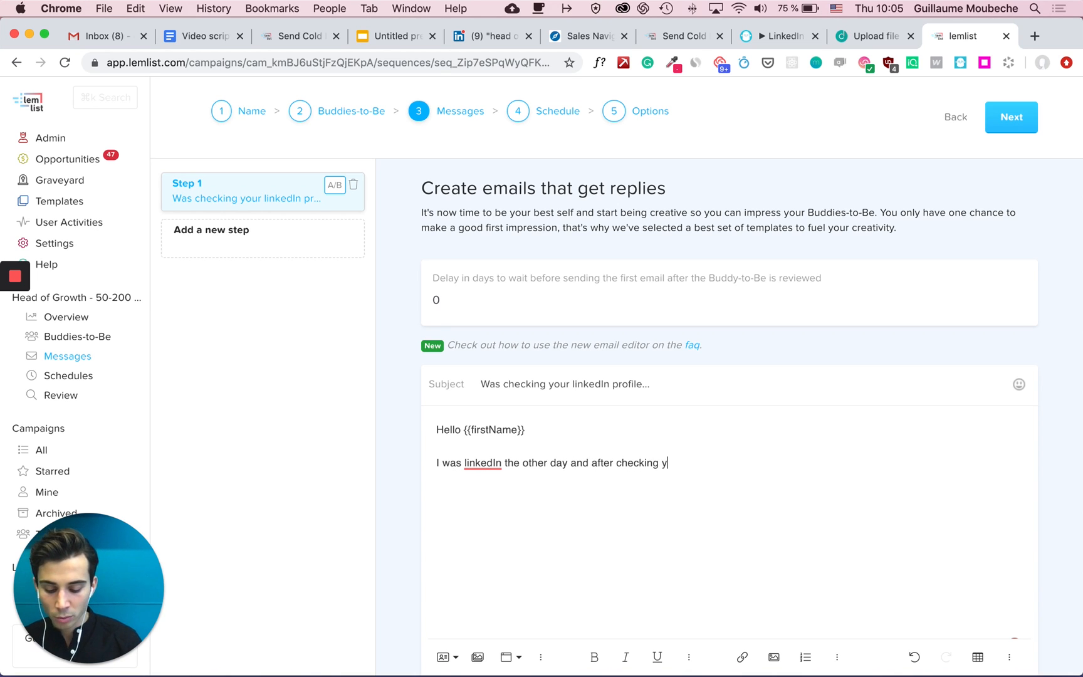
{"action": "type", "text": "our profile I"}
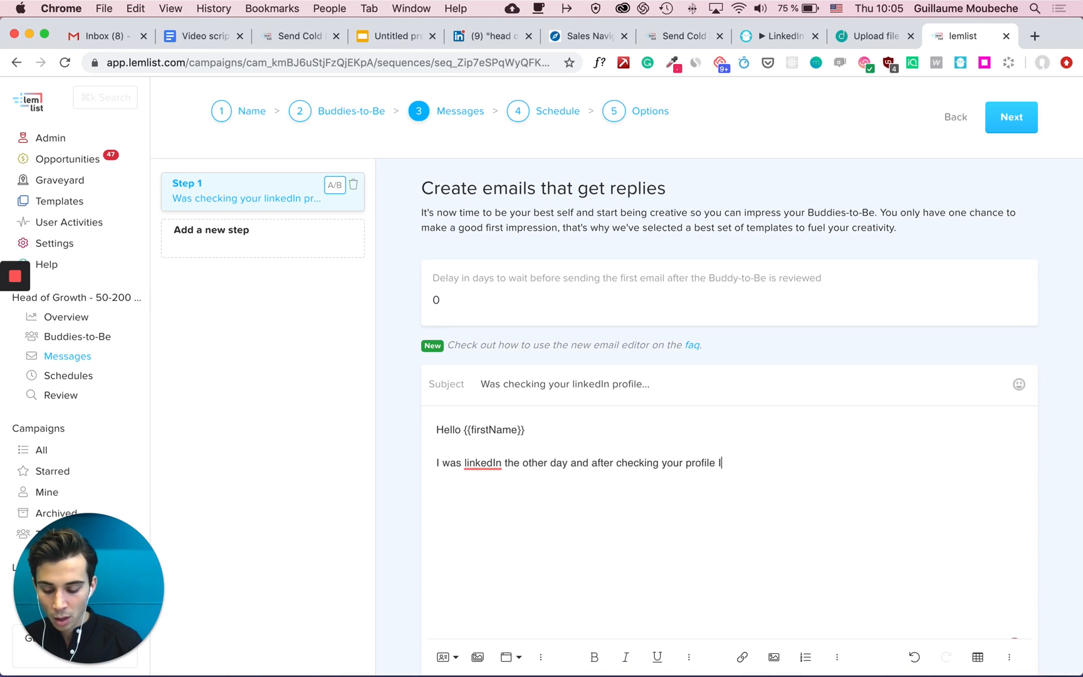
{"action": "type", "text": " thought I shou"}
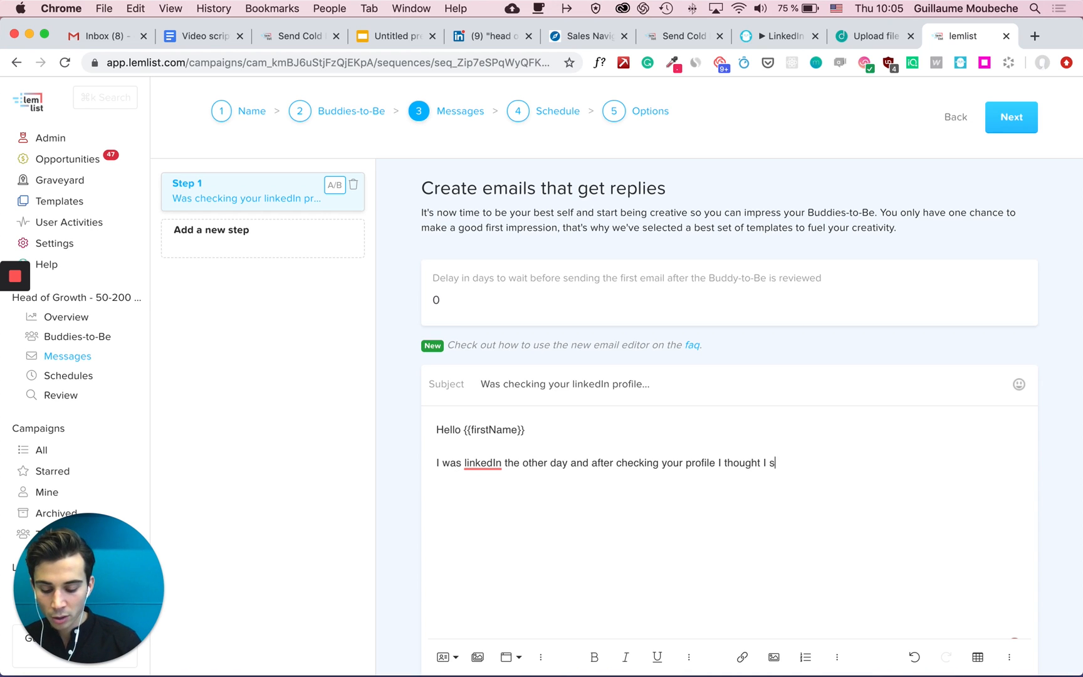
{"action": "type", "text": "reach out"}
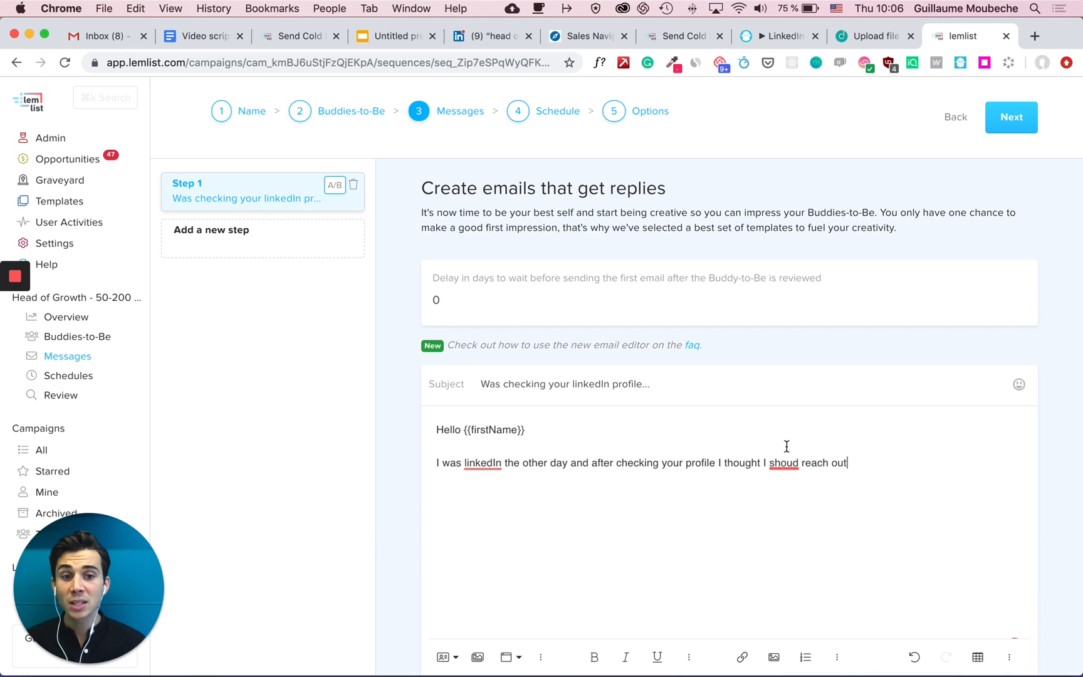
- Correct the flagged words in the body sentence to "should" and "LinkedIn" using the spelling suggestions
{"action": "mouse_move", "coordinate": [786, 467]}
{"action": "left_click", "coordinate": [797, 490]}
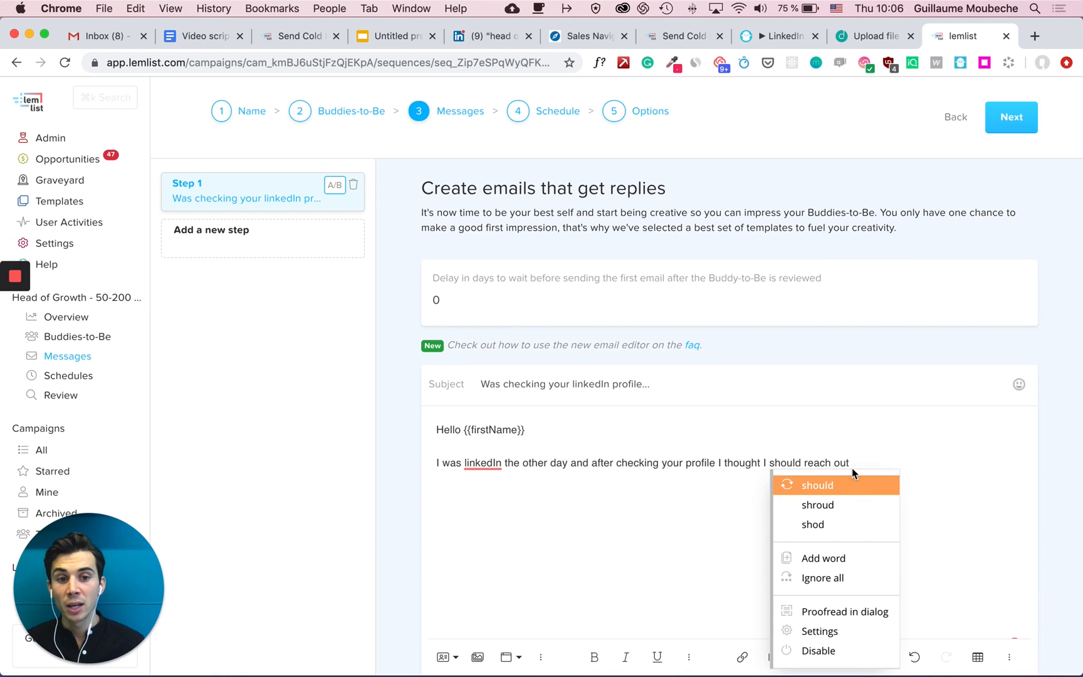
{"action": "left_click", "coordinate": [862, 465]}
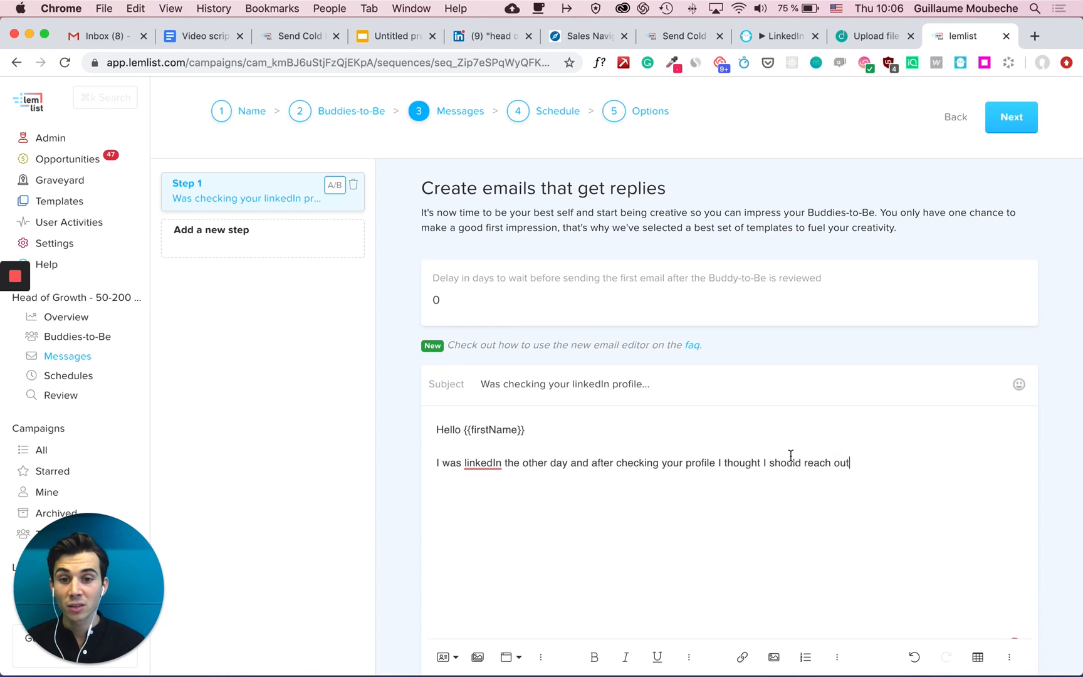
{"action": "mouse_move", "coordinate": [482, 467]}
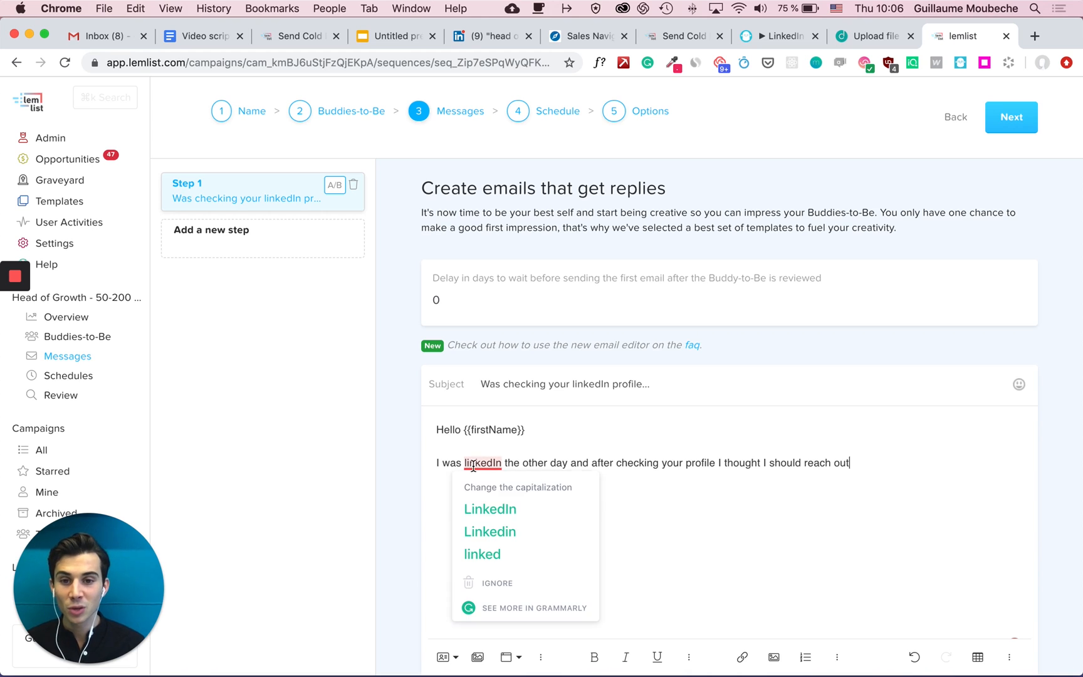
{"action": "left_click", "coordinate": [483, 505]}
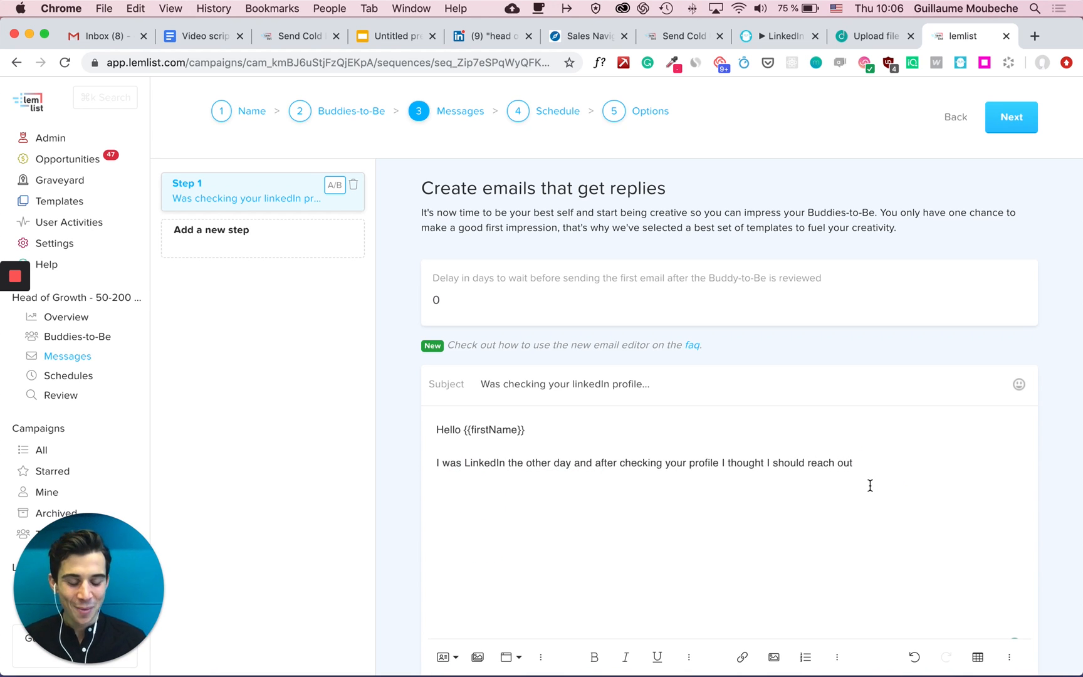
- Add blank lines below the sentence and insert the personalized video-style image of the man pointing at a {{firstName}} whiteboard
{"action": "key", "text": "Return"}
{"action": "key", "text": "Return"}
{"action": "key", "text": "Return"}
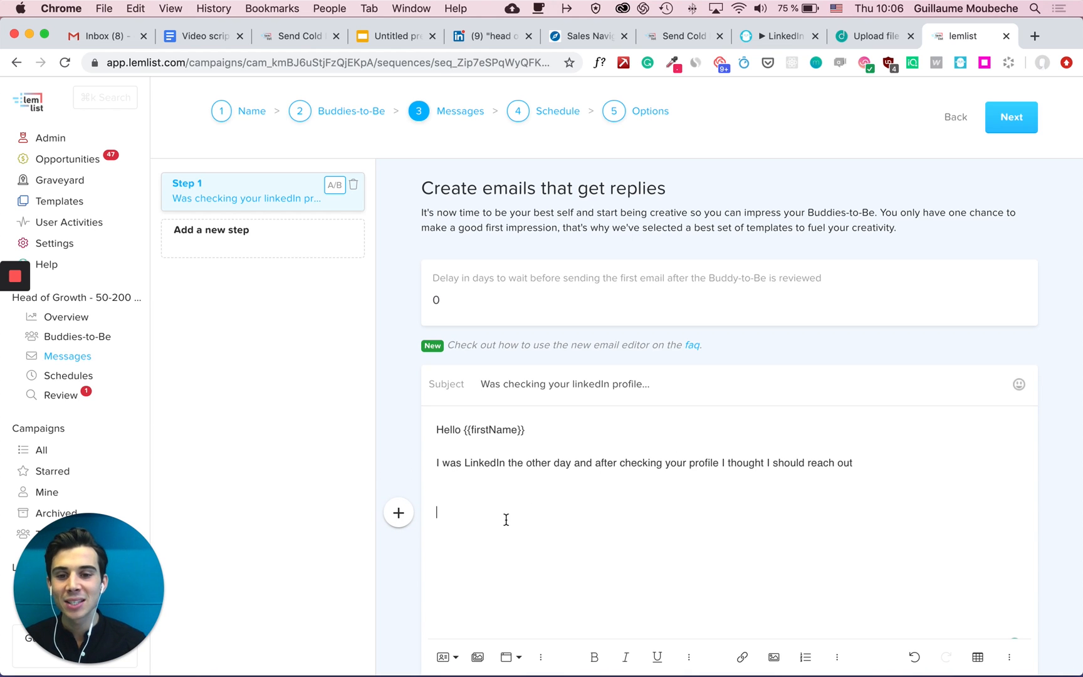
{"action": "scroll", "coordinate": [505, 518], "scroll_direction": "down", "scroll_amount": 2}
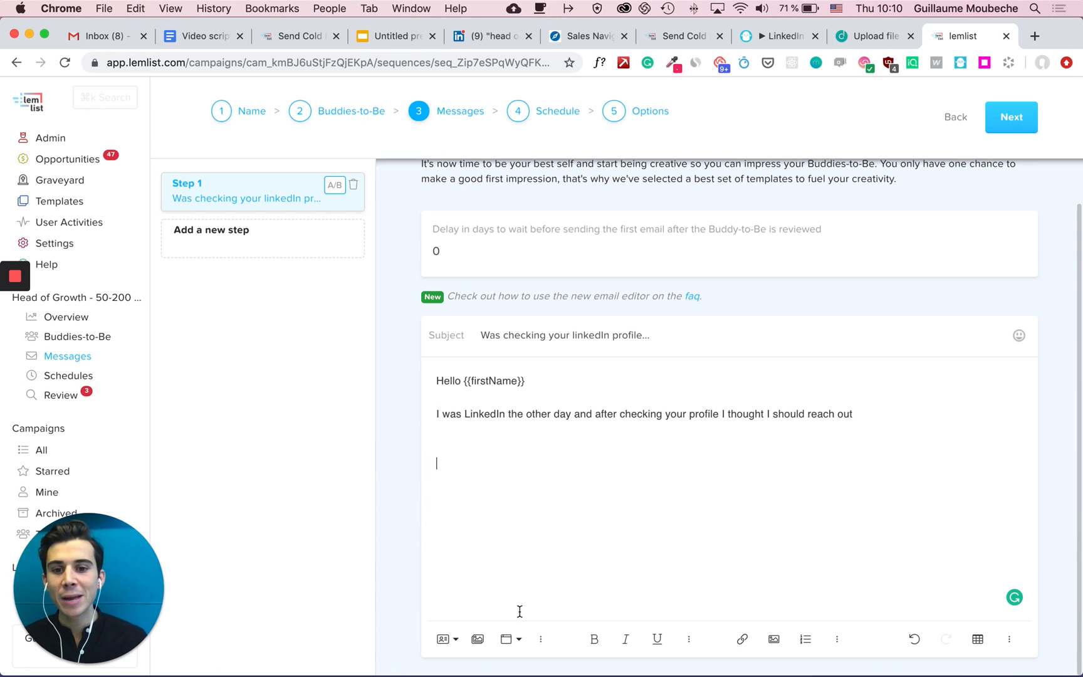
{"action": "left_click", "coordinate": [478, 639]}
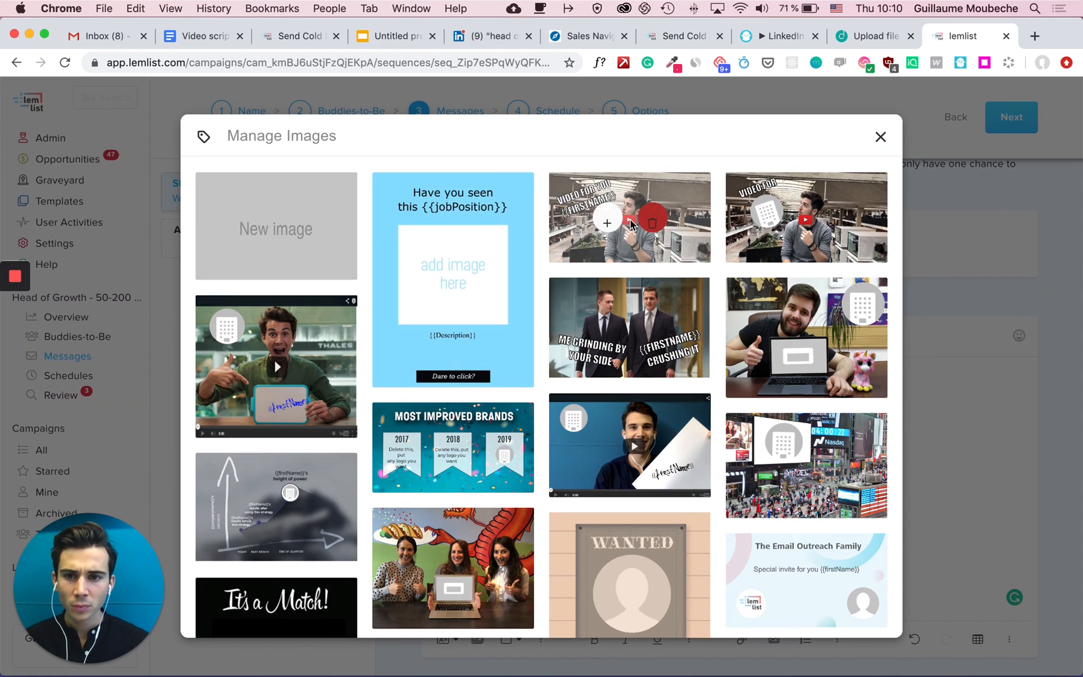
{"action": "mouse_move", "coordinate": [295, 370]}
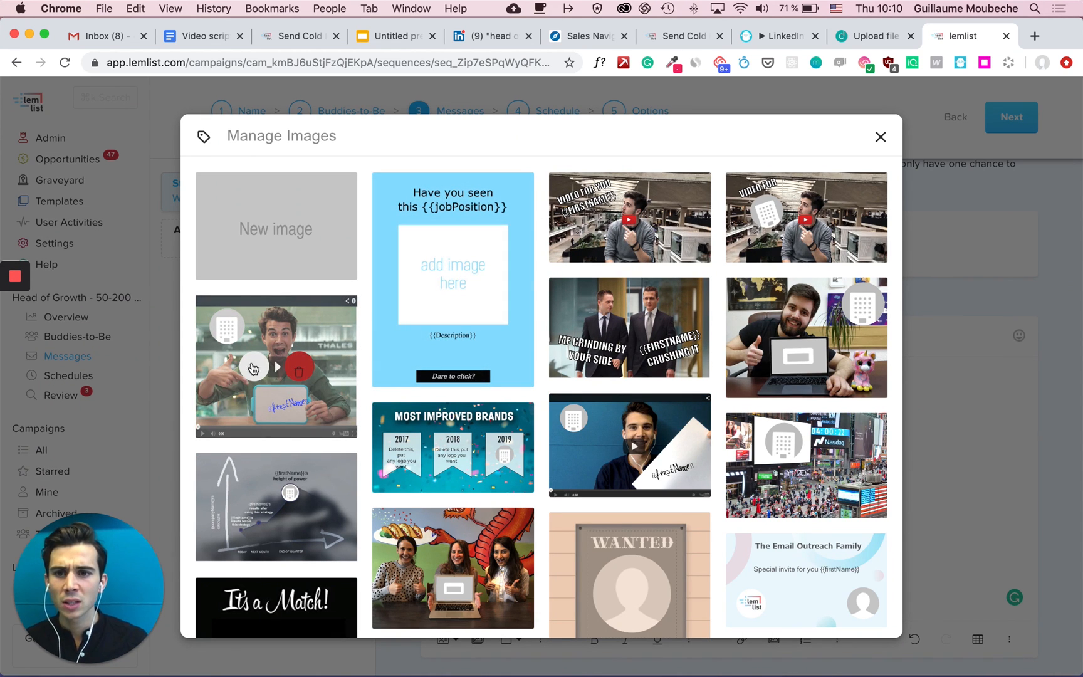
{"action": "left_click", "coordinate": [254, 368]}
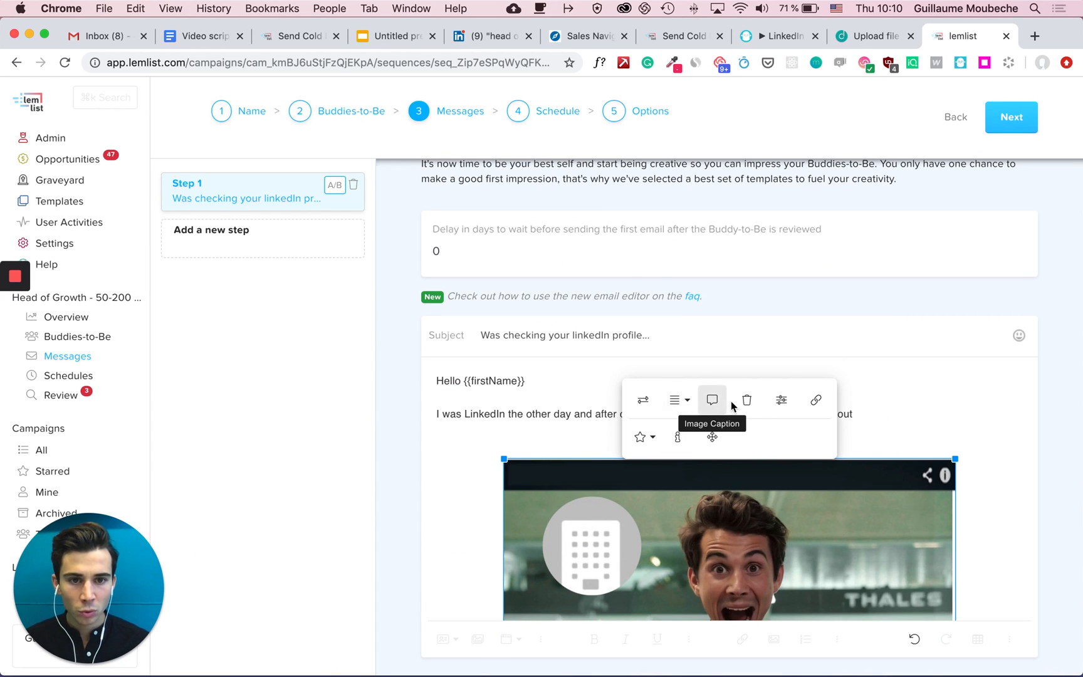
- Open the inserted image for editing and delete its background photo of the man with the whiteboard
{"action": "left_click", "coordinate": [781, 402]}
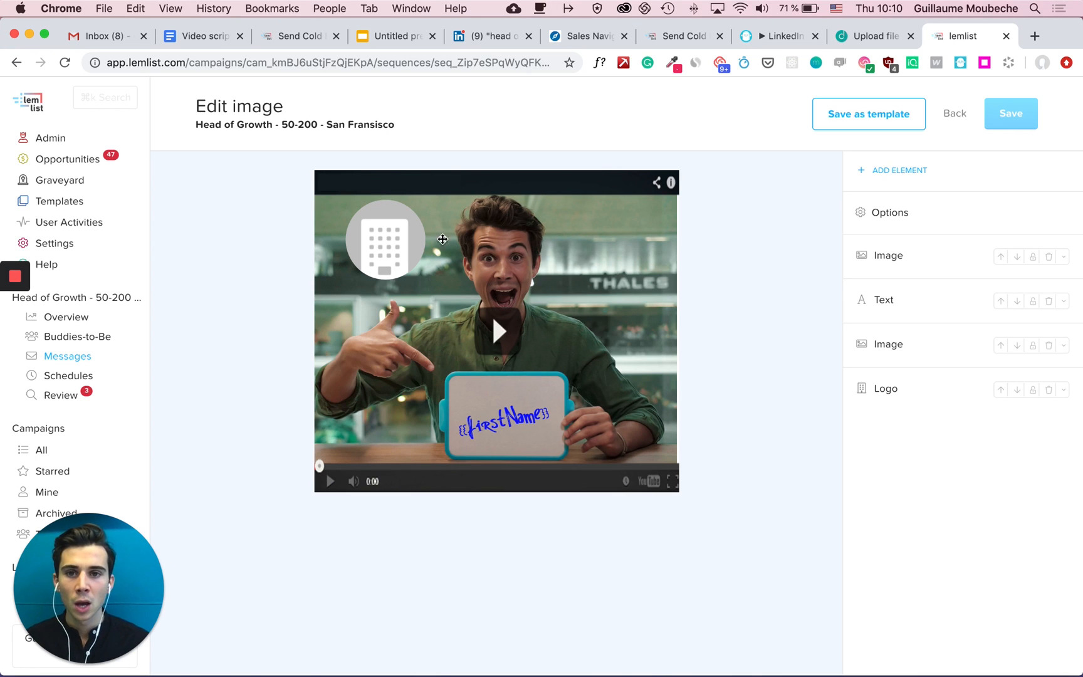
{"action": "left_click", "coordinate": [396, 244]}
{"action": "left_click", "coordinate": [552, 283]}
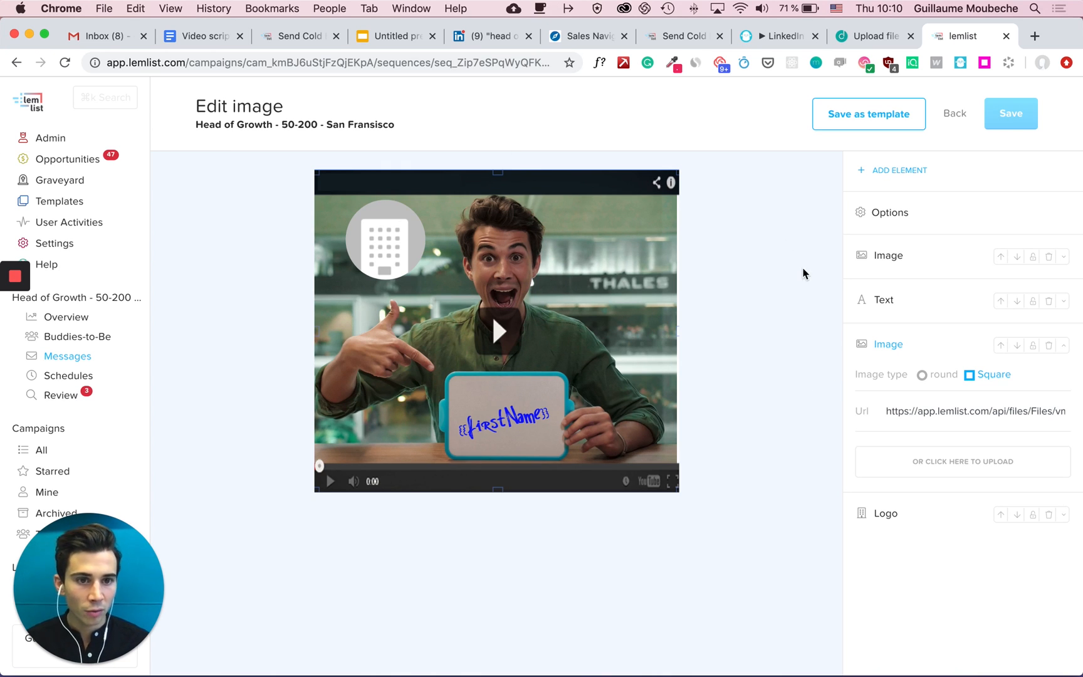
{"action": "left_click", "coordinate": [891, 258]}
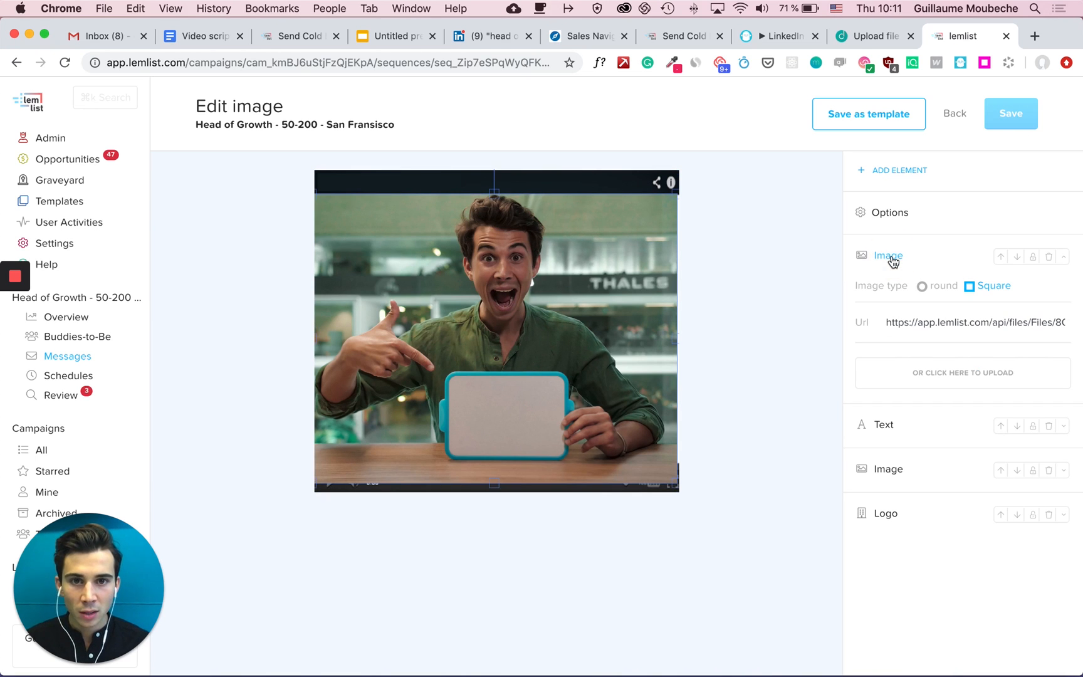
{"action": "left_click", "coordinate": [1049, 259]}
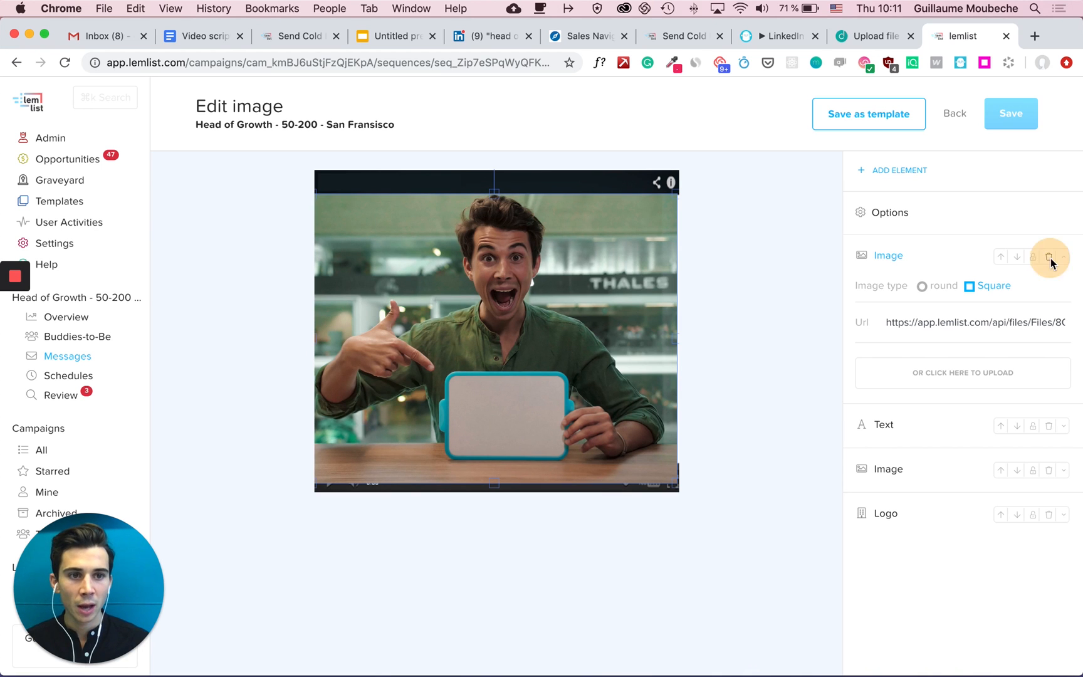
{"action": "left_click", "coordinate": [683, 475]}
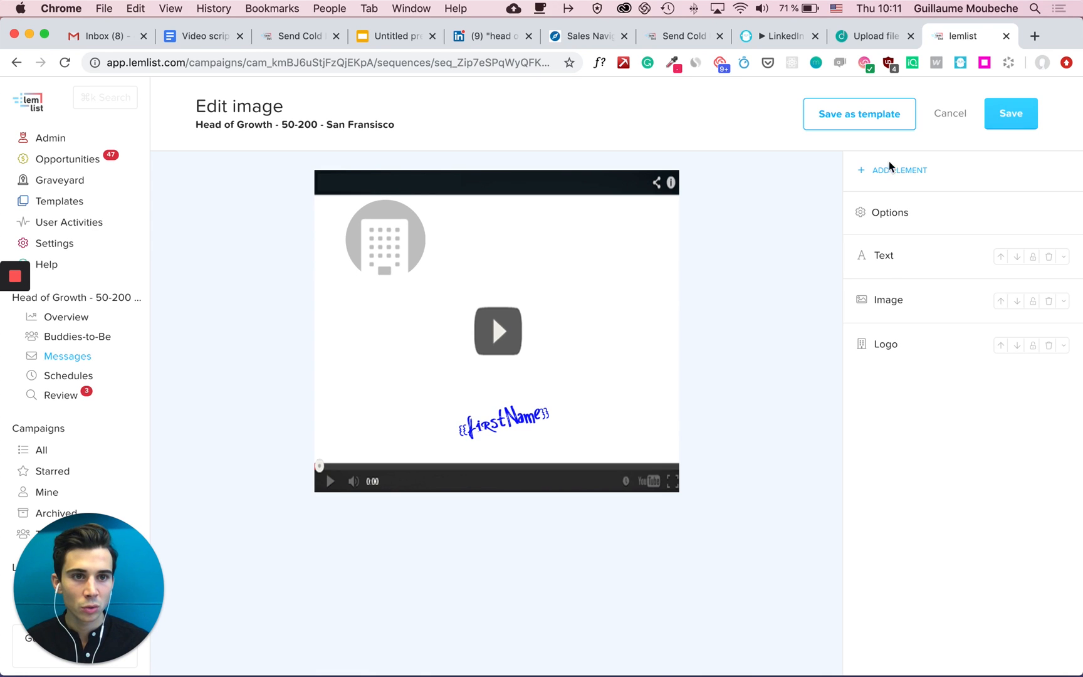
- Add a new image element and upload "Image from iOS (3).jpg" from the Downloads folder into it
{"action": "left_click", "coordinate": [909, 173]}
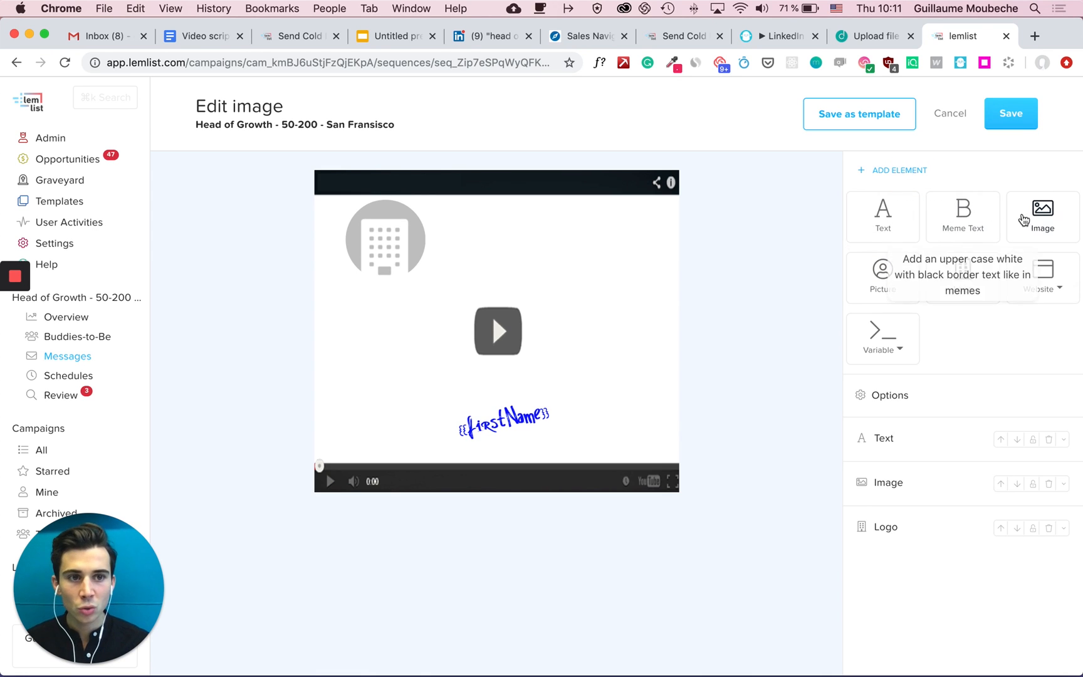
{"action": "left_click", "coordinate": [1043, 216]}
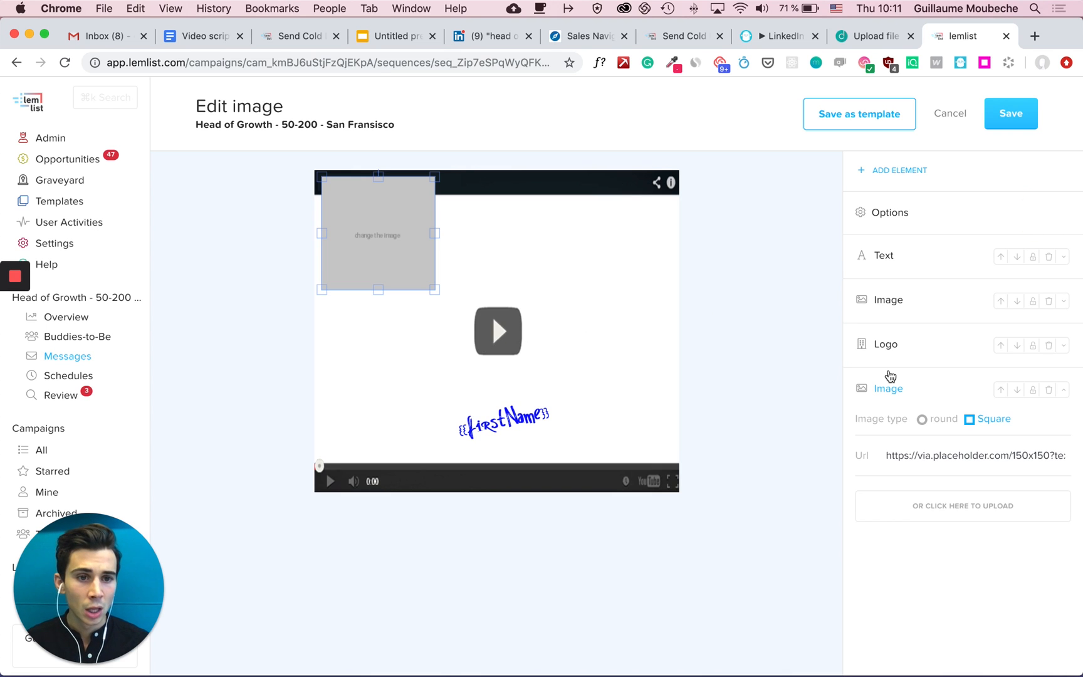
{"action": "left_click", "coordinate": [926, 506]}
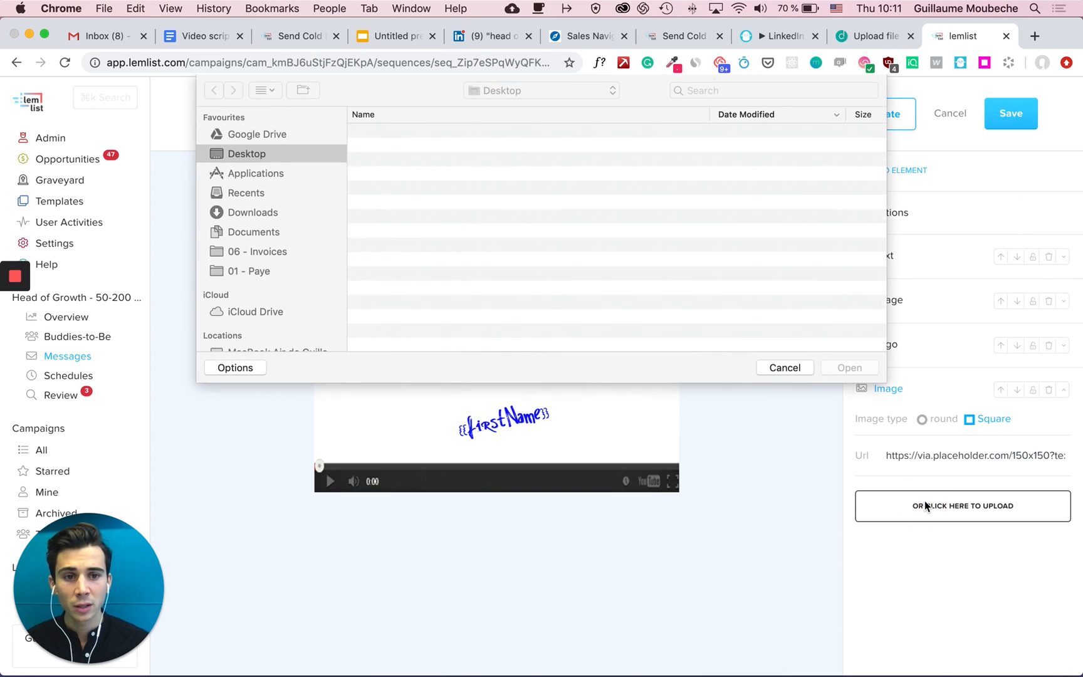
{"action": "left_click", "coordinate": [251, 216]}
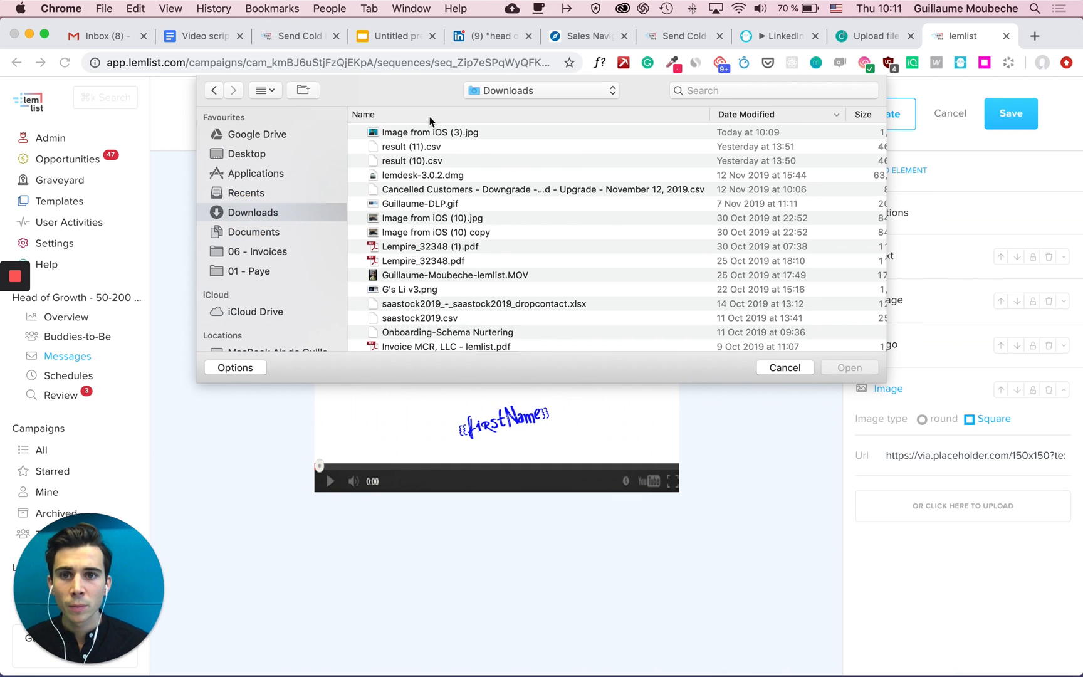
{"action": "left_click", "coordinate": [430, 133]}
{"action": "left_click", "coordinate": [846, 367]}
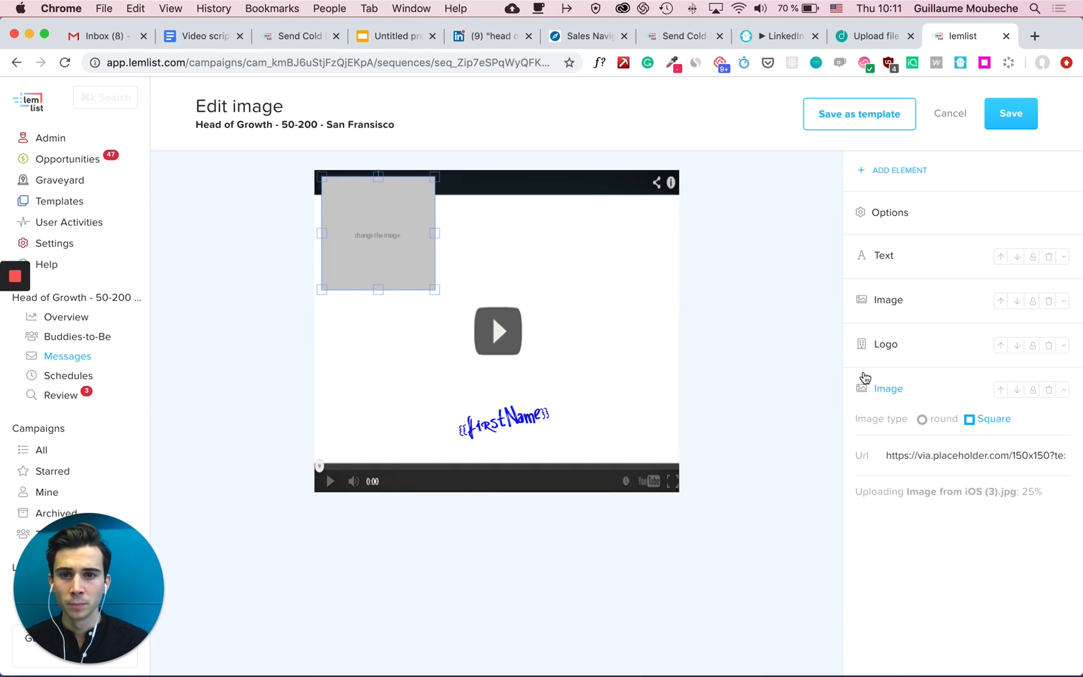
- Move and enlarge the uploaded photo to fill the video frame, then select the player overlay so it shows in front
{"action": "mouse_move", "coordinate": [424, 293]}
{"action": "left_mouse_down"}
{"action": "mouse_move", "coordinate": [415, 316]}
{"action": "mouse_move", "coordinate": [416, 308]}
{"action": "left_mouse_up"}
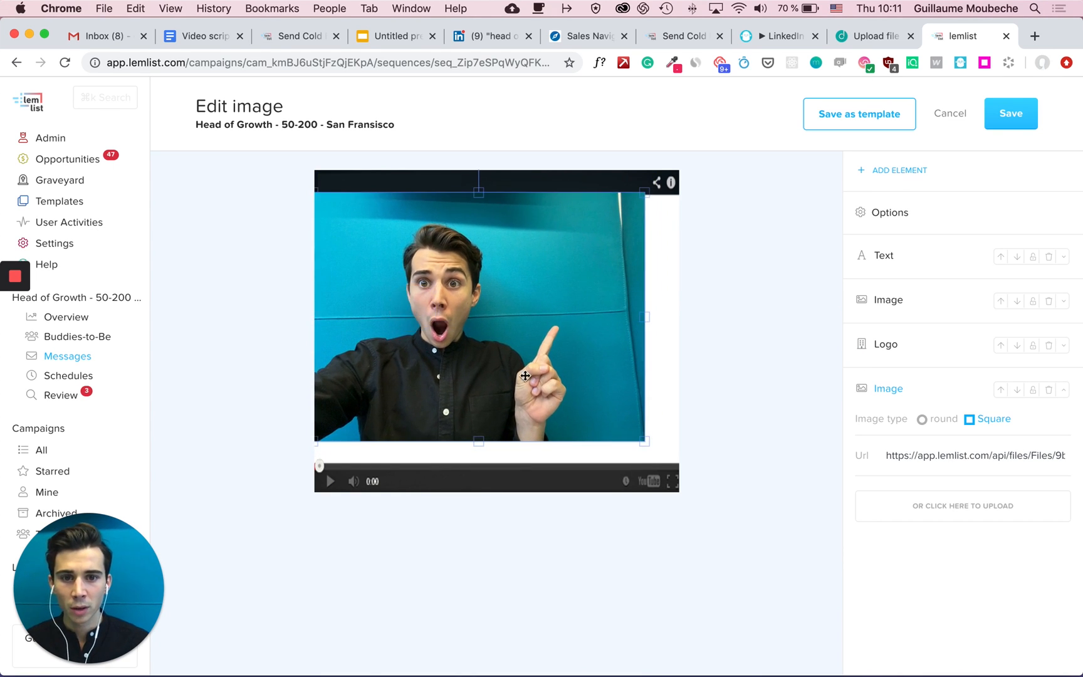
{"action": "left_click_drag", "start_coordinate": [646, 442], "coordinate": [677, 471]}
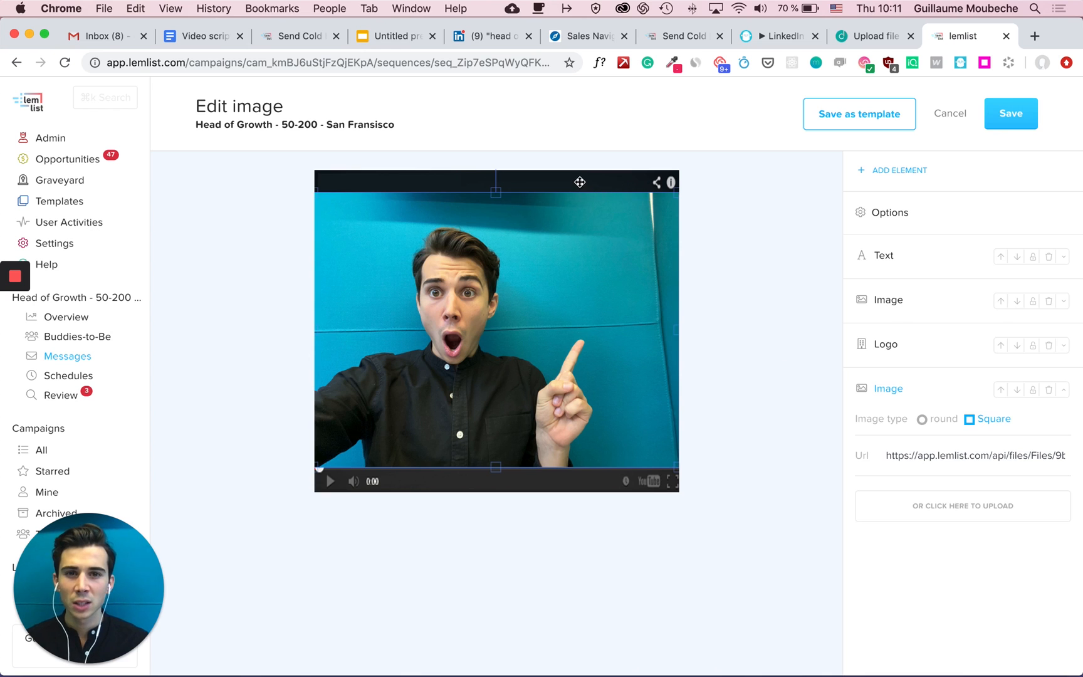
{"action": "left_click", "coordinate": [580, 182]}
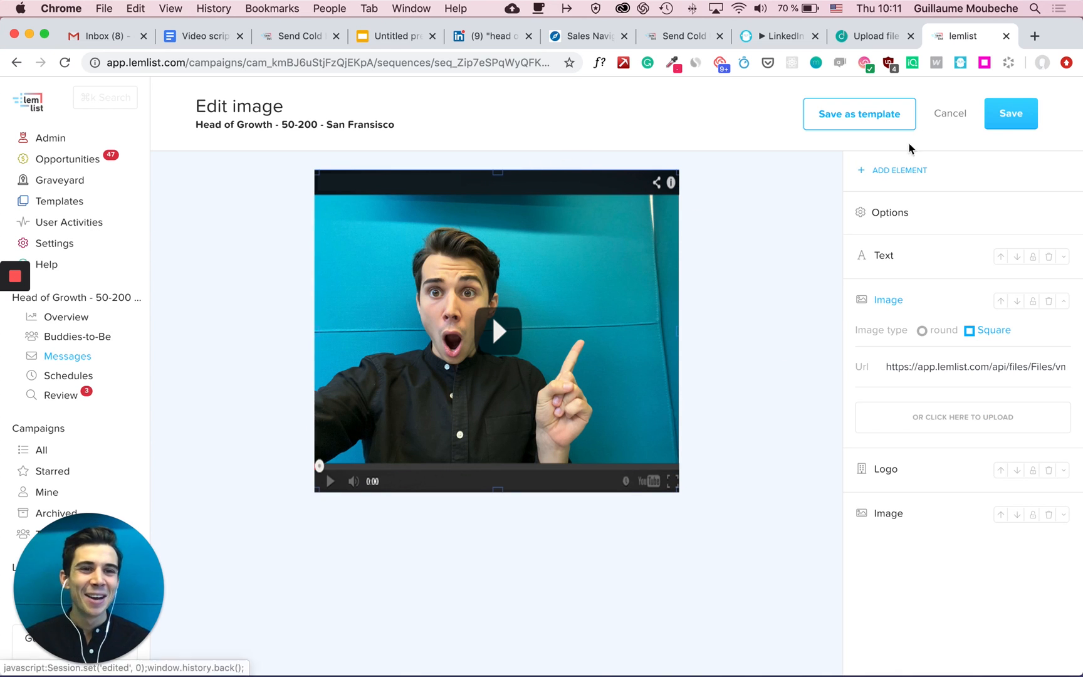
- Add a website screenshot element based on the email domain, enlarge it and place it just above the man's pointing finger
{"action": "left_click", "coordinate": [912, 179]}
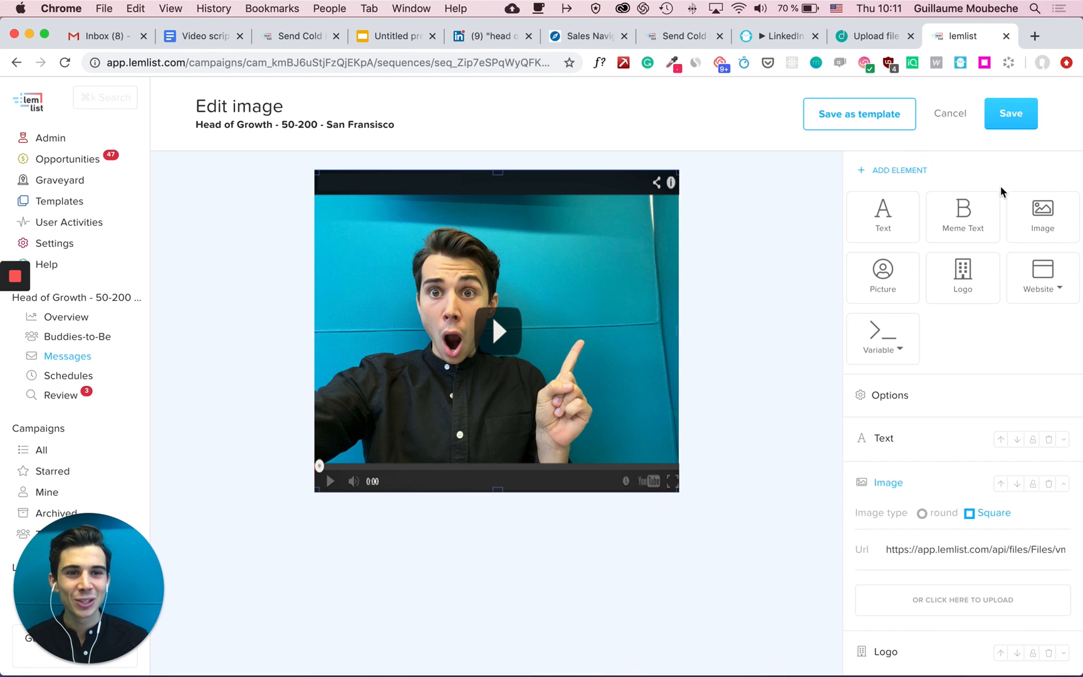
{"action": "left_click", "coordinate": [1053, 285]}
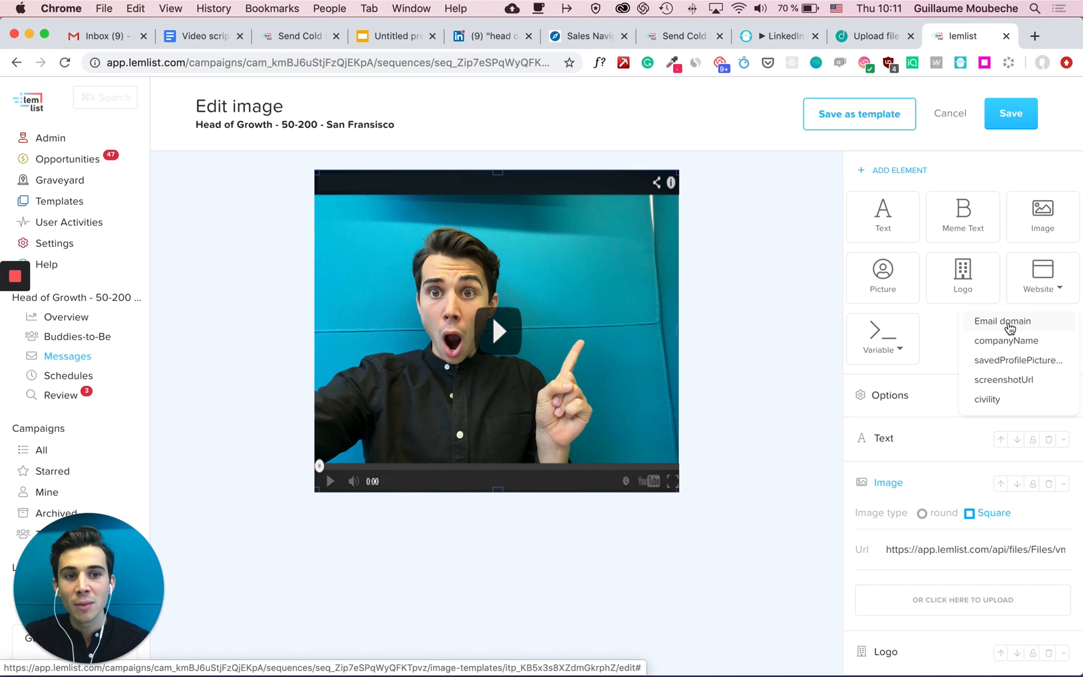
{"action": "left_click", "coordinate": [1006, 321]}
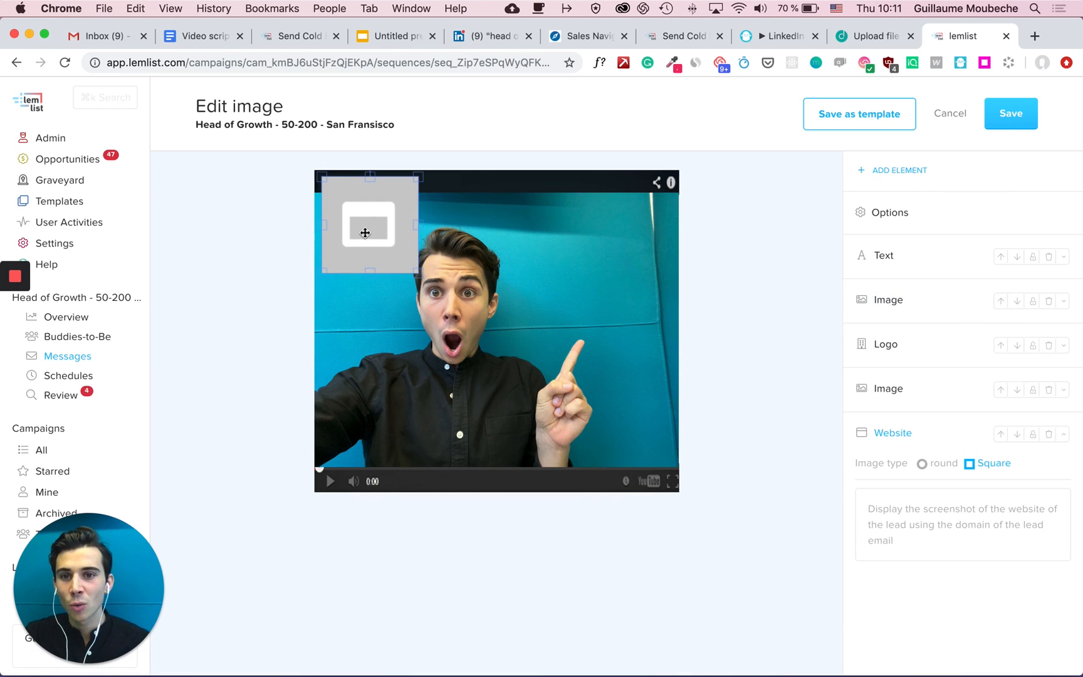
{"action": "left_click_drag", "start_coordinate": [381, 230], "coordinate": [593, 280]}
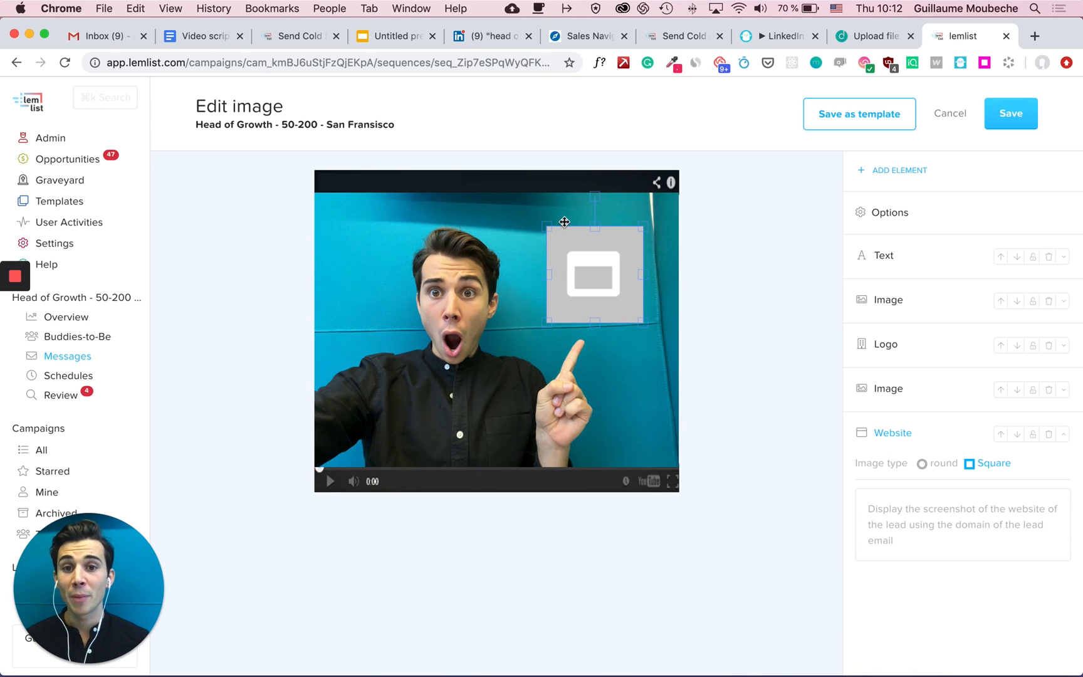
{"action": "left_click_drag", "start_coordinate": [546, 228], "coordinate": [514, 199]}
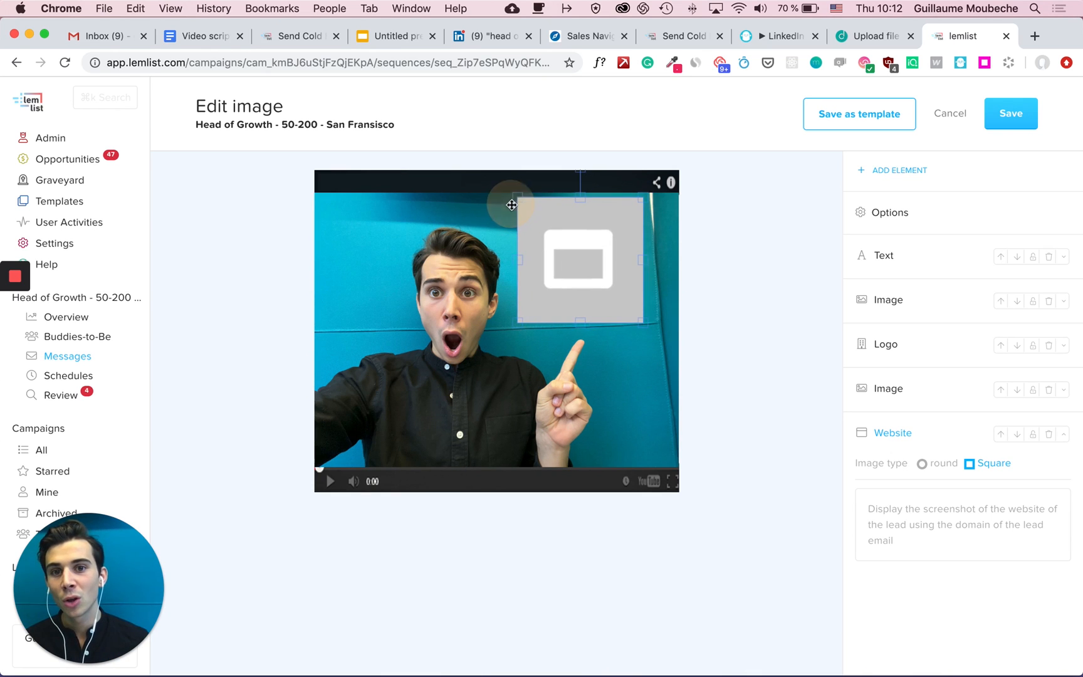
{"action": "left_click_drag", "start_coordinate": [587, 245], "coordinate": [596, 255]}
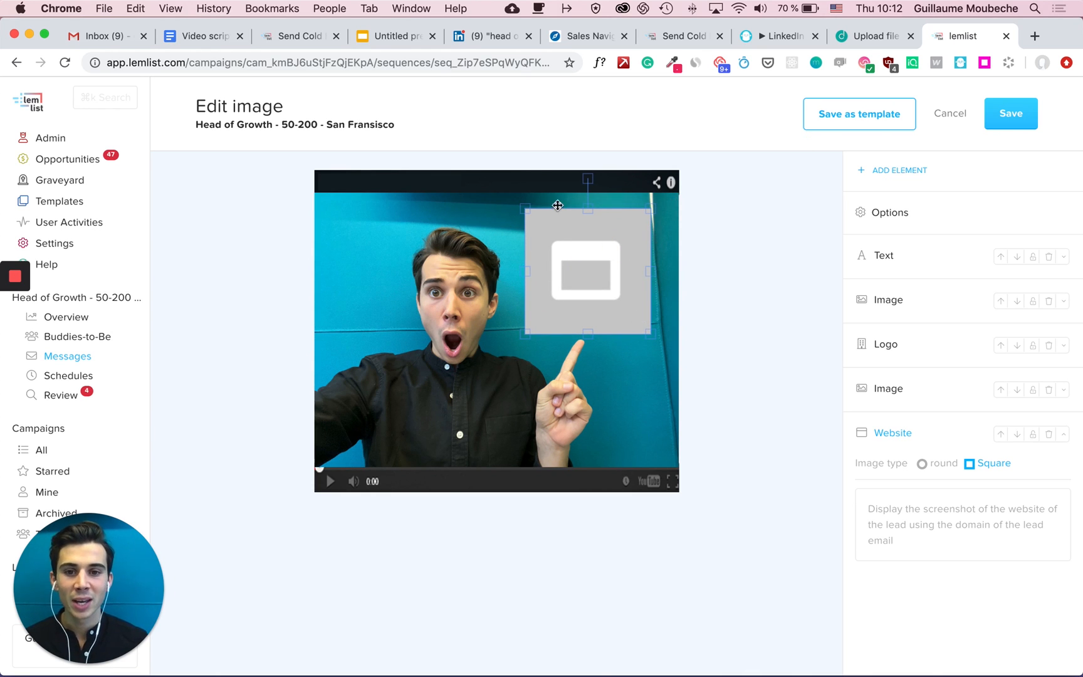
{"action": "left_click", "coordinate": [755, 262]}
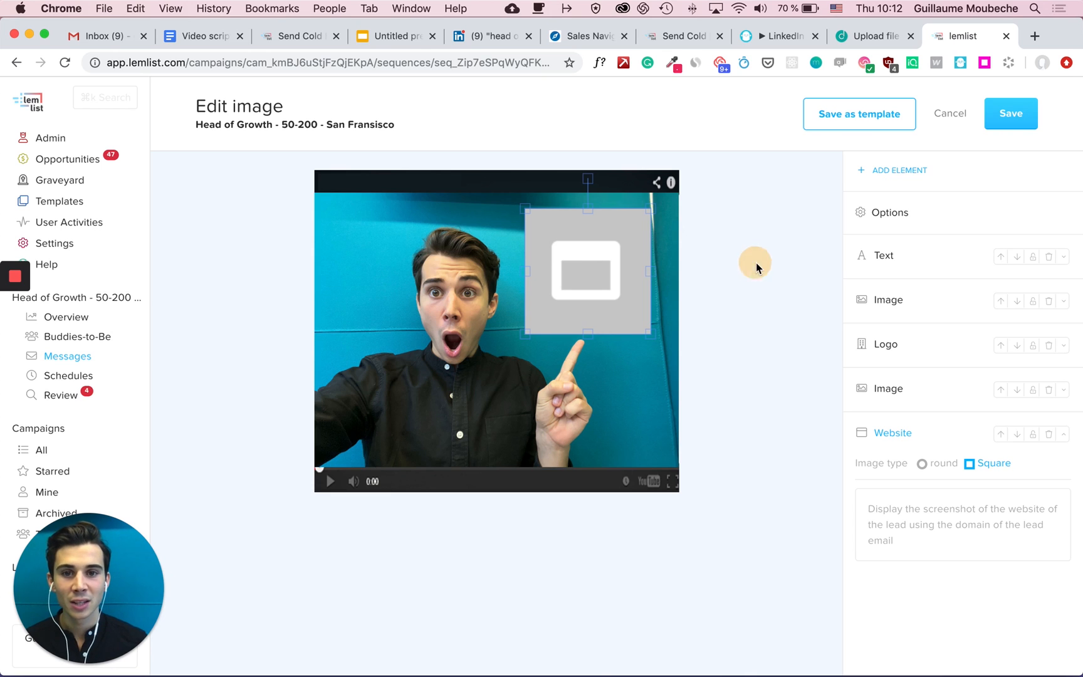
- Bring the video player overlay back in front by selecting it, save the image and return to the email messages
{"action": "left_click", "coordinate": [402, 338]}
{"action": "left_click", "coordinate": [720, 262]}
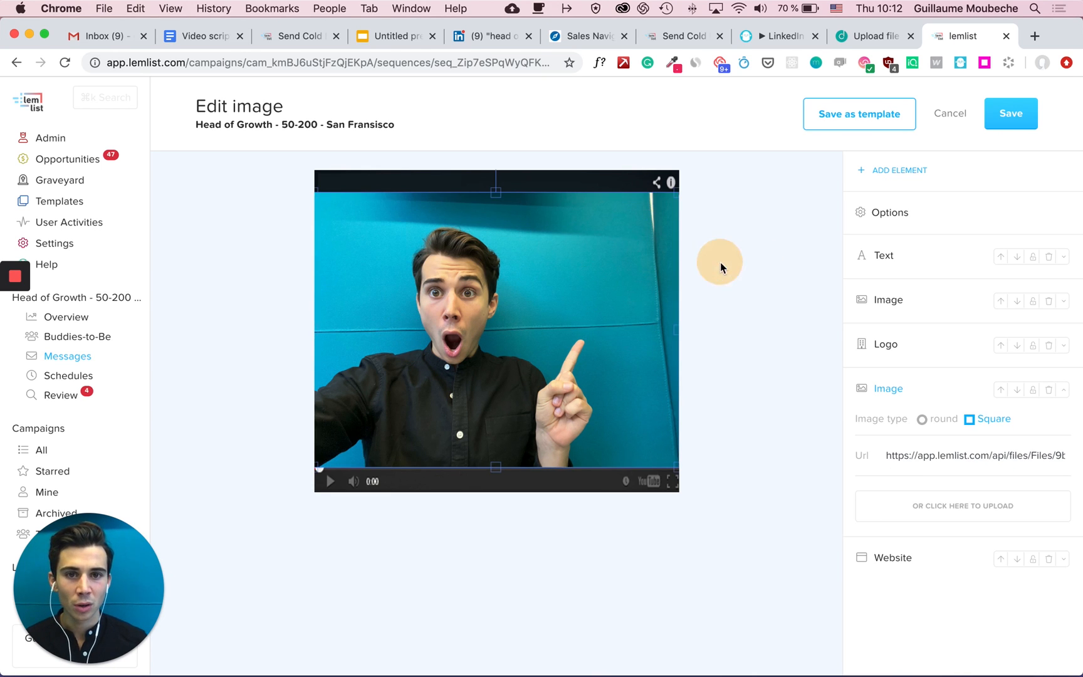
{"action": "left_click", "coordinate": [564, 183]}
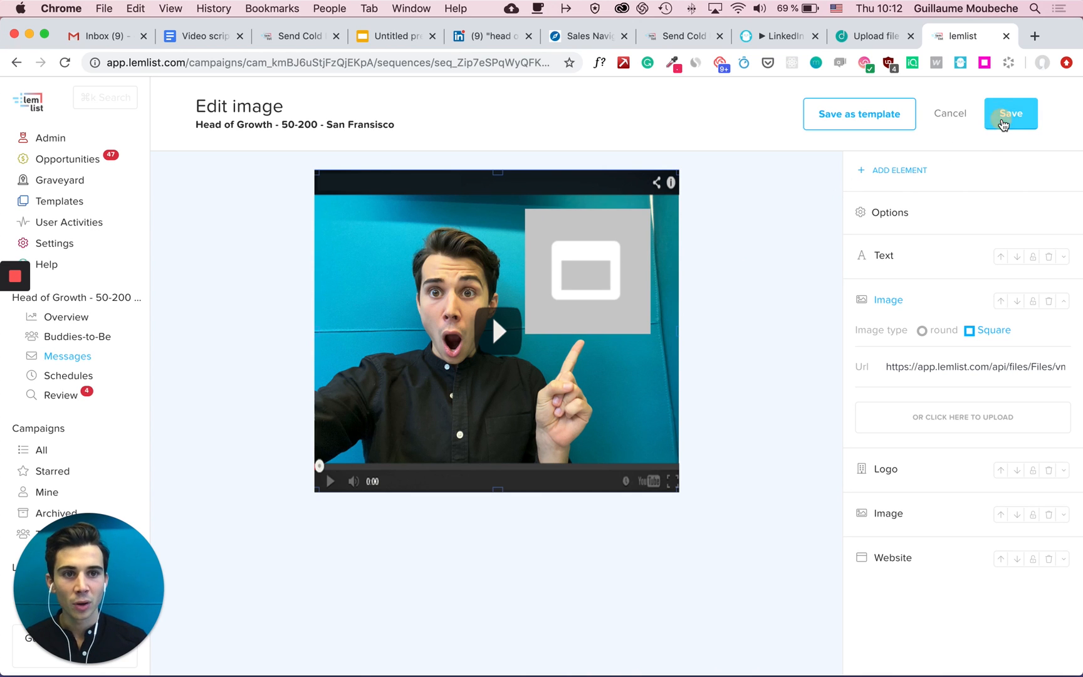
{"action": "left_click", "coordinate": [1006, 116]}
{"action": "left_click", "coordinate": [959, 115]}
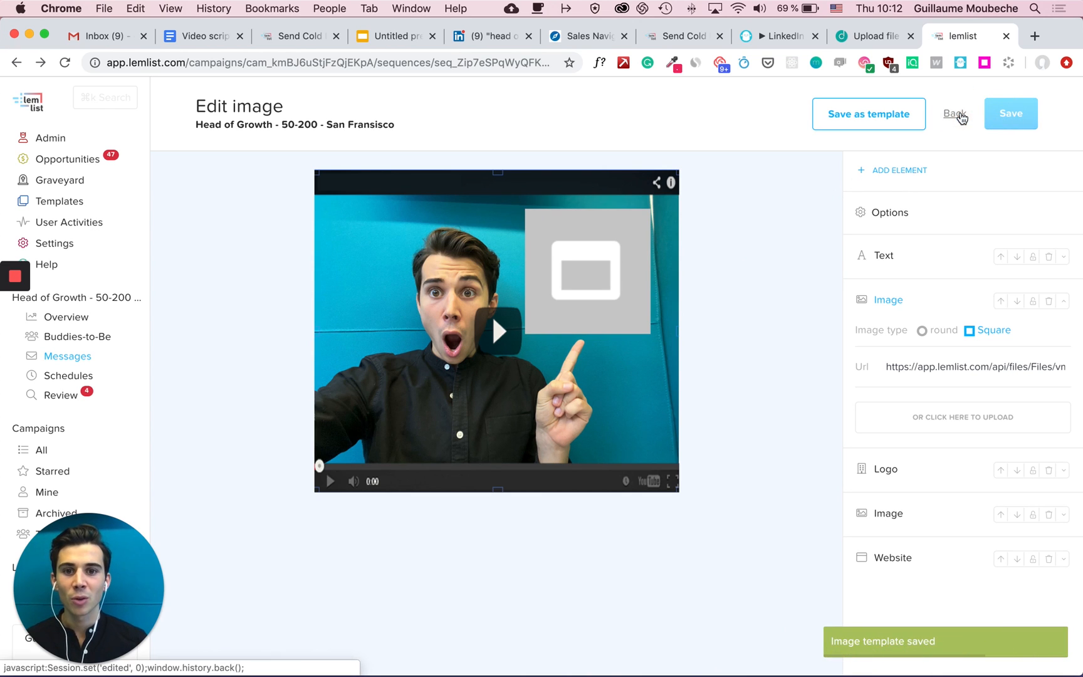
{"action": "left_click", "coordinate": [960, 115]}
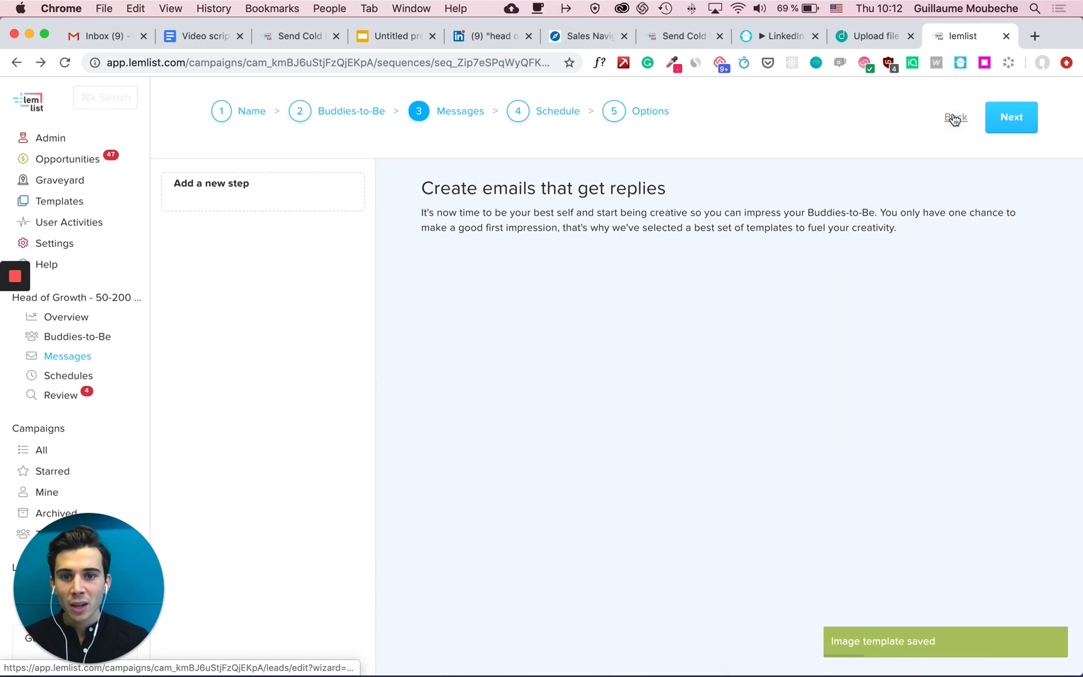
- Align the personalized image in the email body to the left
{"action": "scroll", "coordinate": [671, 407], "scroll_direction": "down", "scroll_amount": 4}
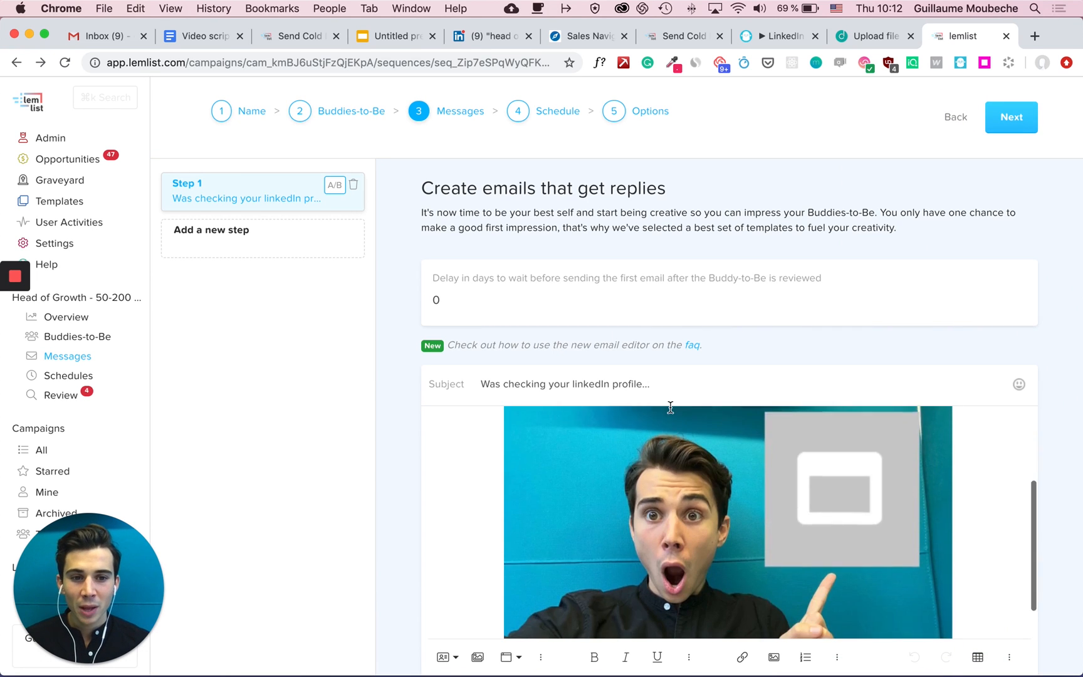
{"action": "scroll", "coordinate": [671, 408], "scroll_direction": "down", "scroll_amount": 2}
{"action": "scroll", "coordinate": [609, 550], "scroll_direction": "up", "scroll_amount": 5}
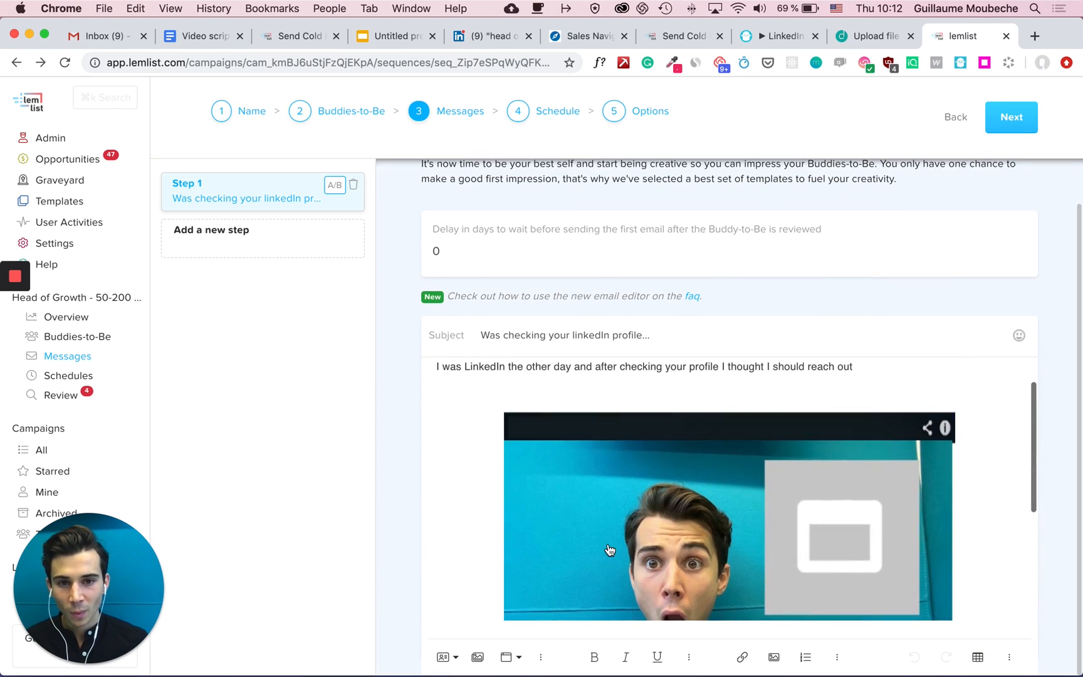
{"action": "scroll", "coordinate": [609, 550], "scroll_direction": "down", "scroll_amount": 5}
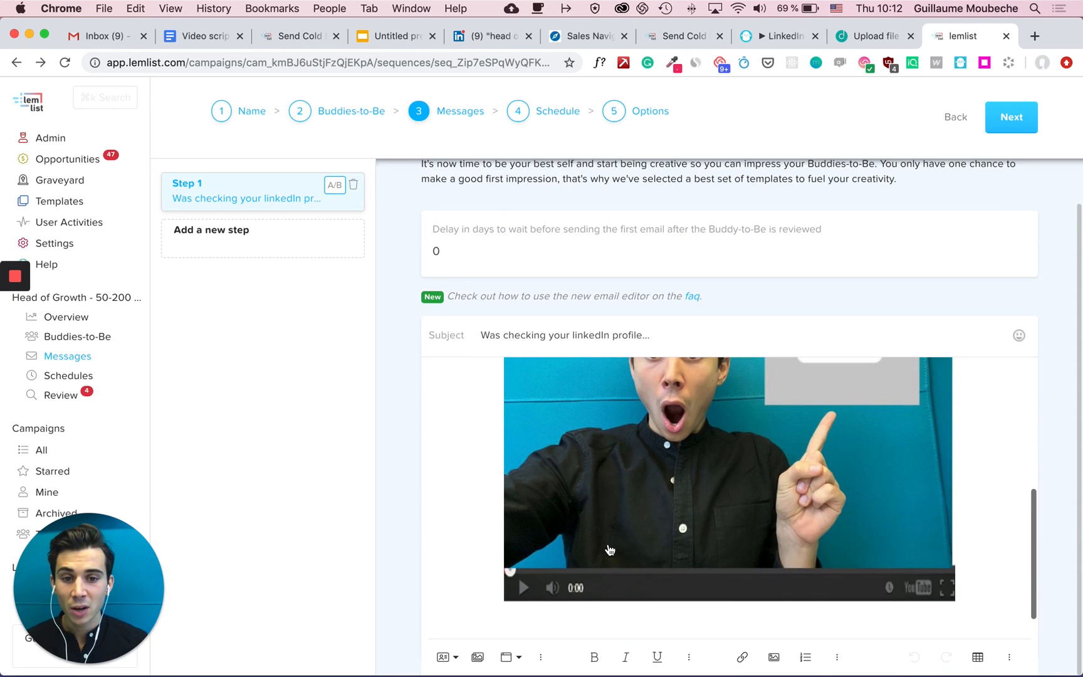
{"action": "left_click", "coordinate": [709, 630]}
{"action": "left_click", "coordinate": [764, 527]}
{"action": "scroll", "coordinate": [765, 528], "scroll_direction": "down", "scroll_amount": 1}
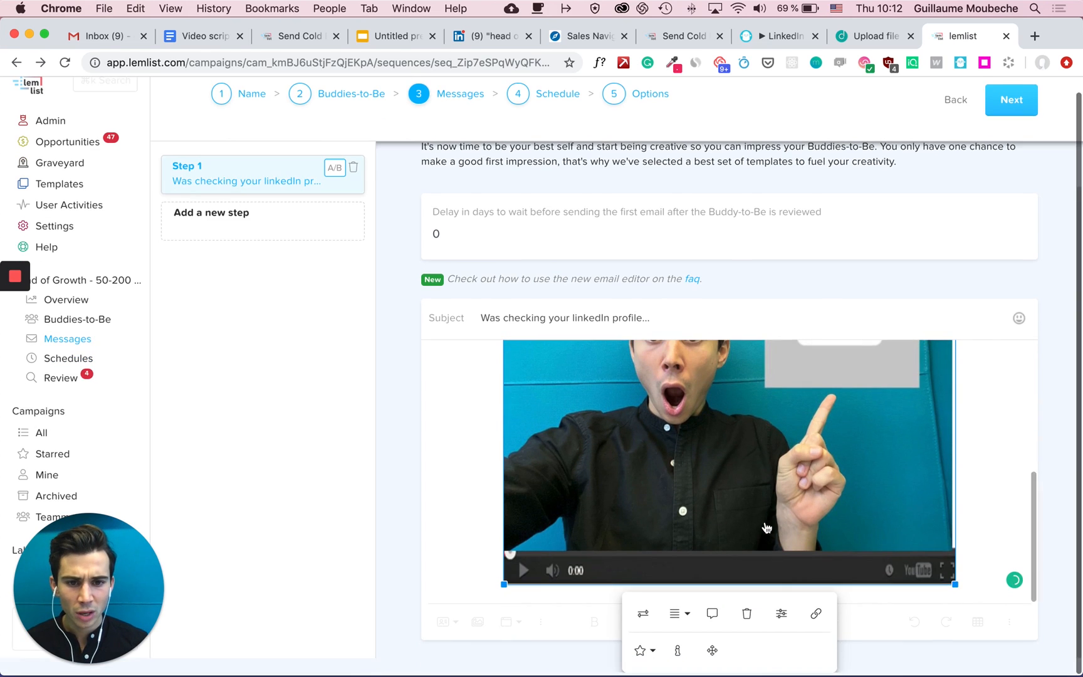
{"action": "left_click", "coordinate": [678, 616]}
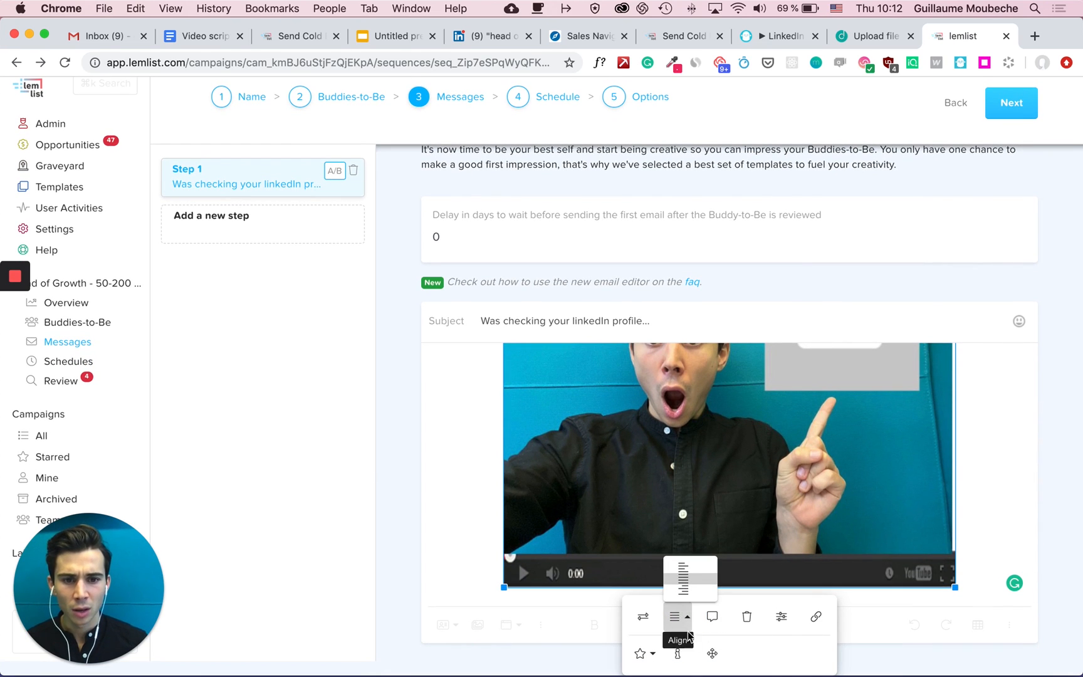
{"action": "left_click", "coordinate": [680, 566]}
- Add the line "Click here" below the personalized image
{"action": "left_click", "coordinate": [938, 515]}
{"action": "key", "text": "Return"}
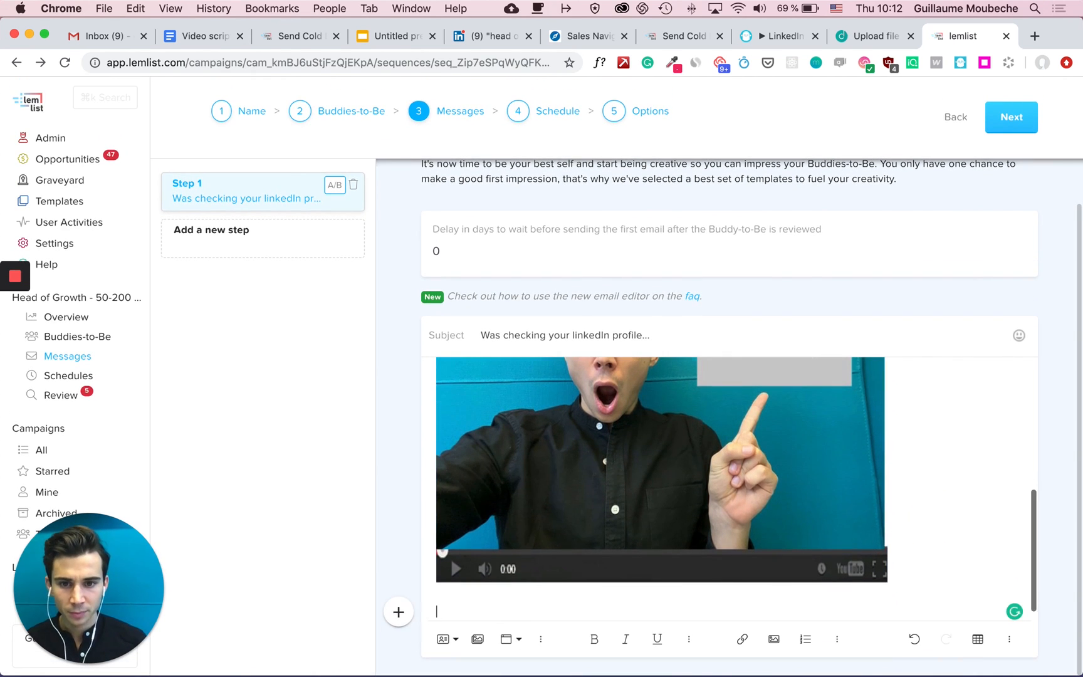
{"action": "type", "text": "Click here"}
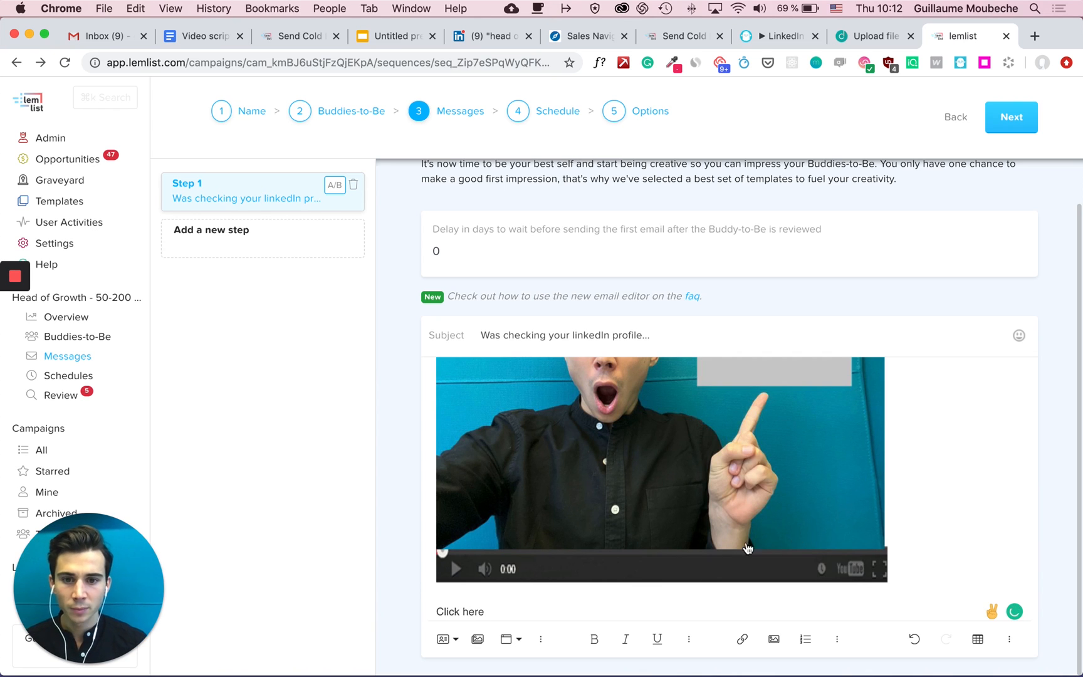
- Link the word "here" to a newly created landing page and open that page for editing
{"action": "scroll", "coordinate": [559, 599], "scroll_direction": "down", "scroll_amount": 1}
{"action": "left_click_drag", "start_coordinate": [489, 599], "coordinate": [463, 598]}
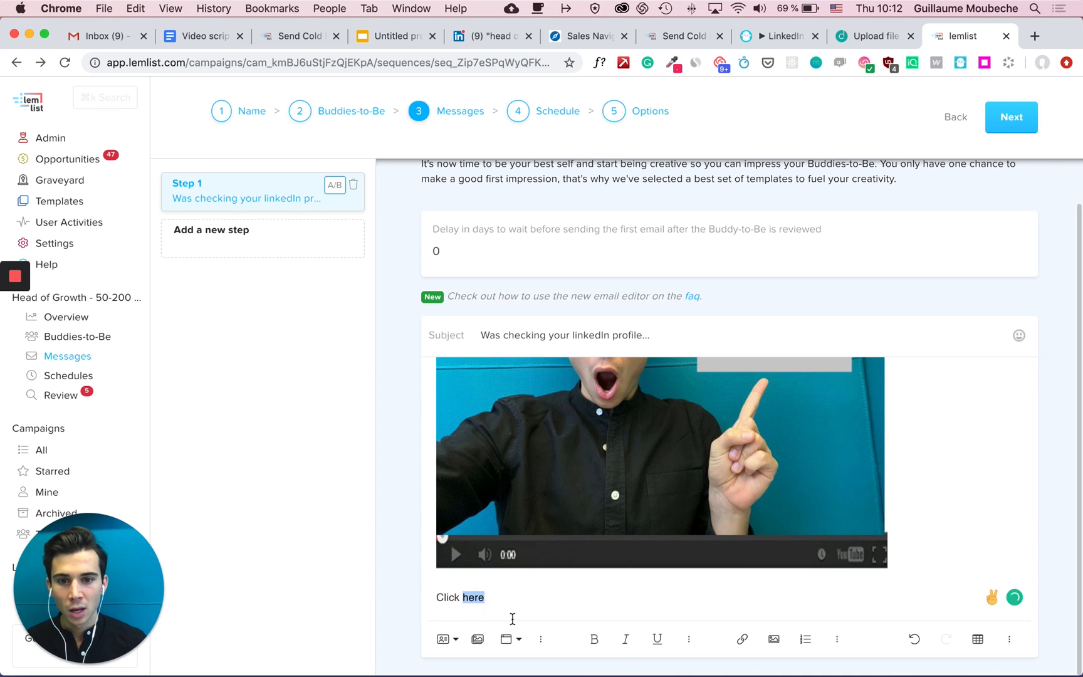
{"action": "left_click", "coordinate": [519, 642]}
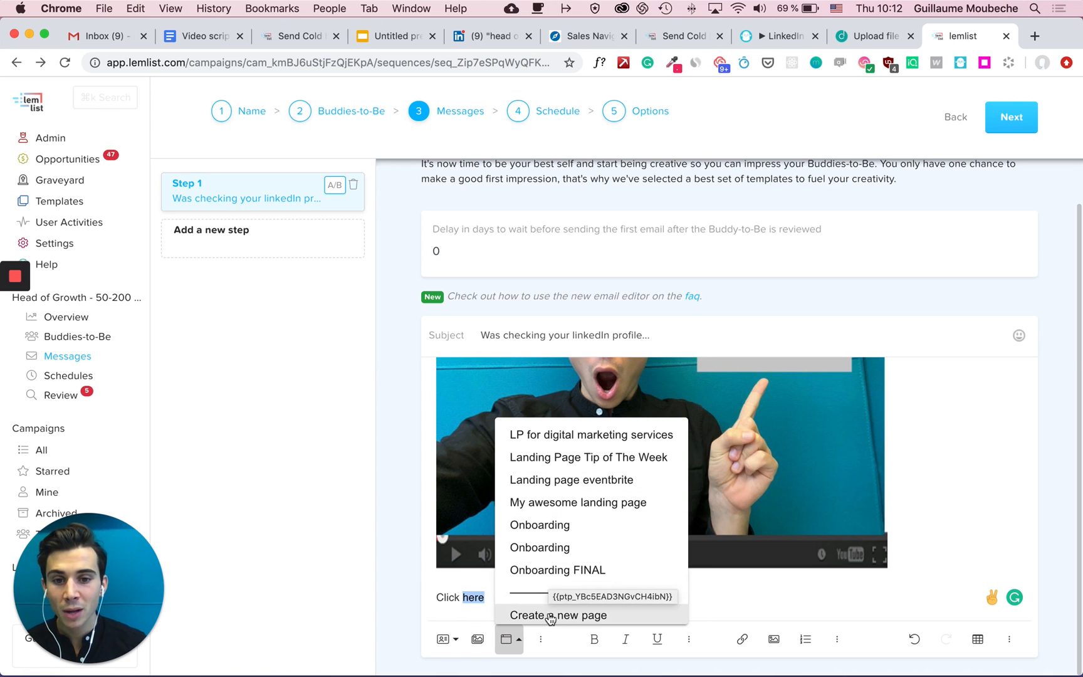
{"action": "left_click", "coordinate": [550, 614]}
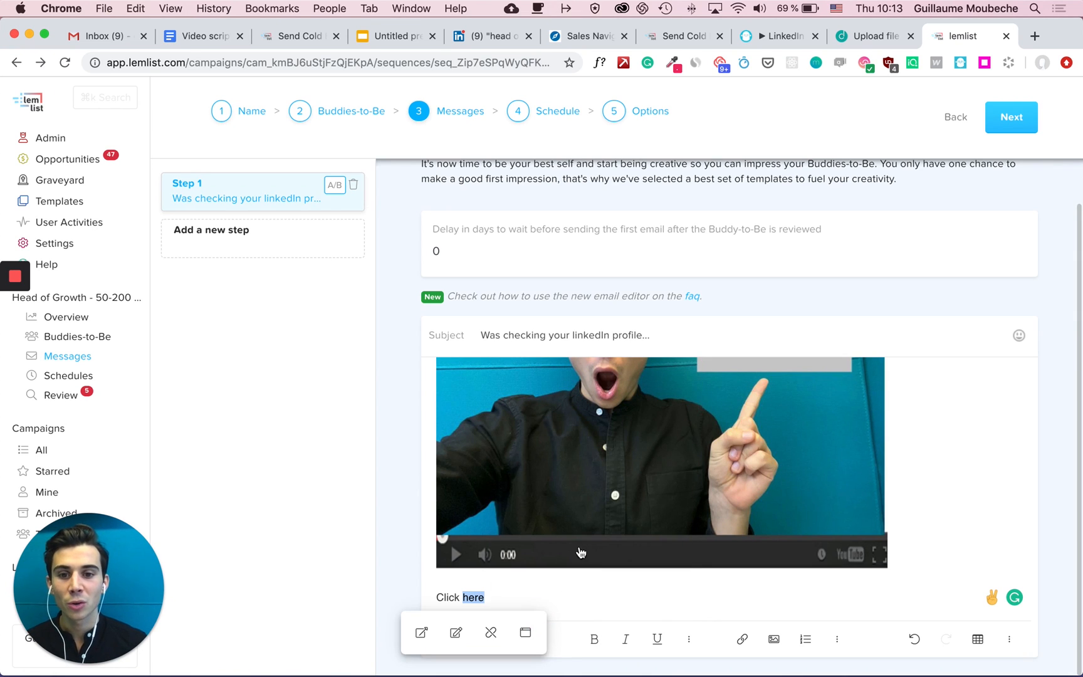
{"action": "left_click", "coordinate": [526, 632]}
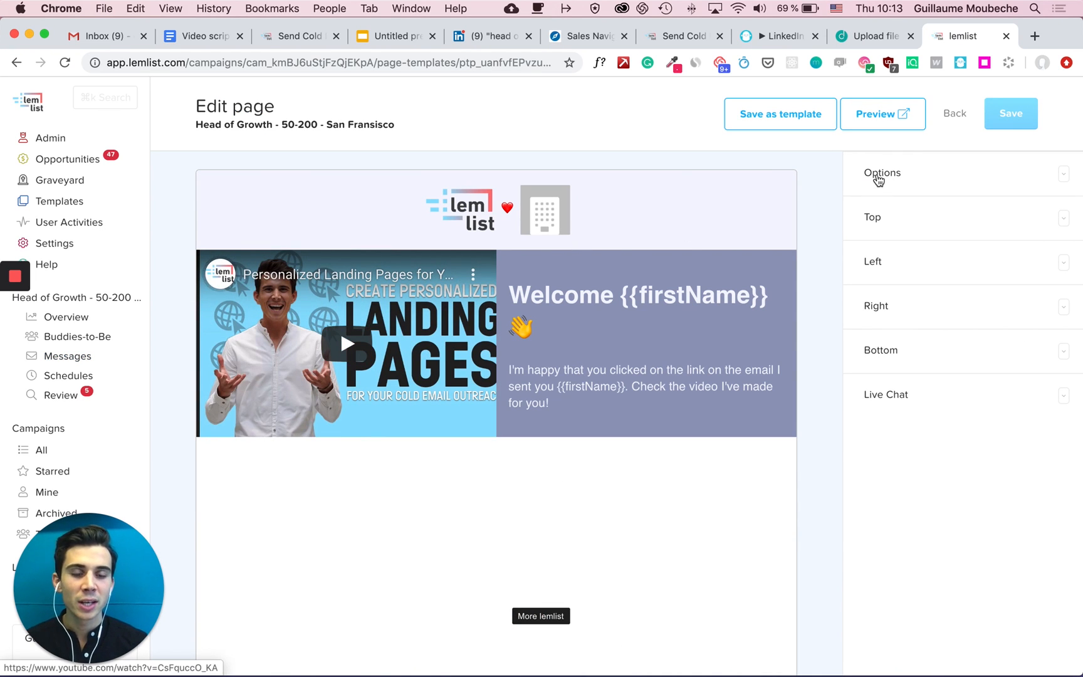
- Change the background color of the landing page's Top section to a very light blue
{"action": "left_click", "coordinate": [876, 214]}
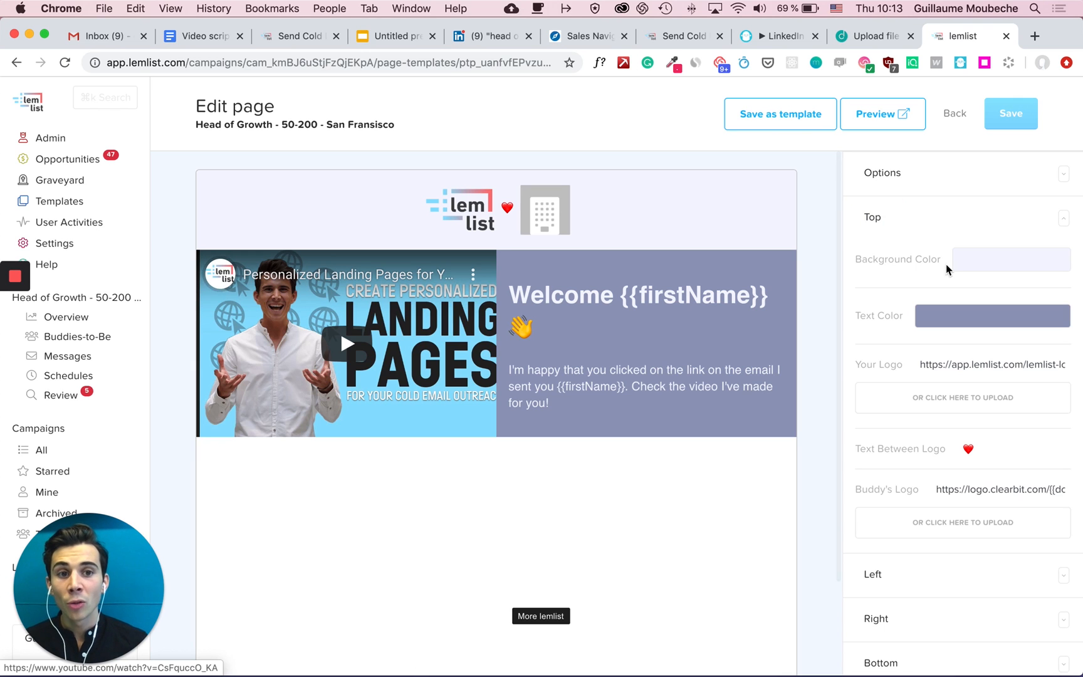
{"action": "left_click", "coordinate": [978, 269]}
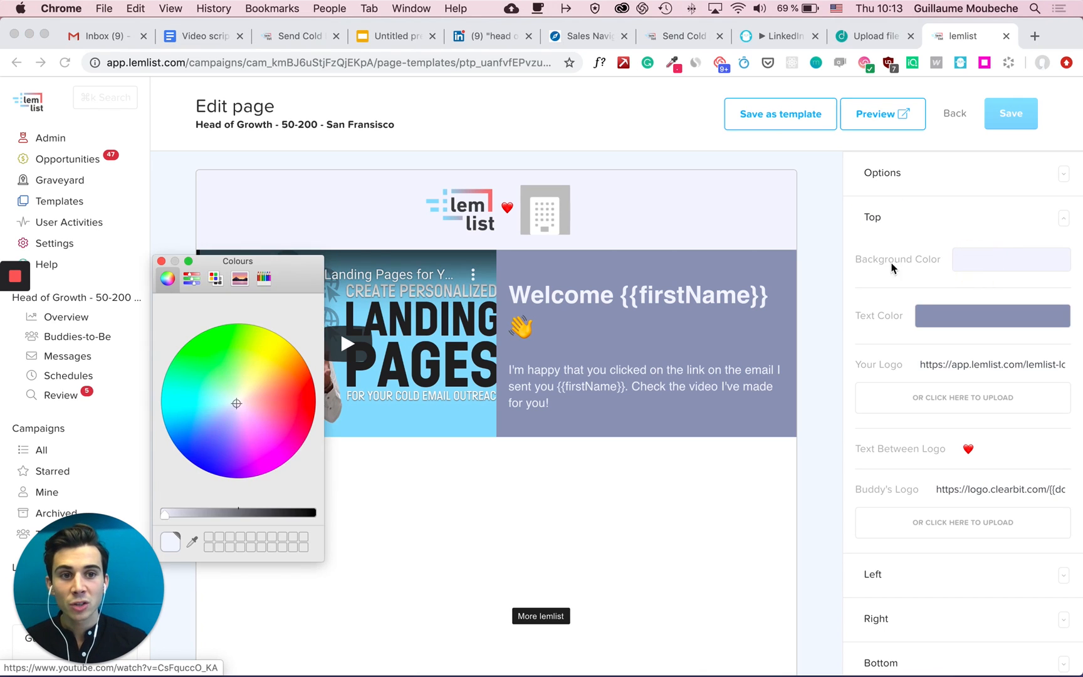
{"action": "left_click", "coordinate": [229, 400]}
{"action": "left_click_drag", "start_coordinate": [237, 401], "coordinate": [237, 403]}
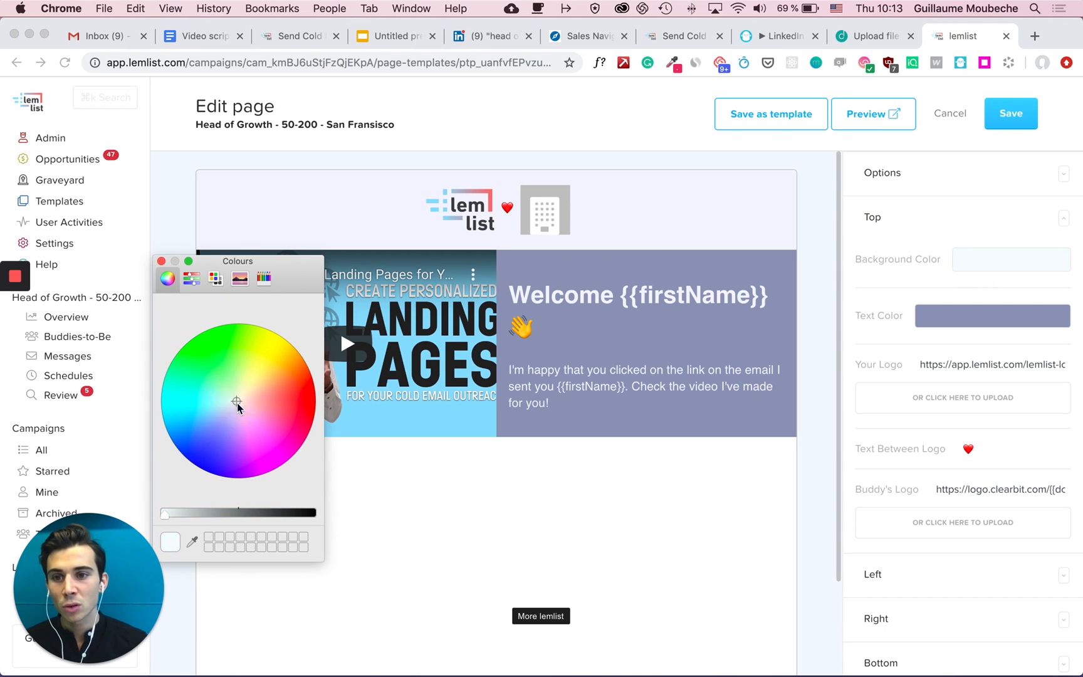
{"action": "left_click", "coordinate": [161, 260]}
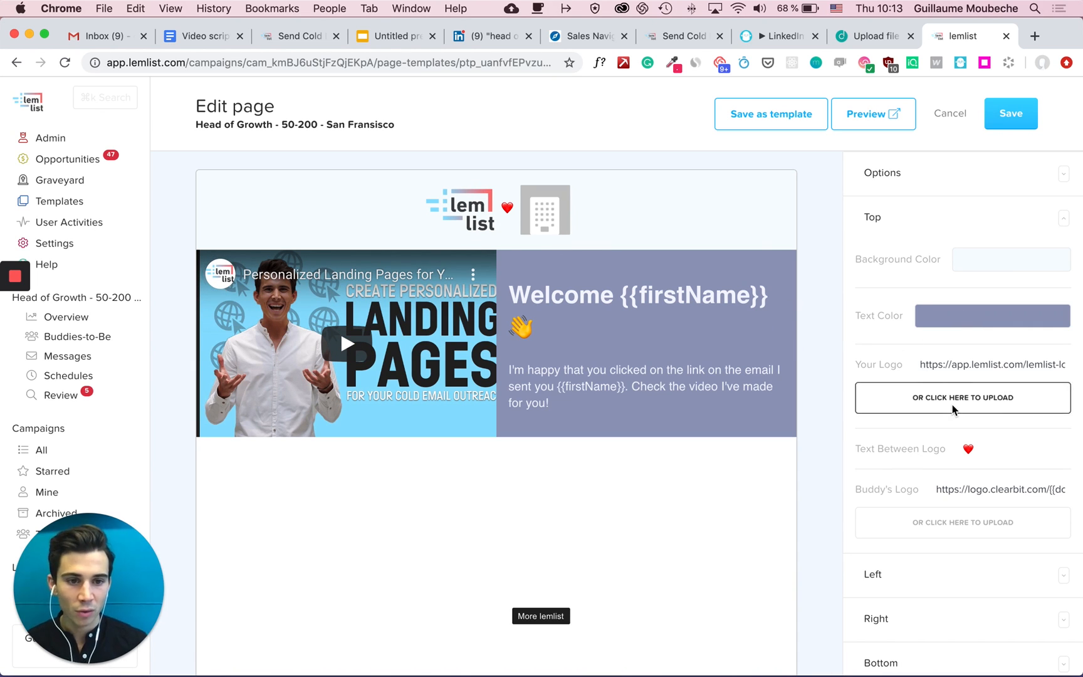
- Change the background color of the landing page's Right section to teal
{"action": "scroll", "coordinate": [954, 409], "scroll_direction": "down", "scroll_amount": 2}
{"action": "left_click", "coordinate": [919, 520]}
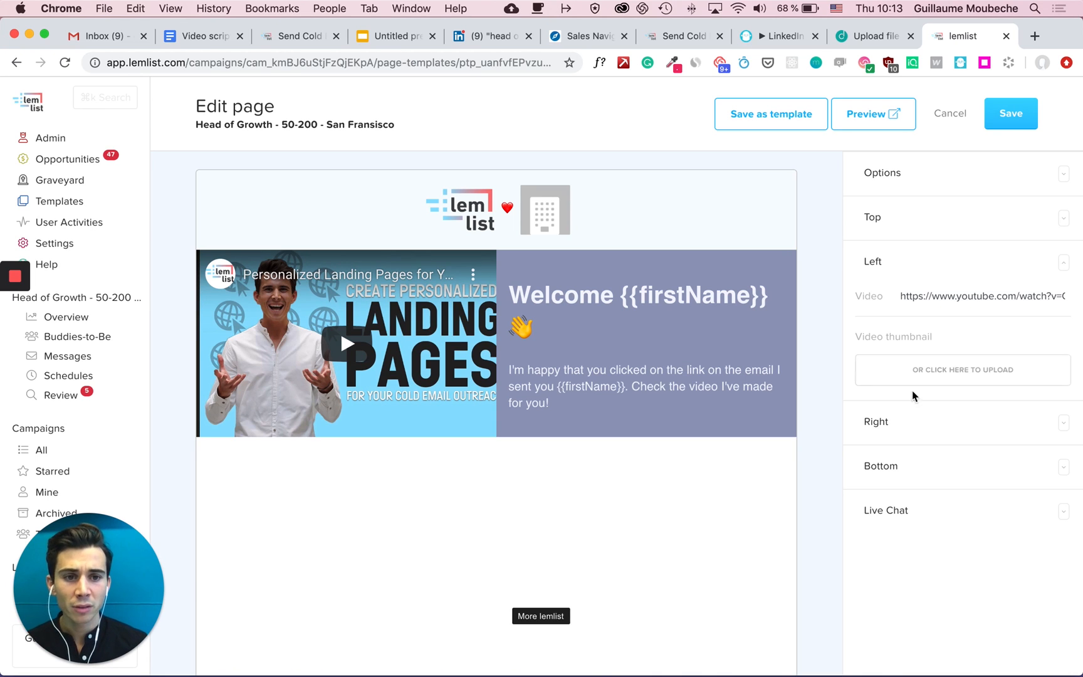
{"action": "left_click", "coordinate": [902, 427]}
{"action": "left_click", "coordinate": [966, 346]}
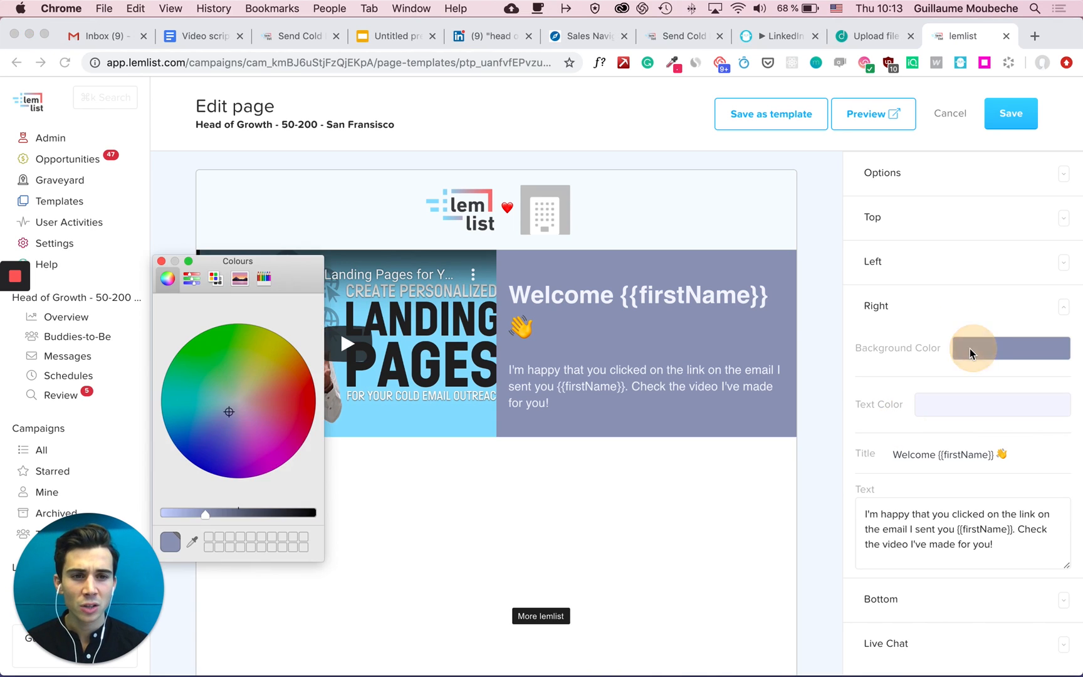
{"action": "left_click_drag", "start_coordinate": [227, 413], "coordinate": [236, 402]}
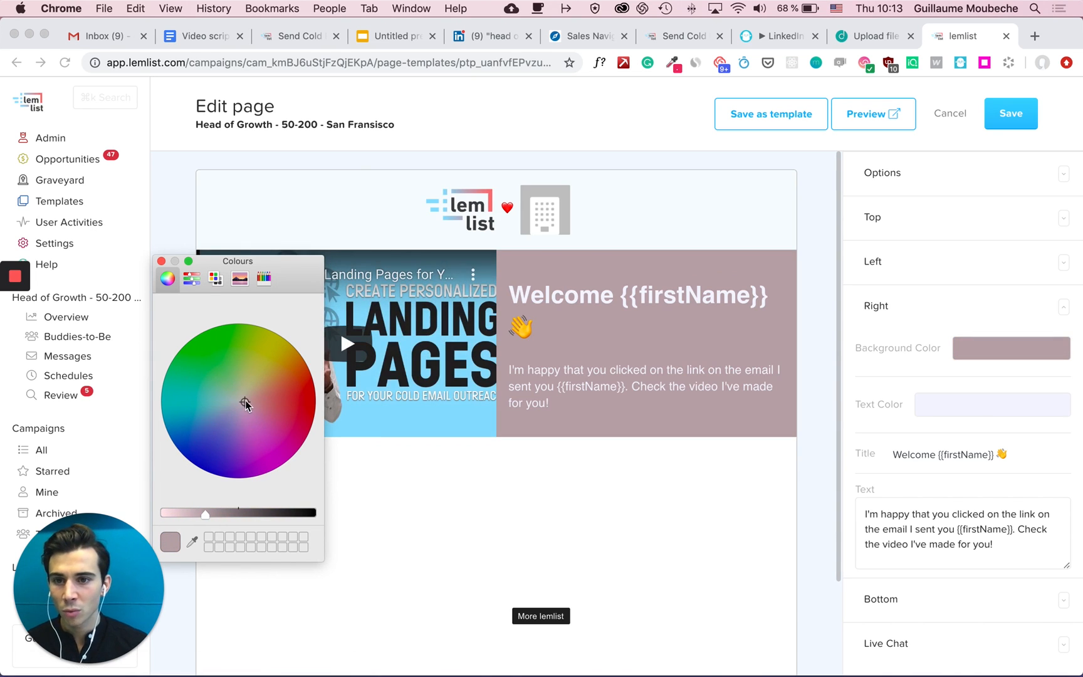
{"action": "left_click_drag", "start_coordinate": [232, 400], "coordinate": [213, 411]}
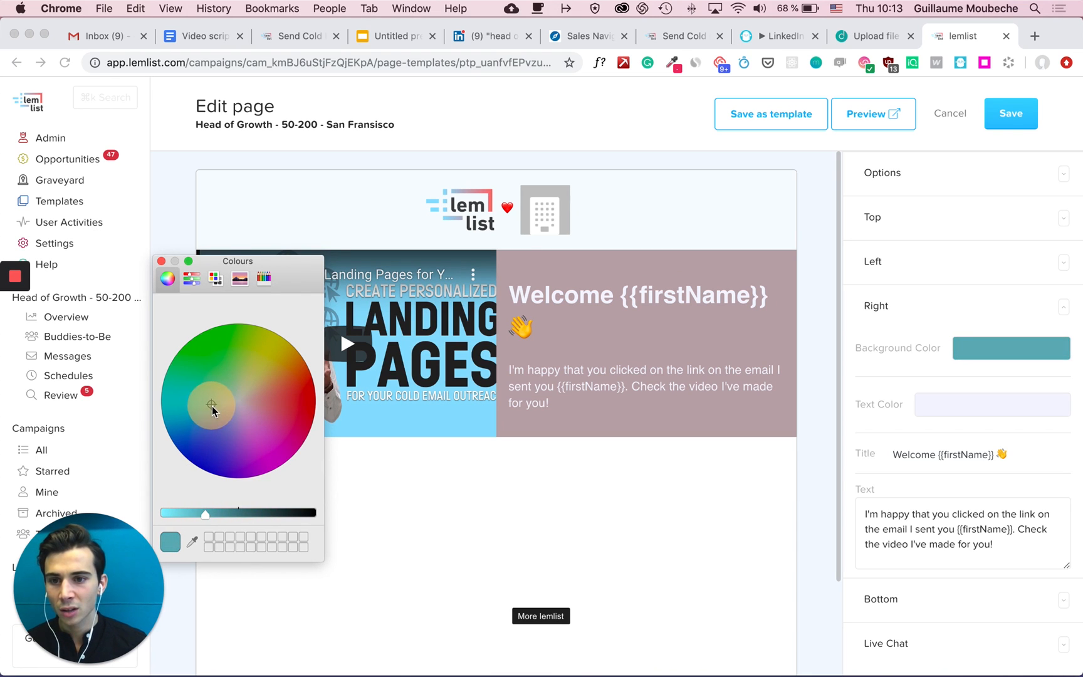
{"action": "left_click", "coordinate": [164, 264]}
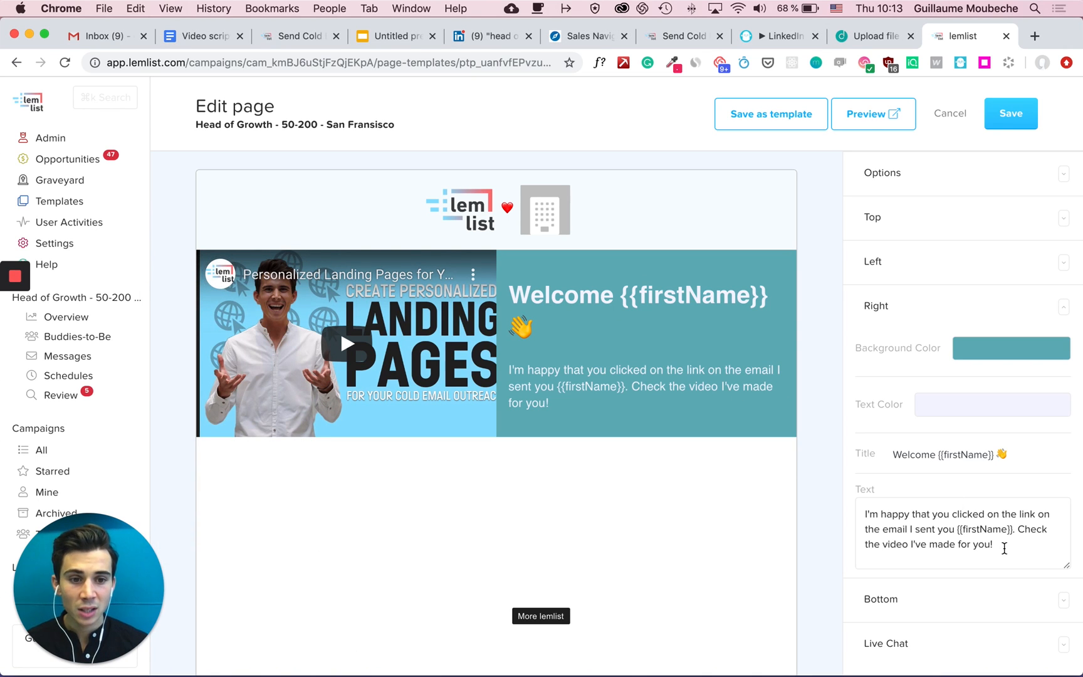
- Replace the Right section's text with "Awesome linkedin profile! Let's chat about growth"
{"action": "left_click_drag", "start_coordinate": [1005, 548], "coordinate": [860, 506]}
{"action": "key", "text": "BackSpace"}
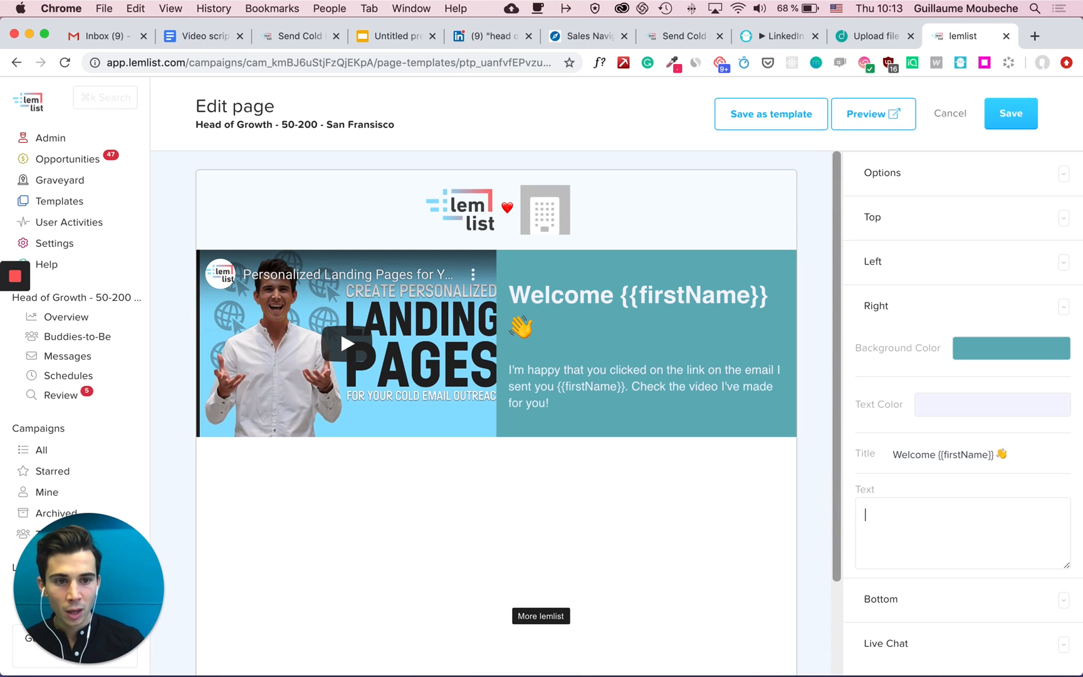
{"action": "type", "text": "Aweso"}
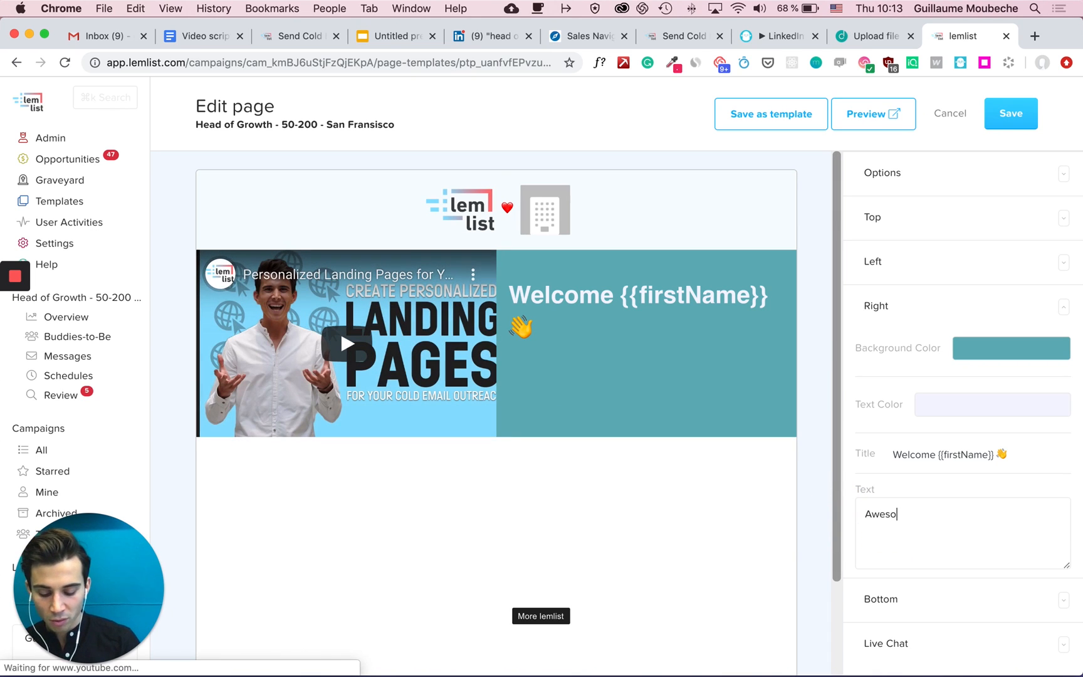
{"action": "type", "text": "me linkedin"}
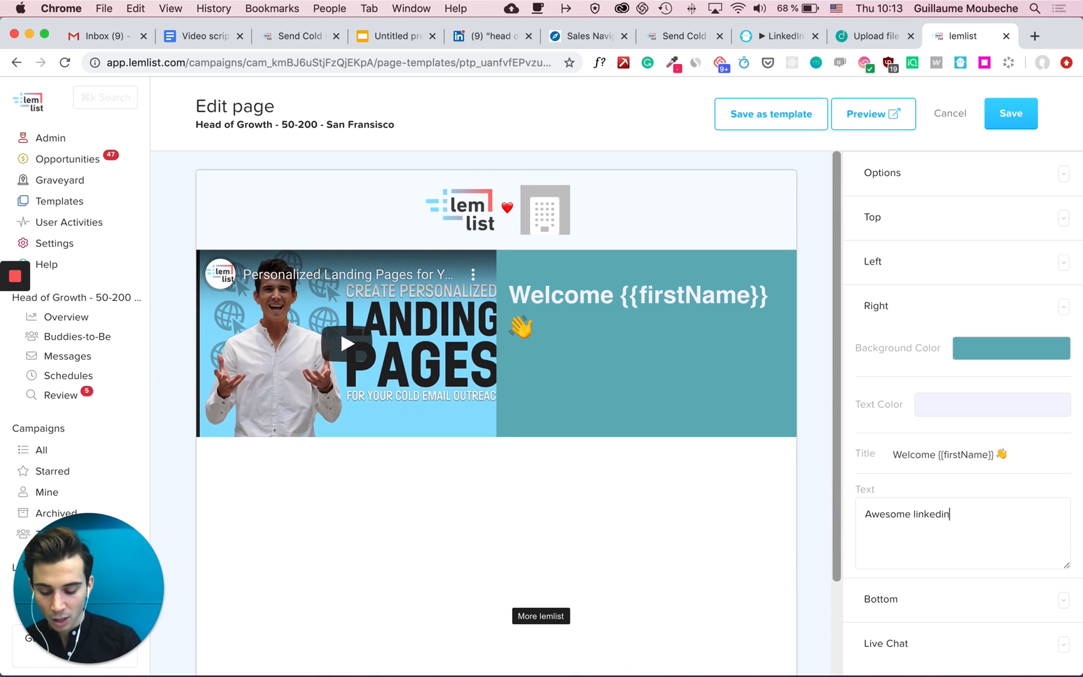
{"action": "type", "text": " profile! L"}
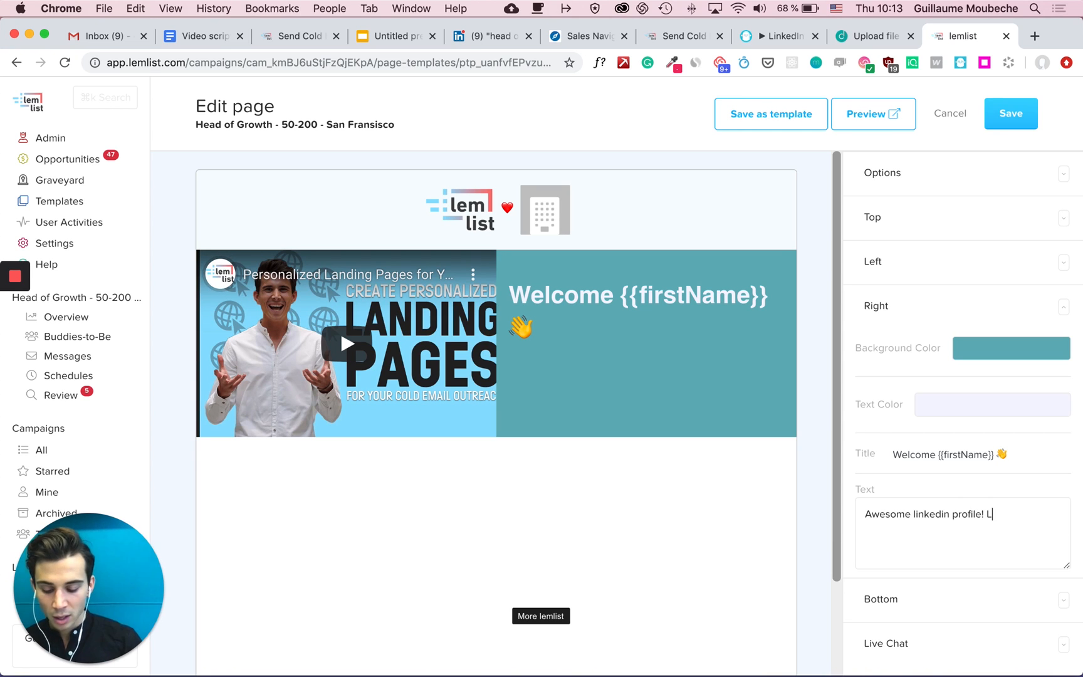
{"action": "type", "text": "et's chat about growth"}
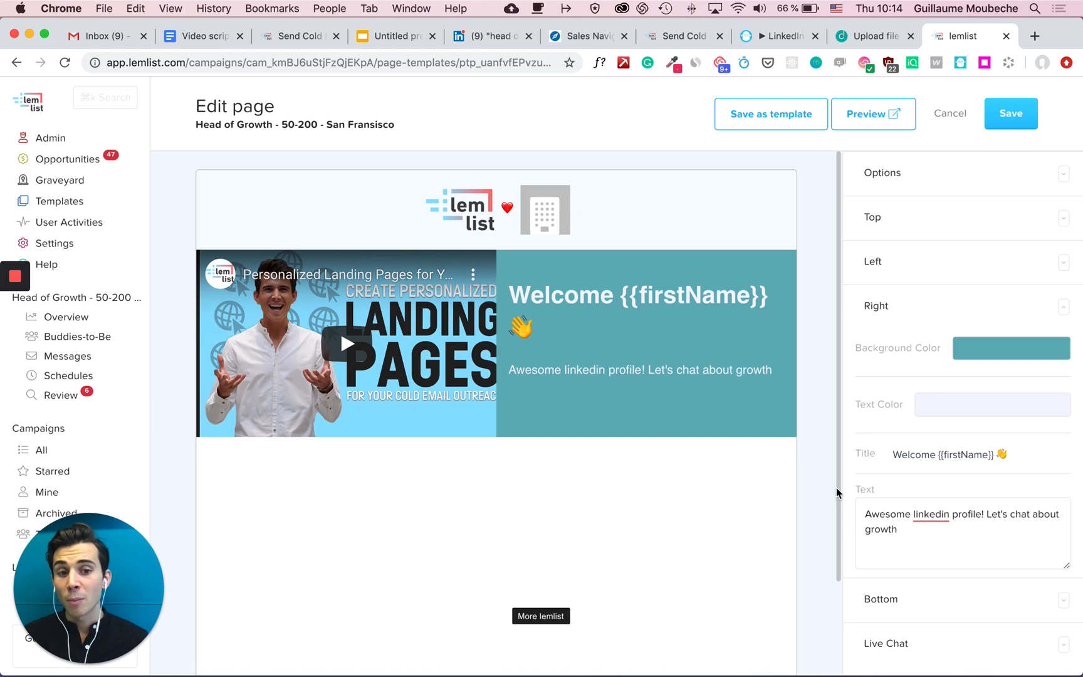
{"action": "left_click", "coordinate": [830, 523]}
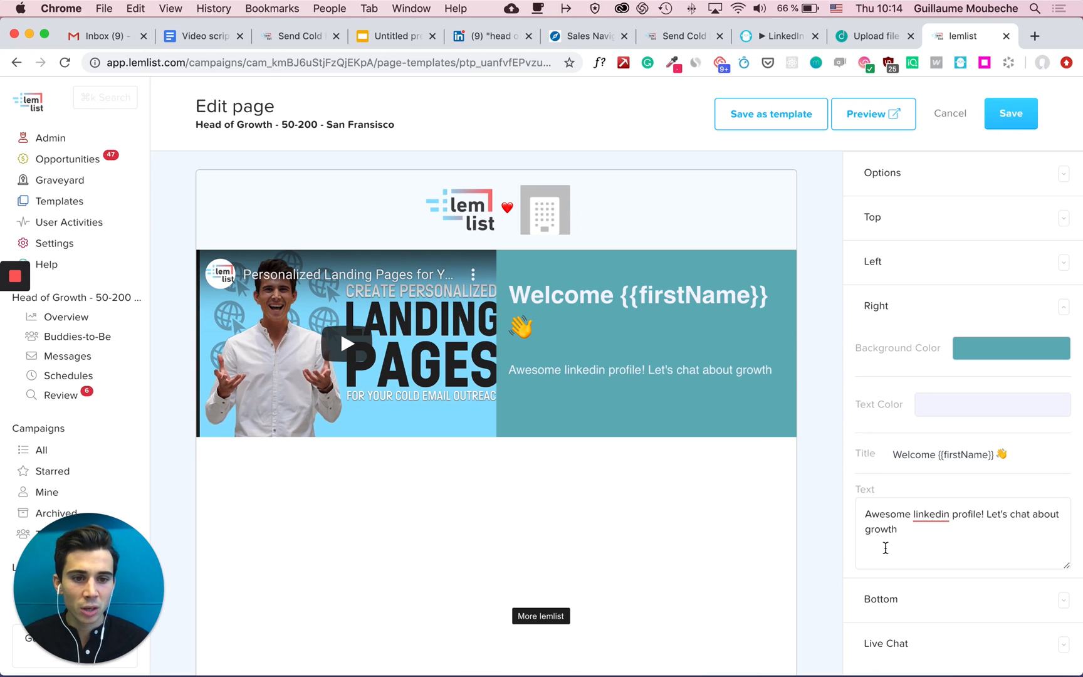
- Set the Bottom section's calendar URL to the Calendly booking link and save the landing page
{"action": "left_click", "coordinate": [881, 599]}
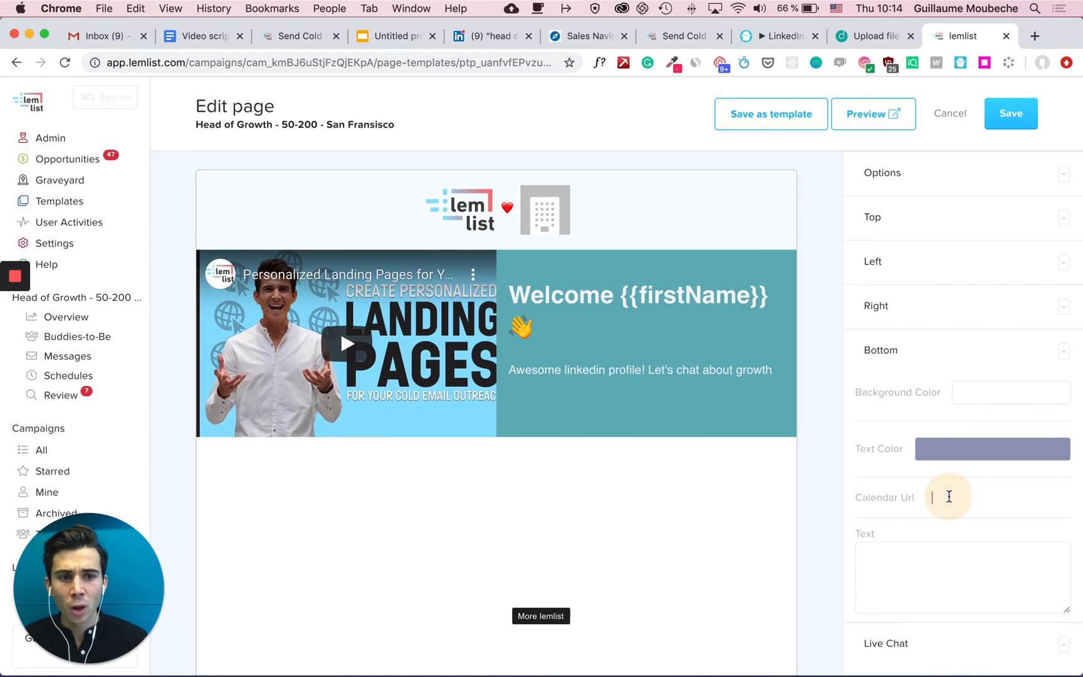
{"action": "left_click", "coordinate": [1032, 39]}
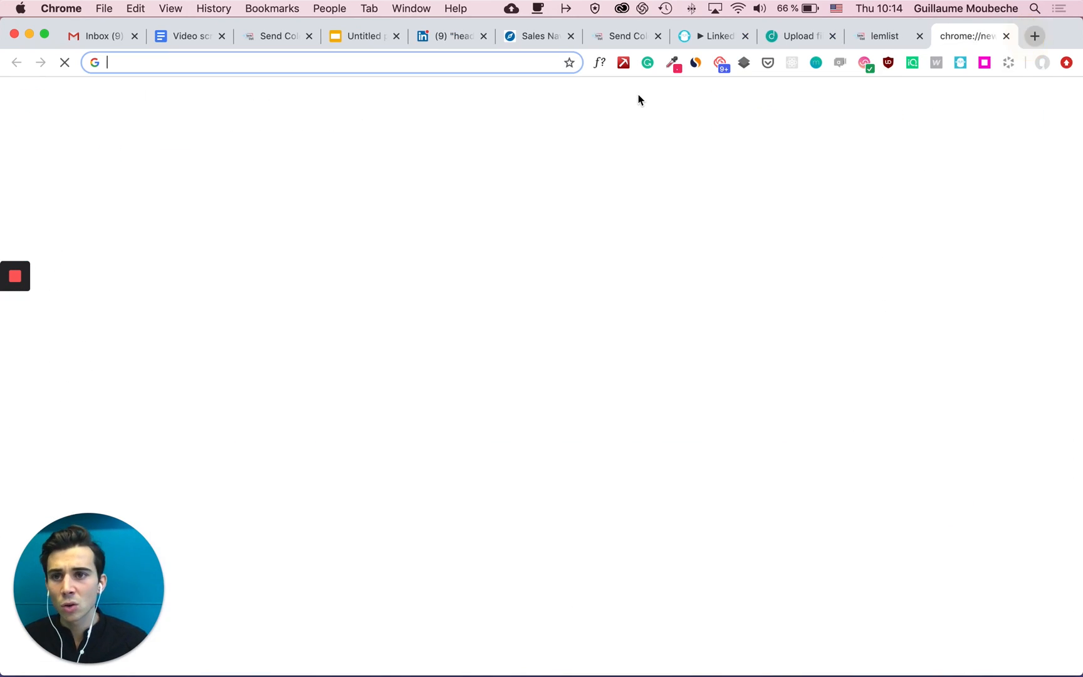
{"action": "type", "text": "cql"}
{"action": "key", "text": "BackSpace"}
{"action": "key", "text": "BackSpace"}
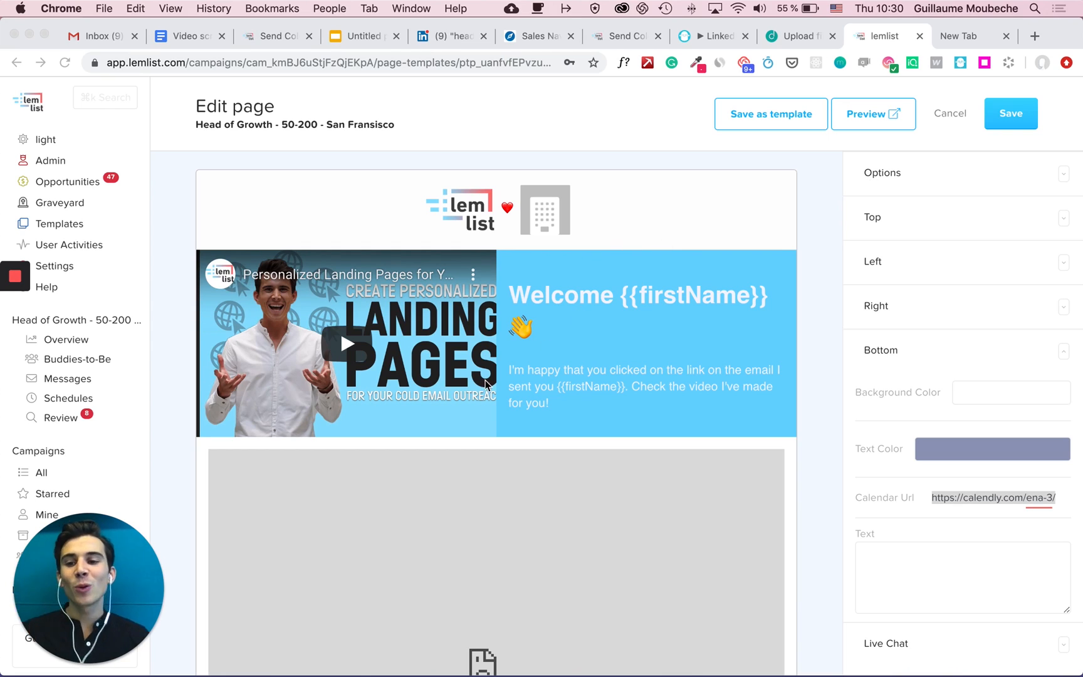
{"action": "left_click", "coordinate": [1017, 119]}
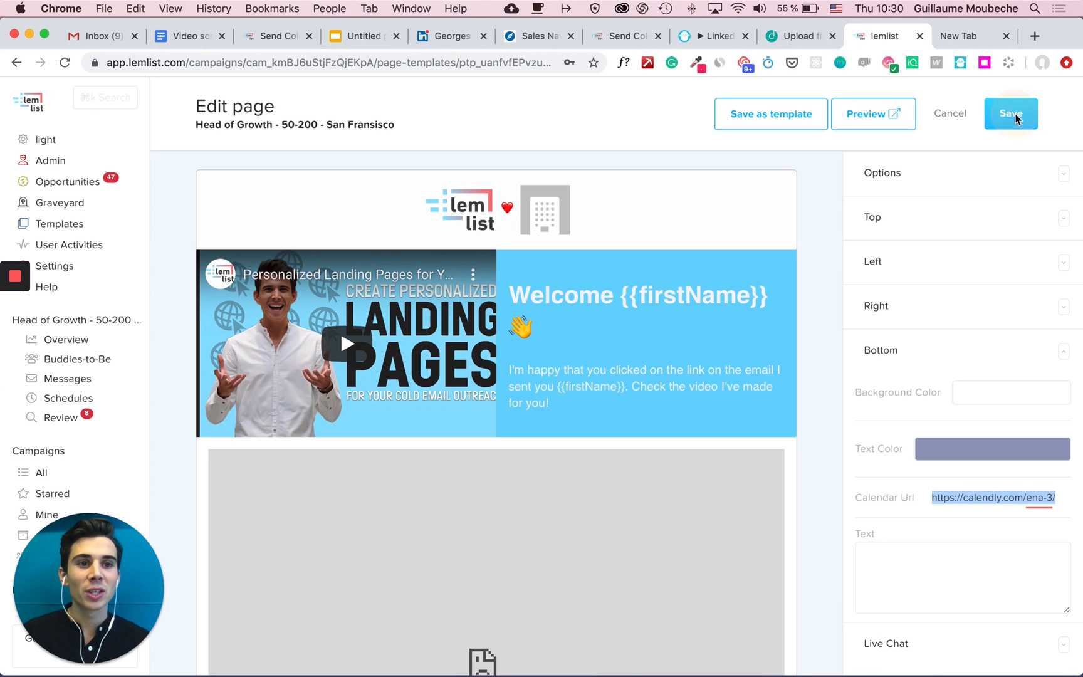
- Preview the landing page, check the Discovery Call booking calendar embedded below the video, and close the preview
{"action": "left_click", "coordinate": [875, 121]}
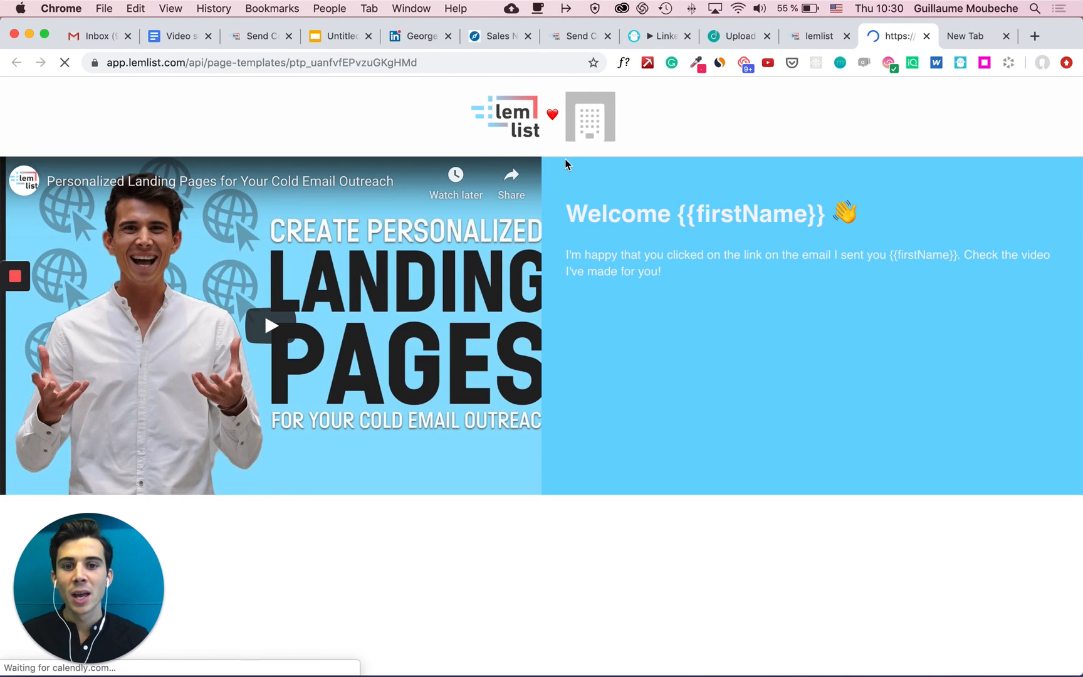
{"action": "scroll", "coordinate": [564, 158], "scroll_direction": "down", "scroll_amount": 6}
{"action": "left_click", "coordinate": [348, 415]}
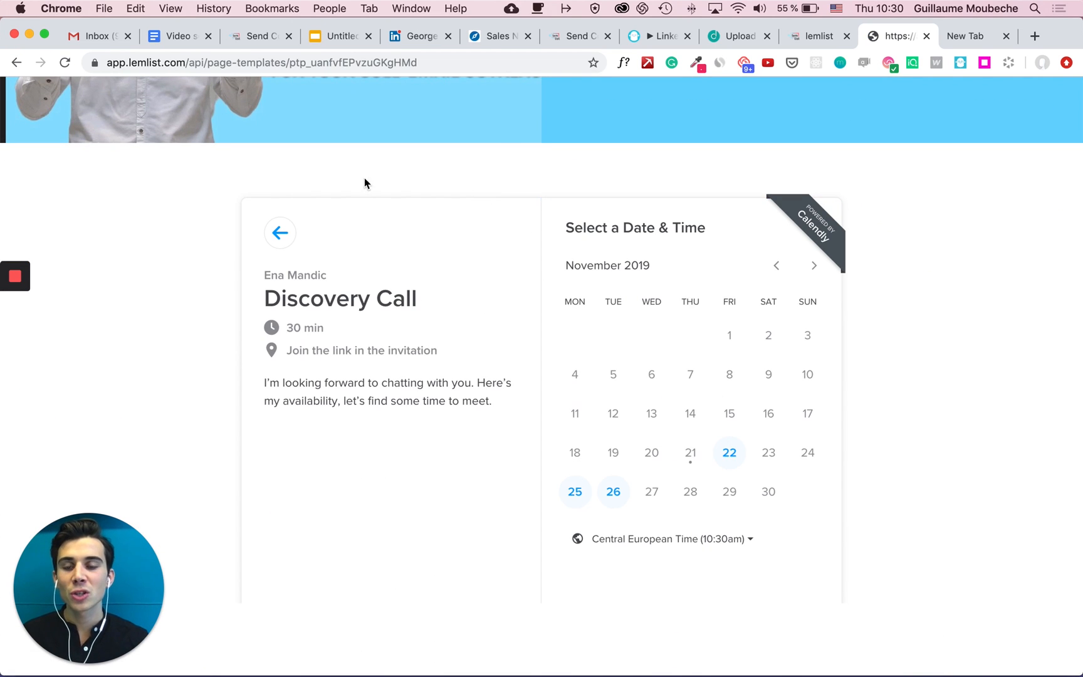
{"action": "scroll", "coordinate": [545, 331], "scroll_direction": "down", "scroll_amount": 1}
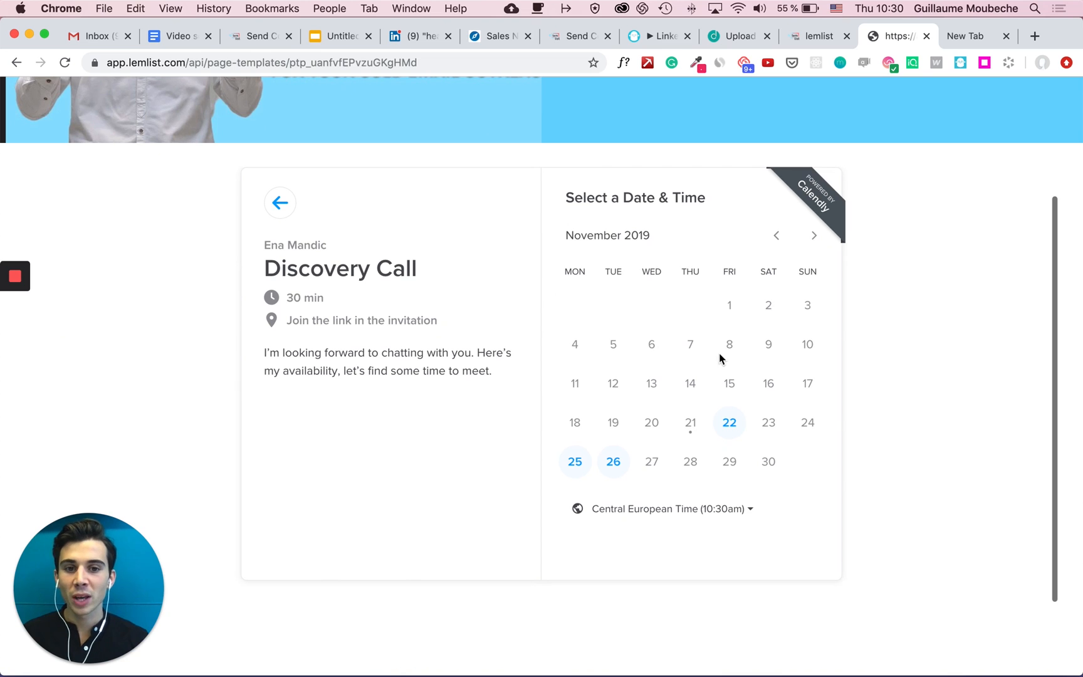
{"action": "scroll", "coordinate": [645, 388], "scroll_direction": "up", "scroll_amount": 10}
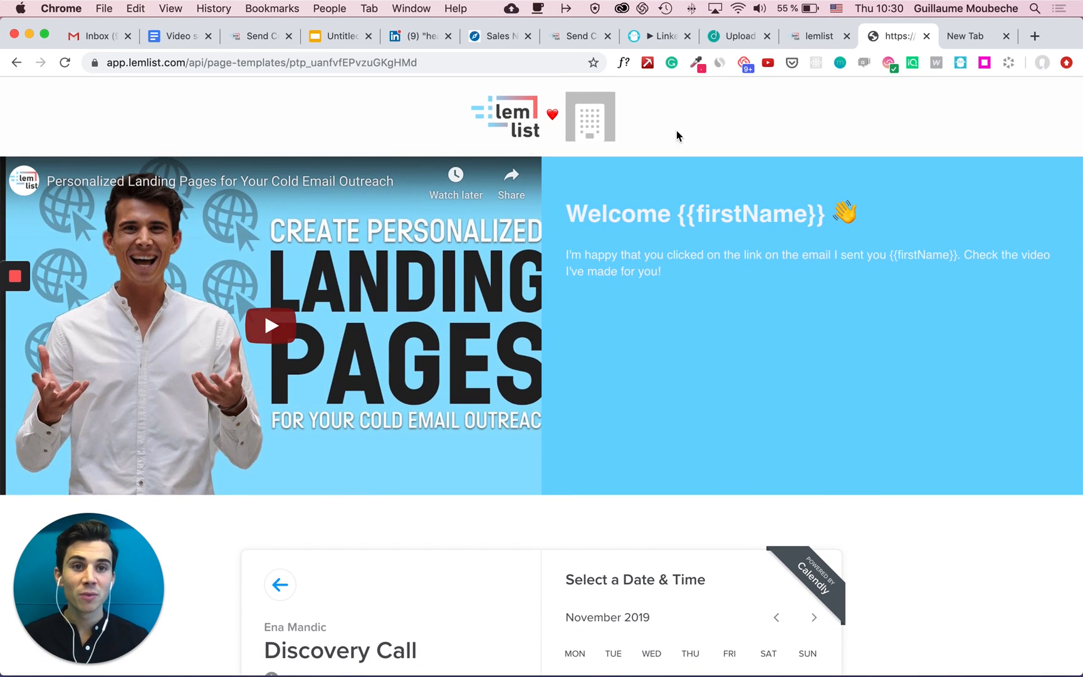
{"action": "left_click", "coordinate": [927, 37]}
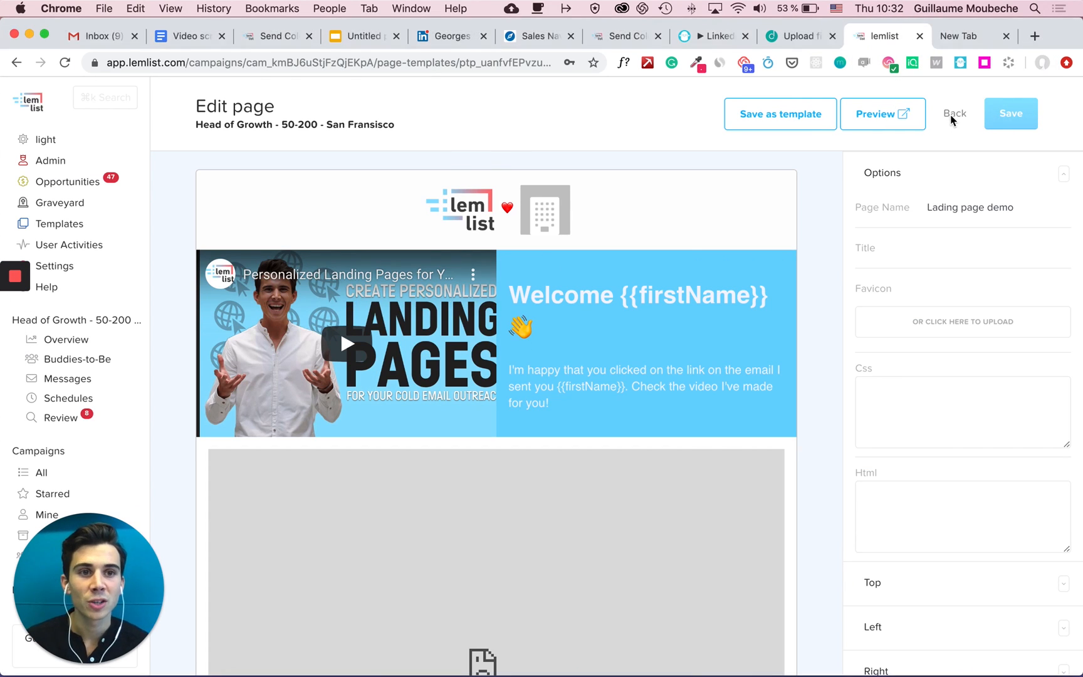
- Return to the step 1 email and link its personalized image to the page template "My awesome landing page"
{"action": "left_click", "coordinate": [959, 114]}
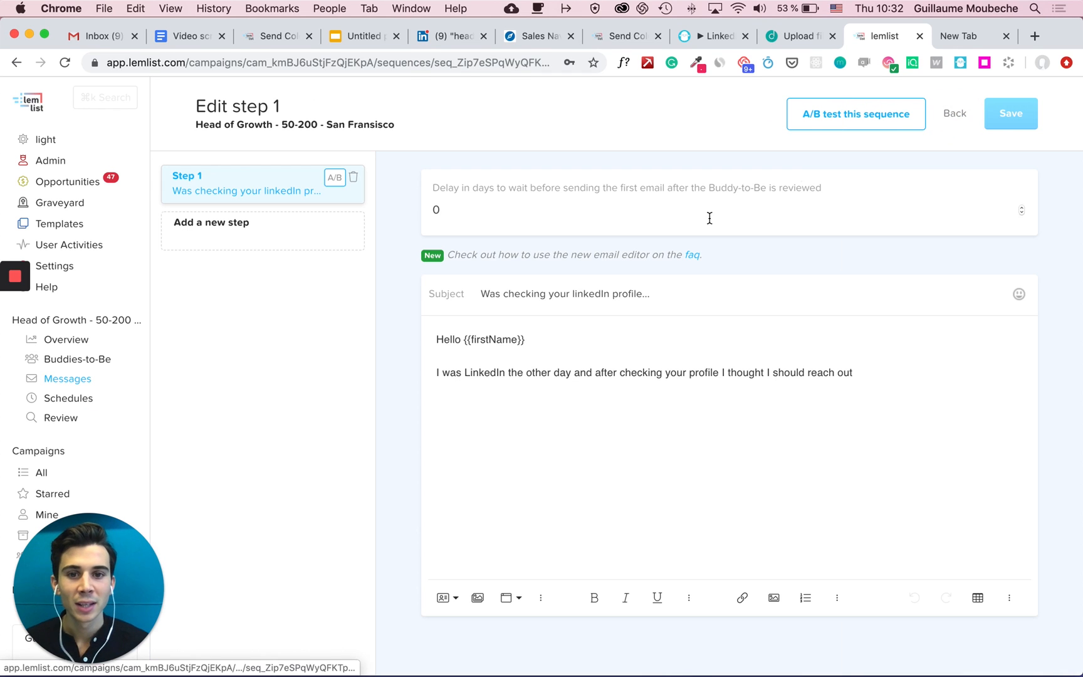
{"action": "scroll", "coordinate": [696, 322], "scroll_direction": "down", "scroll_amount": 5}
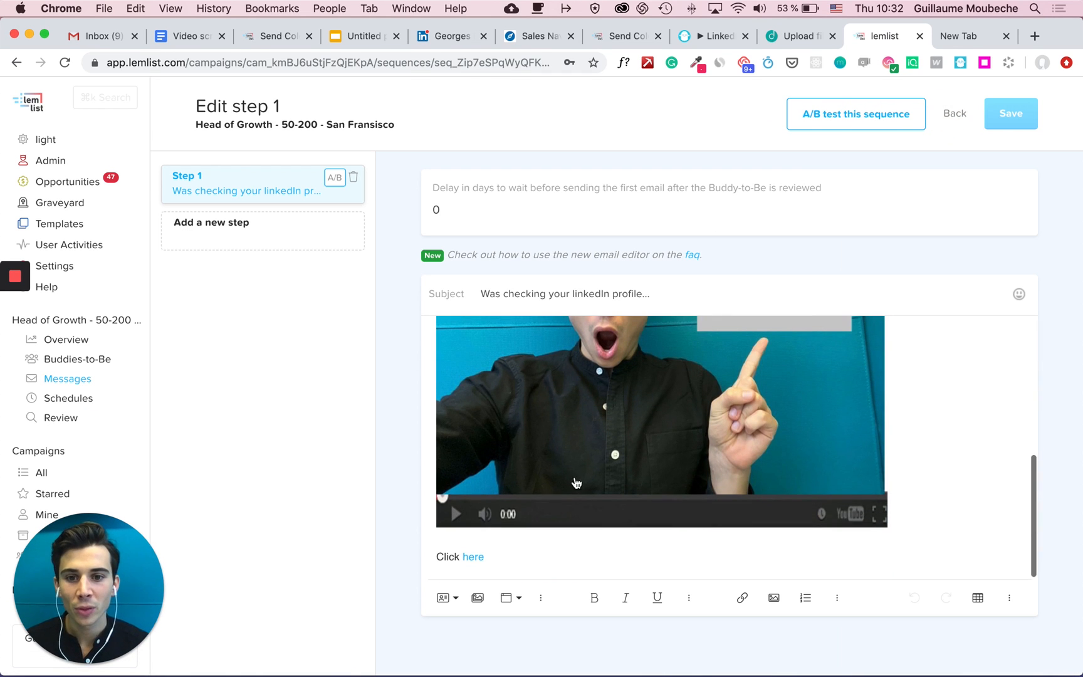
{"action": "left_click", "coordinate": [861, 453]}
{"action": "left_click", "coordinate": [542, 421]}
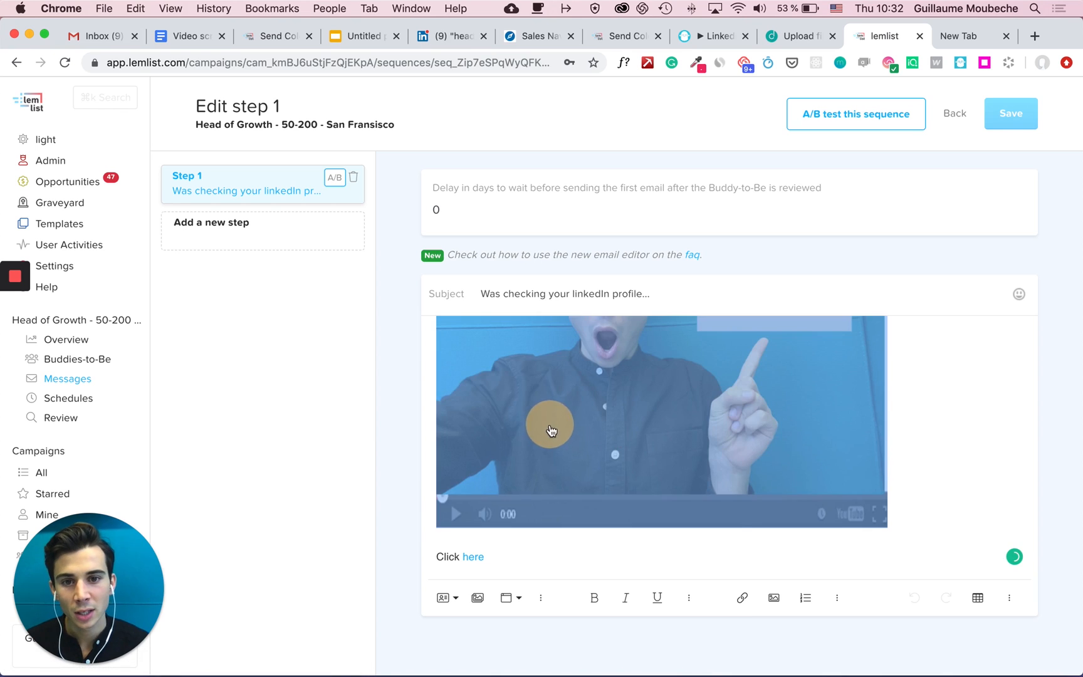
{"action": "left_click", "coordinate": [742, 597]}
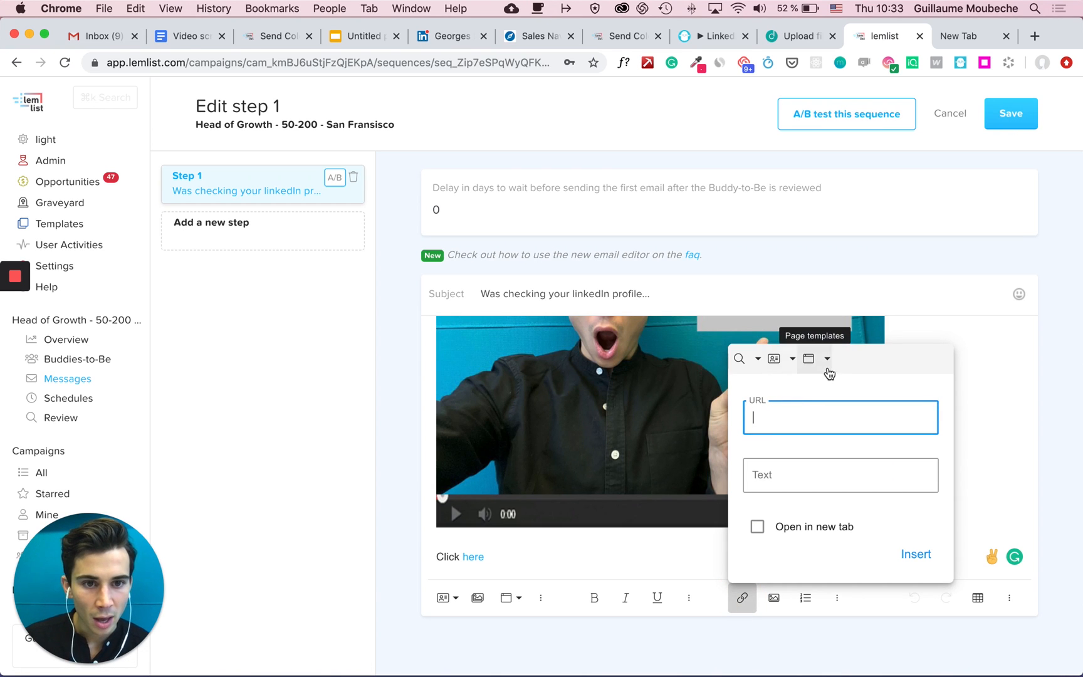
{"action": "left_click", "coordinate": [828, 363]}
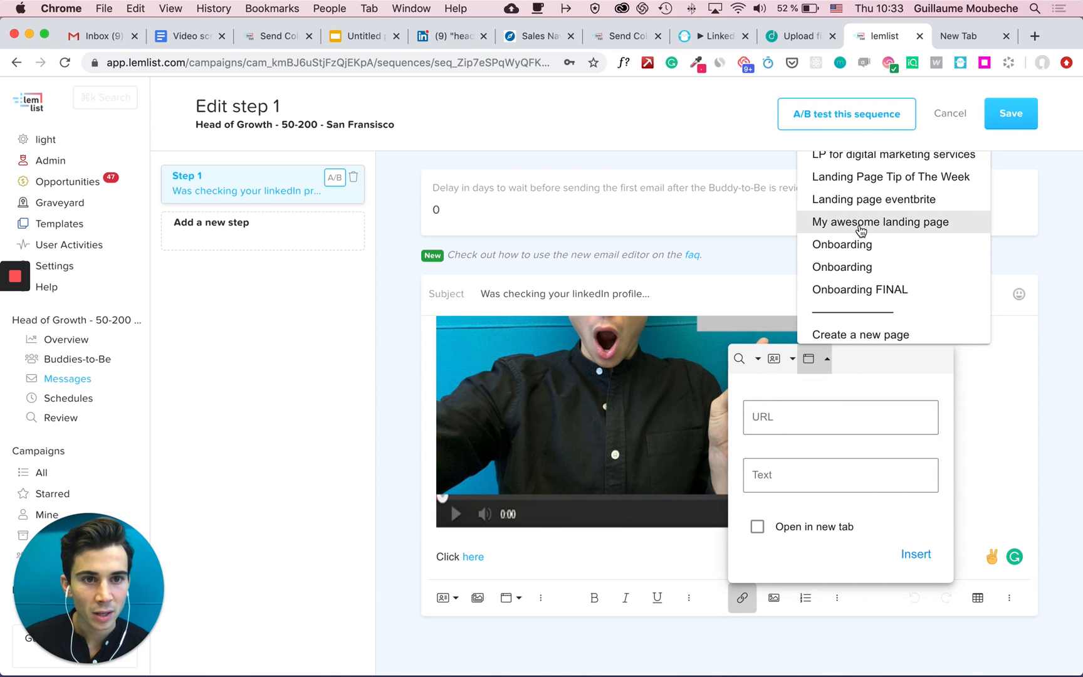
{"action": "left_click", "coordinate": [862, 223]}
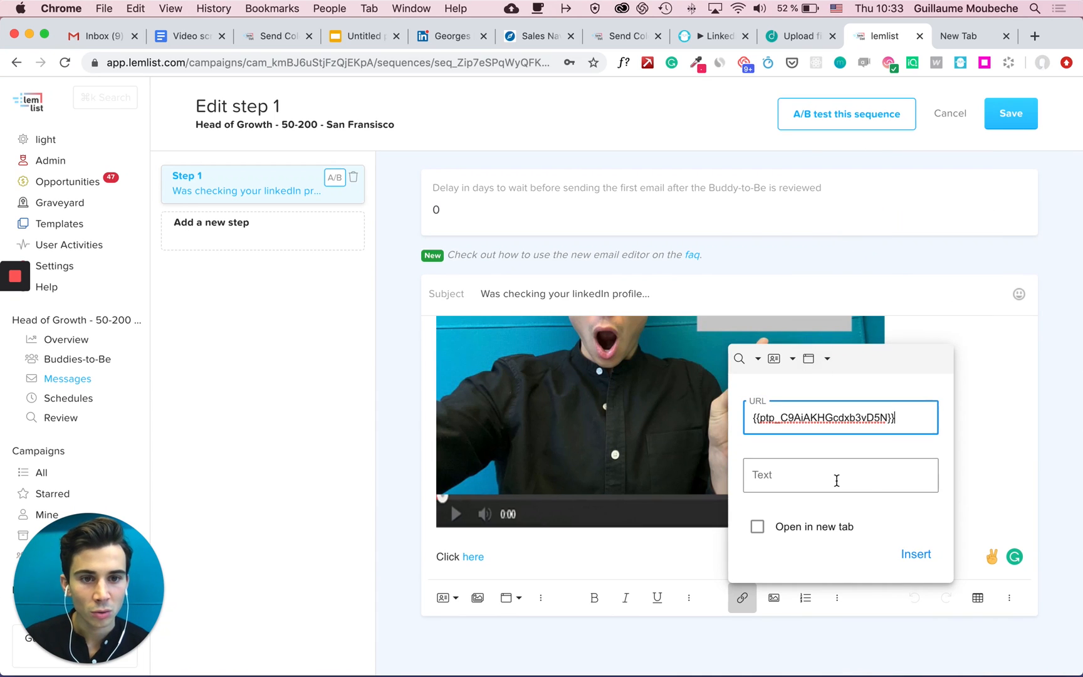
{"action": "left_click", "coordinate": [917, 554]}
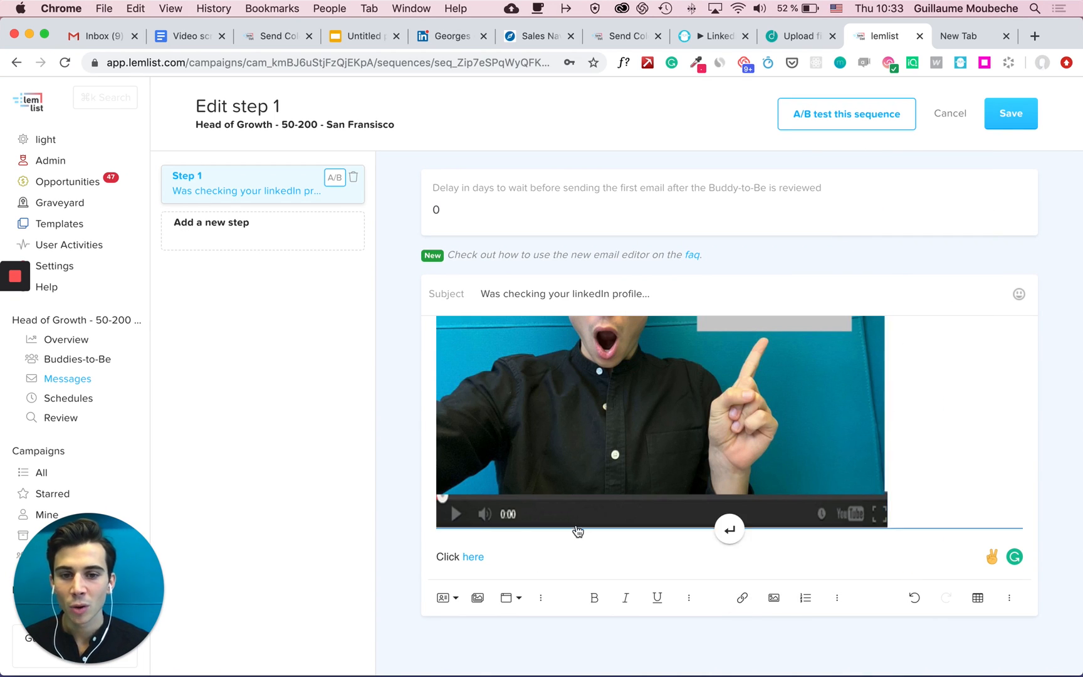
{"action": "scroll", "coordinate": [583, 488], "scroll_direction": "up", "scroll_amount": 3}
{"action": "scroll", "coordinate": [600, 435], "scroll_direction": "up", "scroll_amount": 2}
{"action": "scroll", "coordinate": [600, 435], "scroll_direction": "down", "scroll_amount": 3}
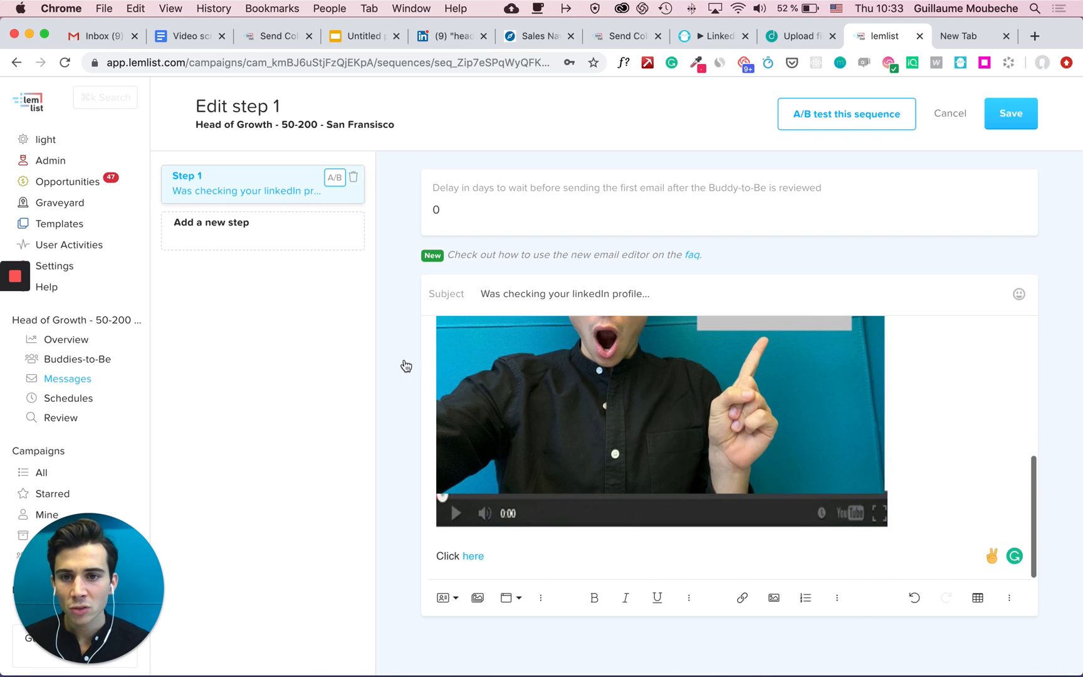
- Add a second sequence step as a blank email with the subject "Follow up" and the body "Hey"
{"action": "left_click", "coordinate": [232, 237]}
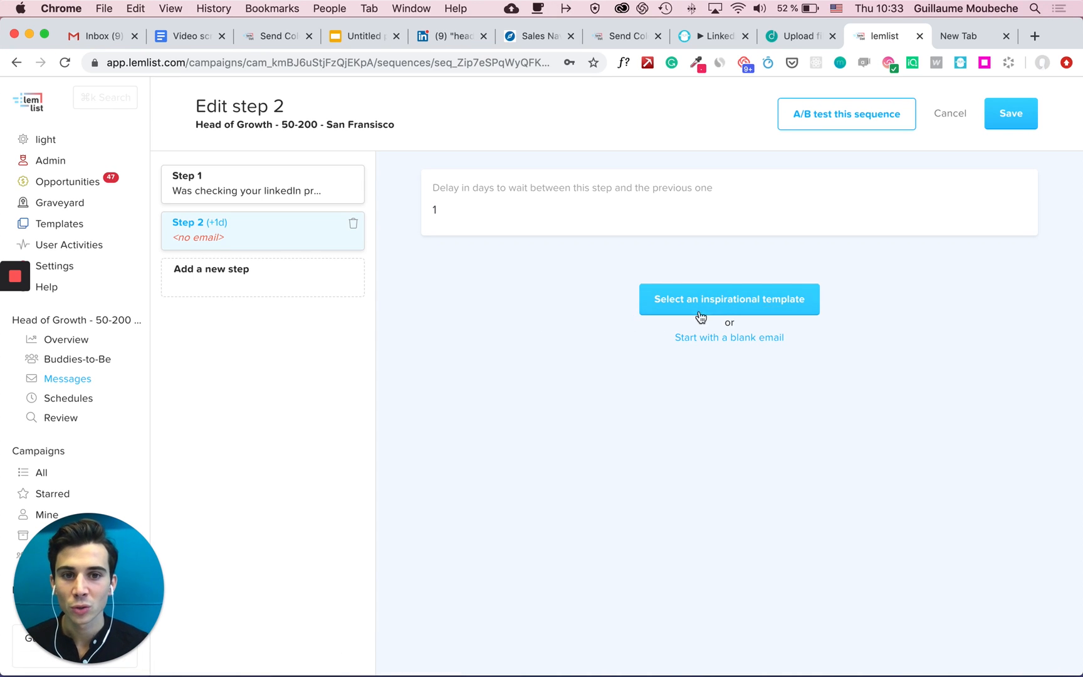
{"action": "left_click", "coordinate": [721, 338]}
{"action": "left_click", "coordinate": [513, 327]}
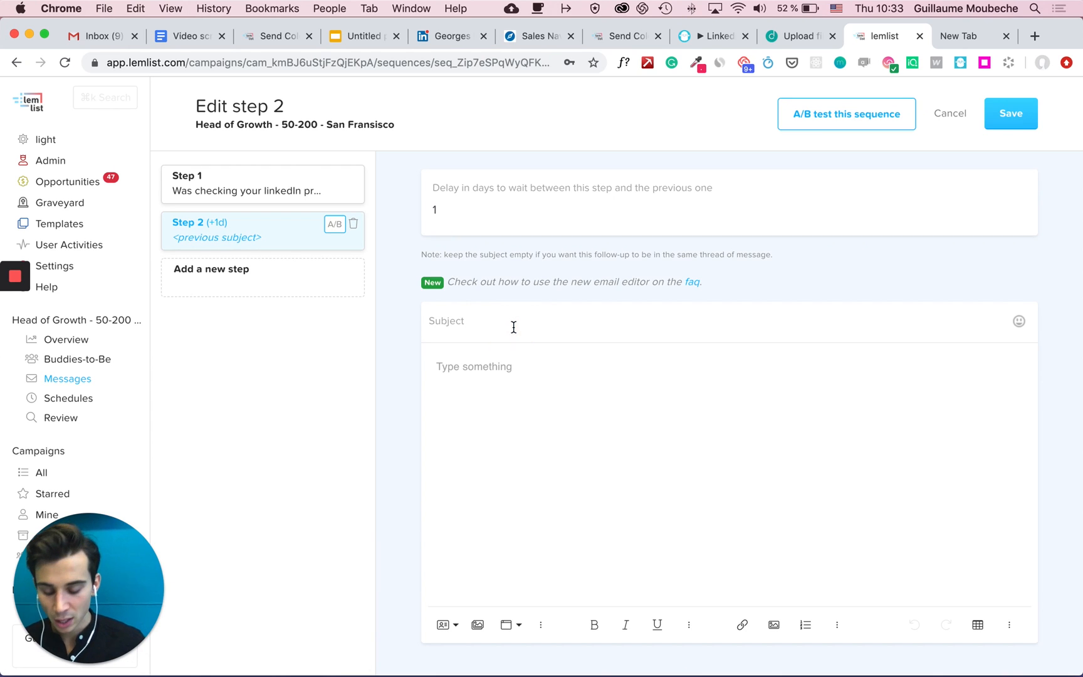
{"action": "type", "text": "Follow up"}
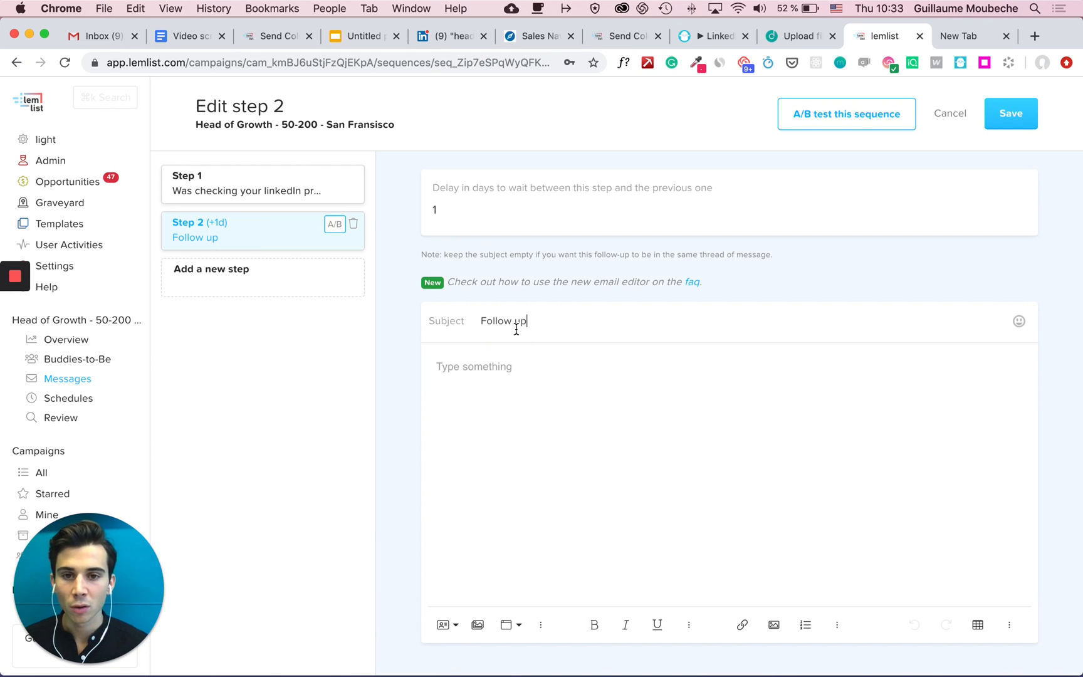
{"action": "left_click", "coordinate": [499, 373]}
{"action": "type", "text": "Hey"}
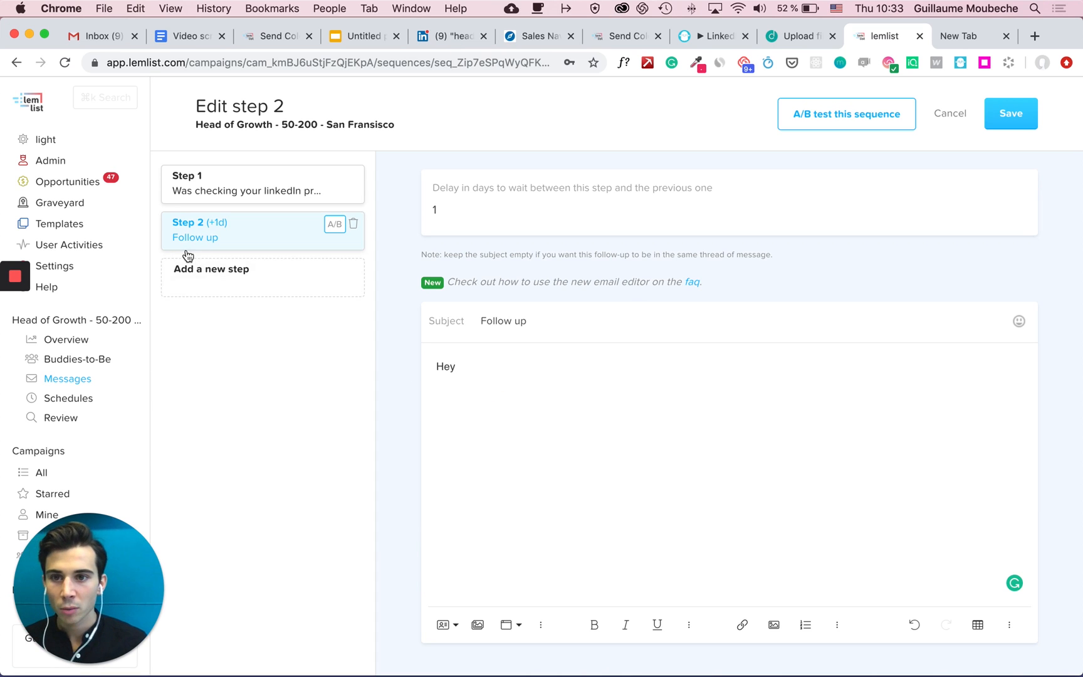
- Set the delay between step 2 and the previous step to 7 days
{"action": "left_click", "coordinate": [438, 210]}
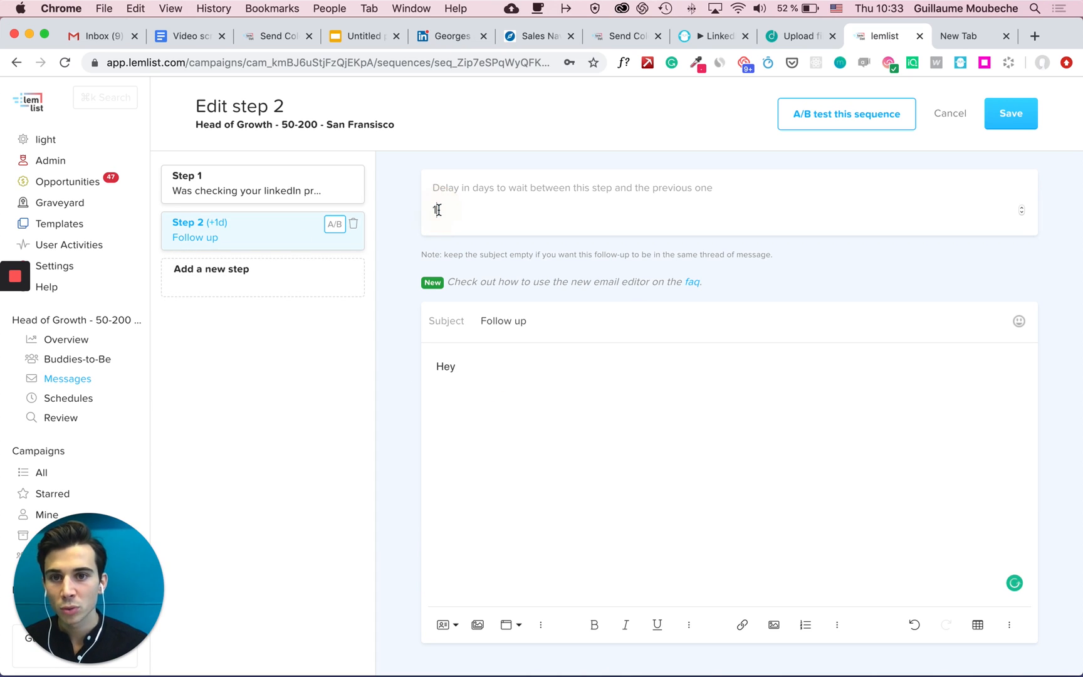
{"action": "left_click", "coordinate": [469, 208]}
{"action": "type", "text": "7"}
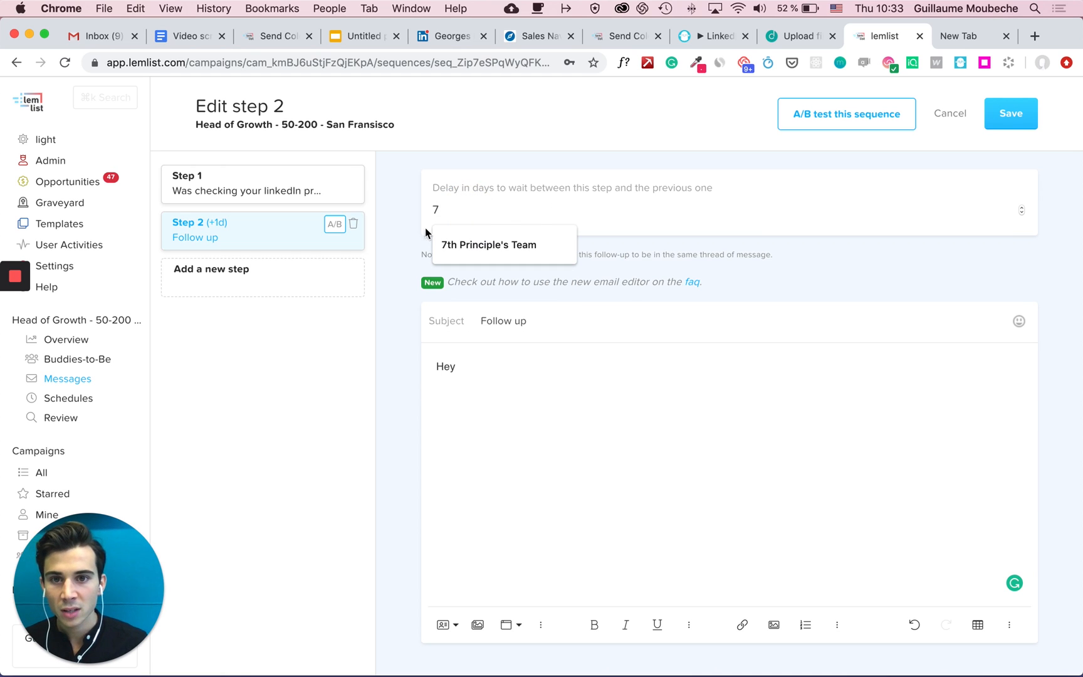
- Add a third sequence step and set its delay after the previous step to 6 days
{"action": "left_click", "coordinate": [282, 273]}
{"action": "left_click", "coordinate": [452, 207]}
{"action": "key", "text": "BackSpace"}
{"action": "type", "text": "0"}
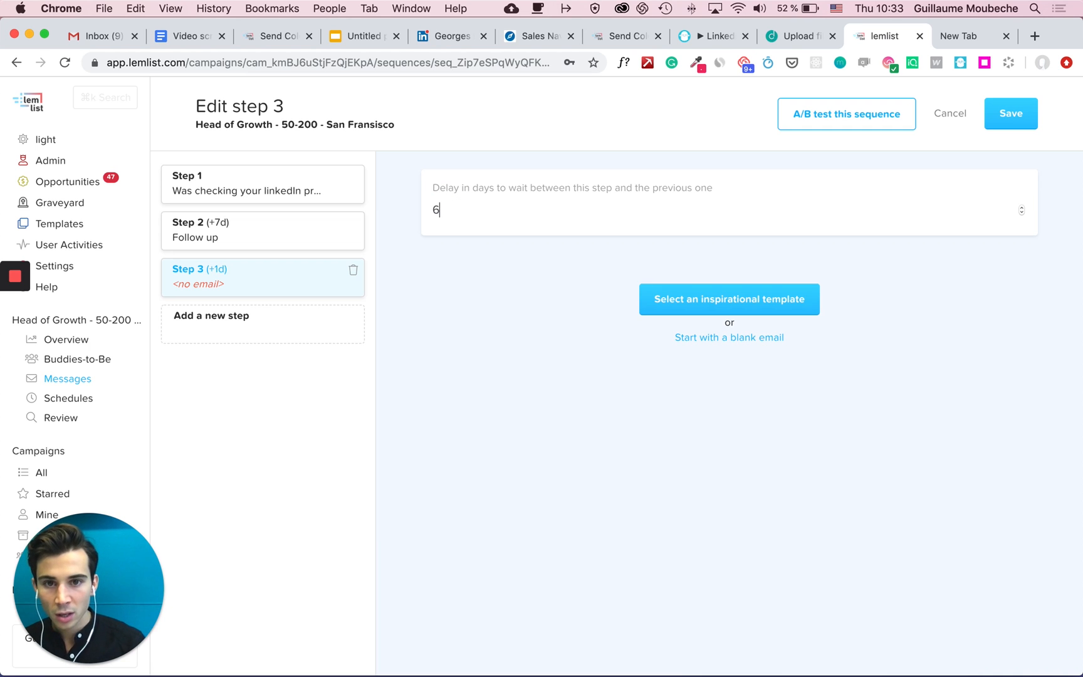
- Fill the step 3 email with the inspirational sales template "#14 Customer Acquisition"
{"action": "left_click", "coordinate": [747, 296]}
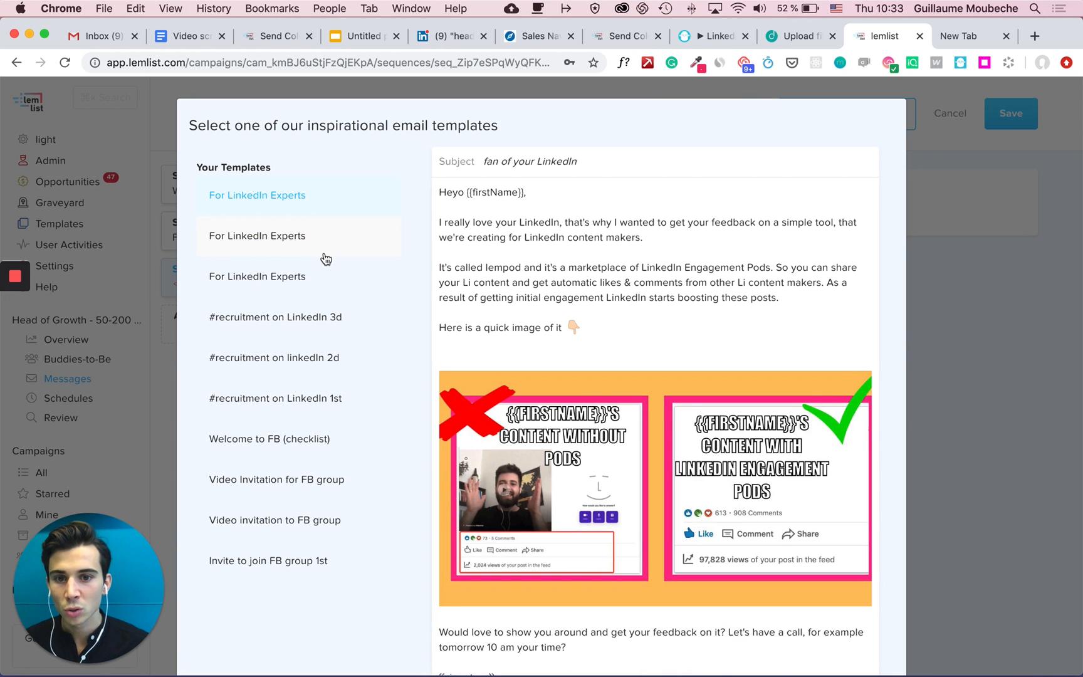
{"action": "scroll", "coordinate": [323, 256], "scroll_direction": "down", "scroll_amount": 15}
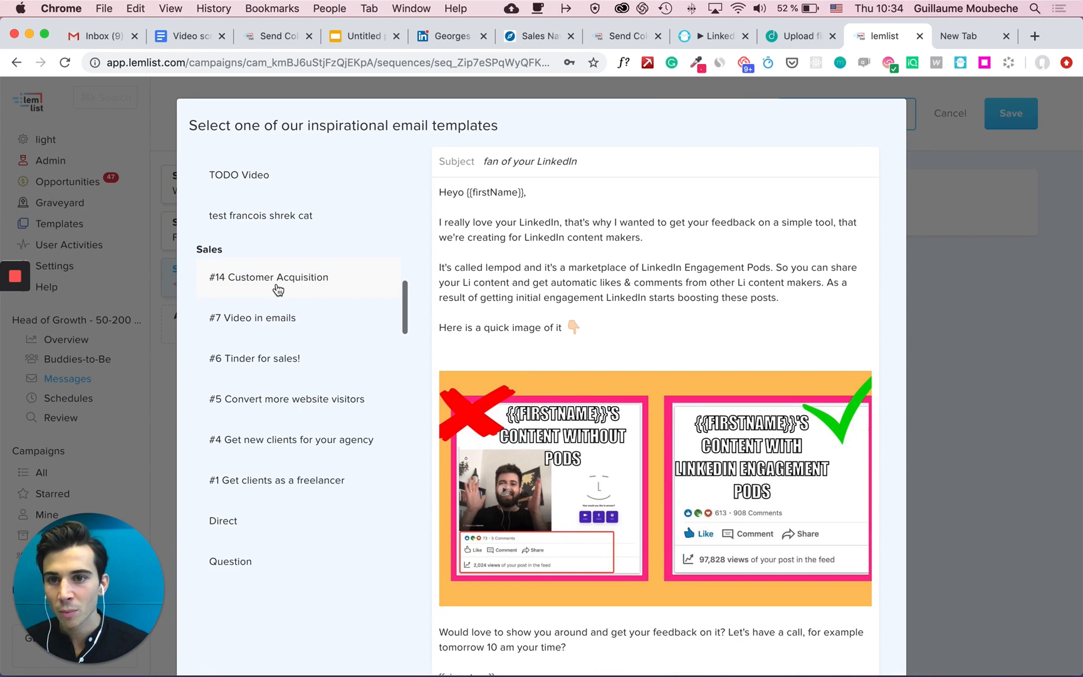
{"action": "left_click", "coordinate": [277, 285]}
{"action": "scroll", "coordinate": [763, 499], "scroll_direction": "down", "scroll_amount": 5}
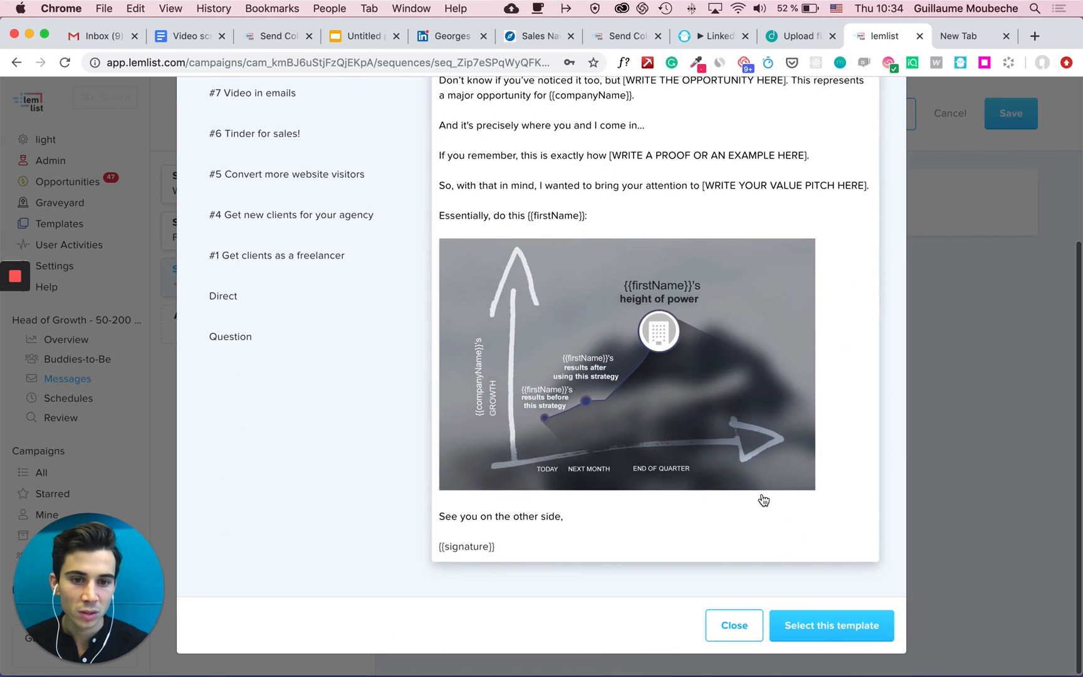
{"action": "left_click", "coordinate": [844, 630]}
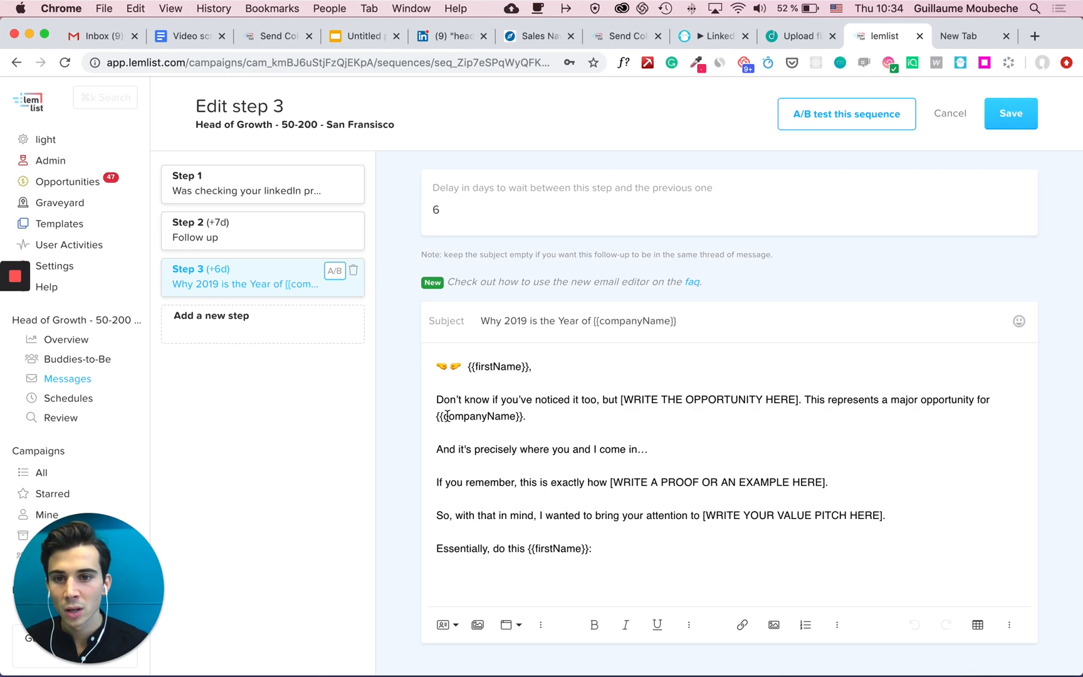
- Add a blank fourth email 6 days after the previous step and move the "Why 2019" email ahead of the "Follow up" email
{"action": "left_click", "coordinate": [216, 327]}
{"action": "left_click", "coordinate": [465, 214]}
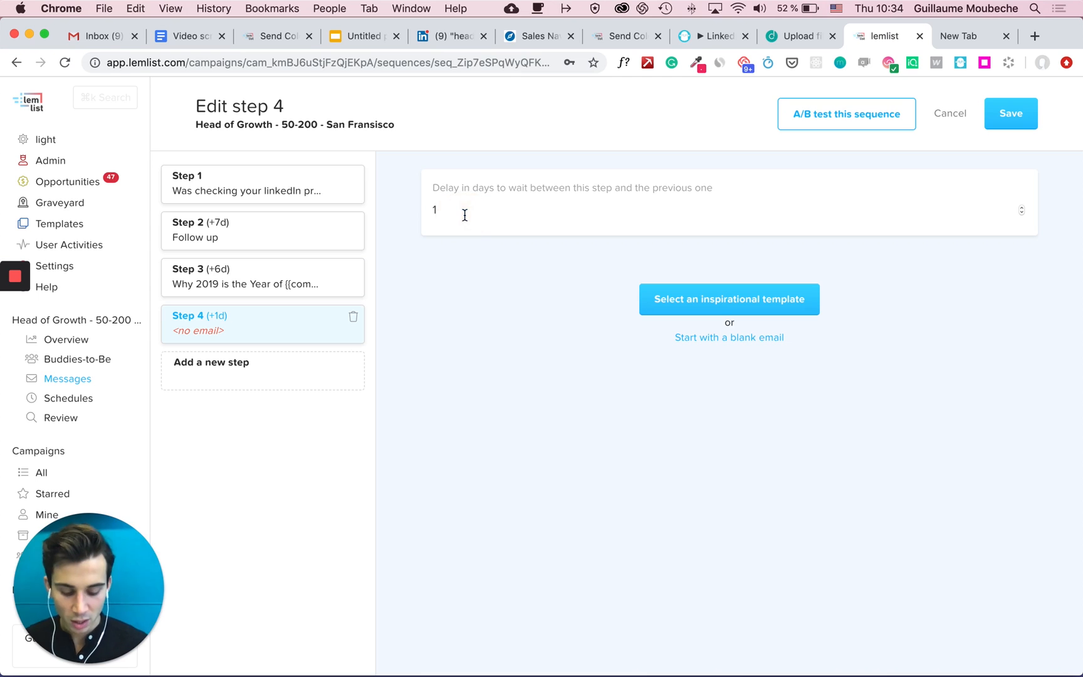
{"action": "left_click", "coordinate": [725, 337]}
{"action": "left_click_drag", "start_coordinate": [218, 336], "coordinate": [220, 298]}
{"action": "left_click_drag", "start_coordinate": [221, 289], "coordinate": [225, 290]}
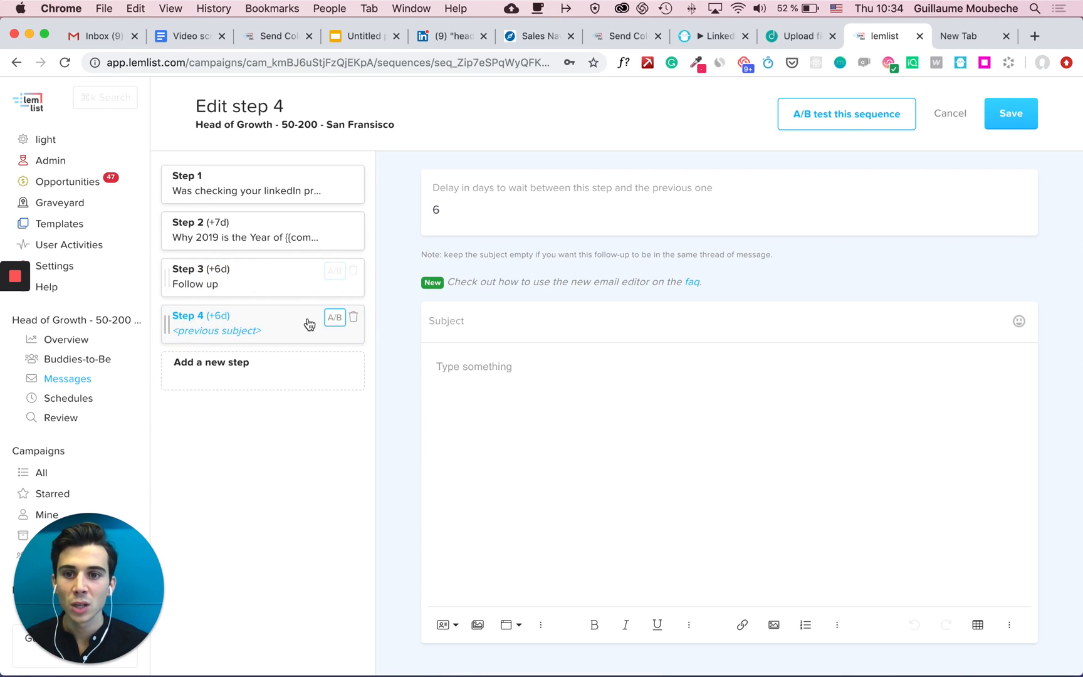
- Create an A/B test variant of the "Follow up" email from its current message, give it the subject "Test" and save the sequence
{"action": "left_click", "coordinate": [242, 290]}
{"action": "left_click", "coordinate": [336, 271]}
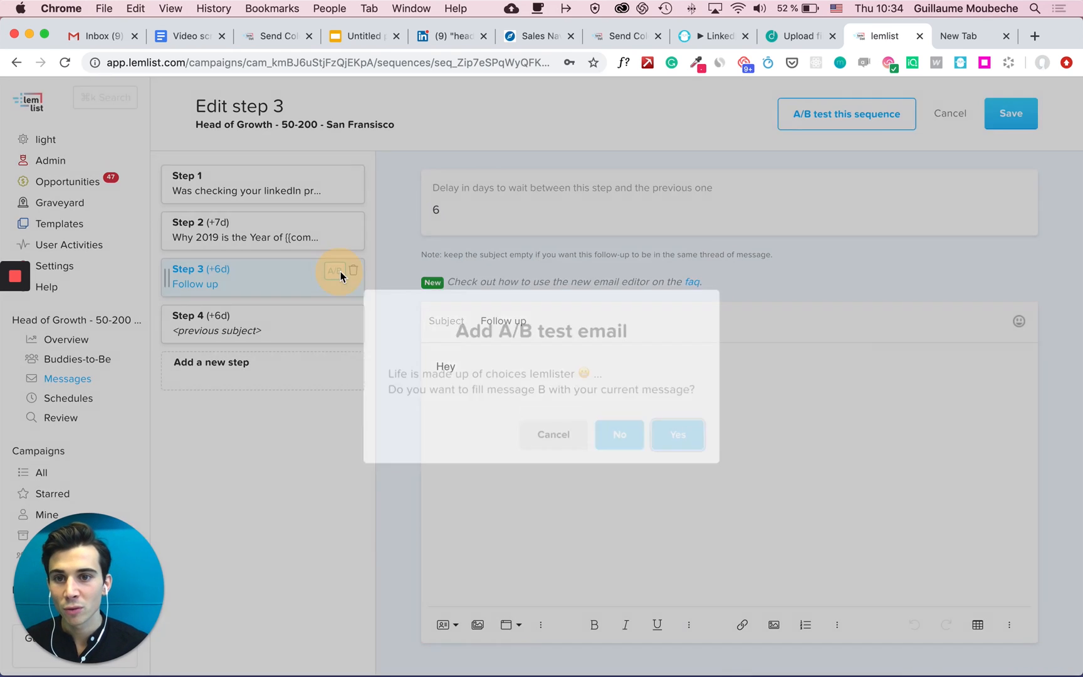
{"action": "left_click", "coordinate": [680, 435]}
{"action": "left_click", "coordinate": [557, 321]}
{"action": "triple_click", "coordinate": [557, 321]}
{"action": "key", "text": "BackSpace"}
{"action": "type", "text": "T"}
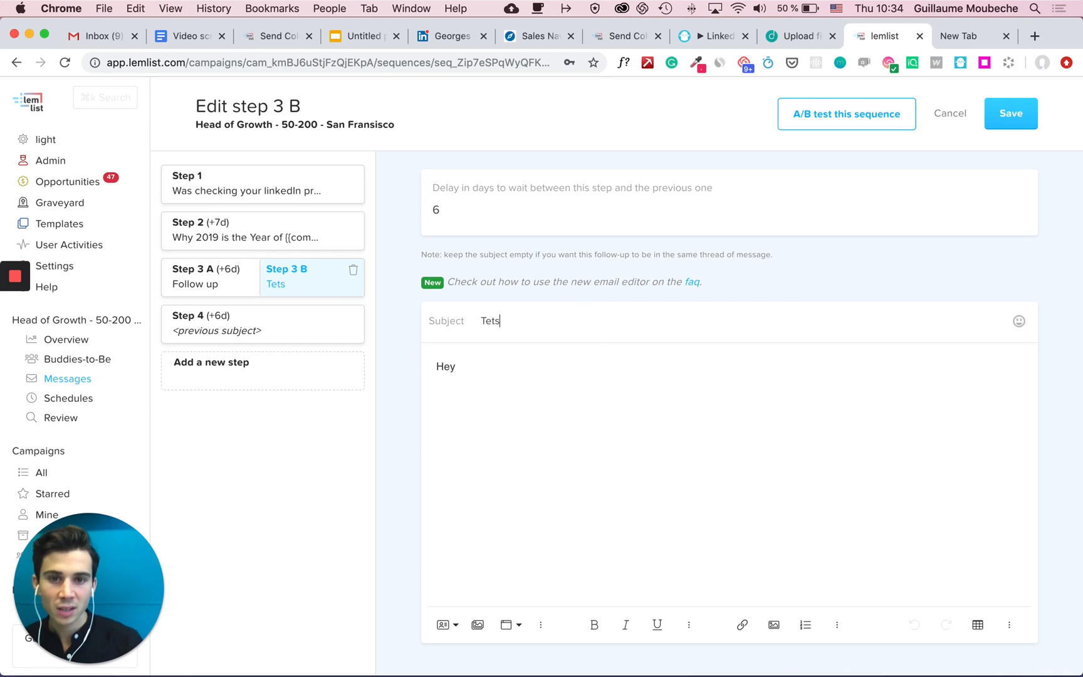
{"action": "type", "text": "est"}
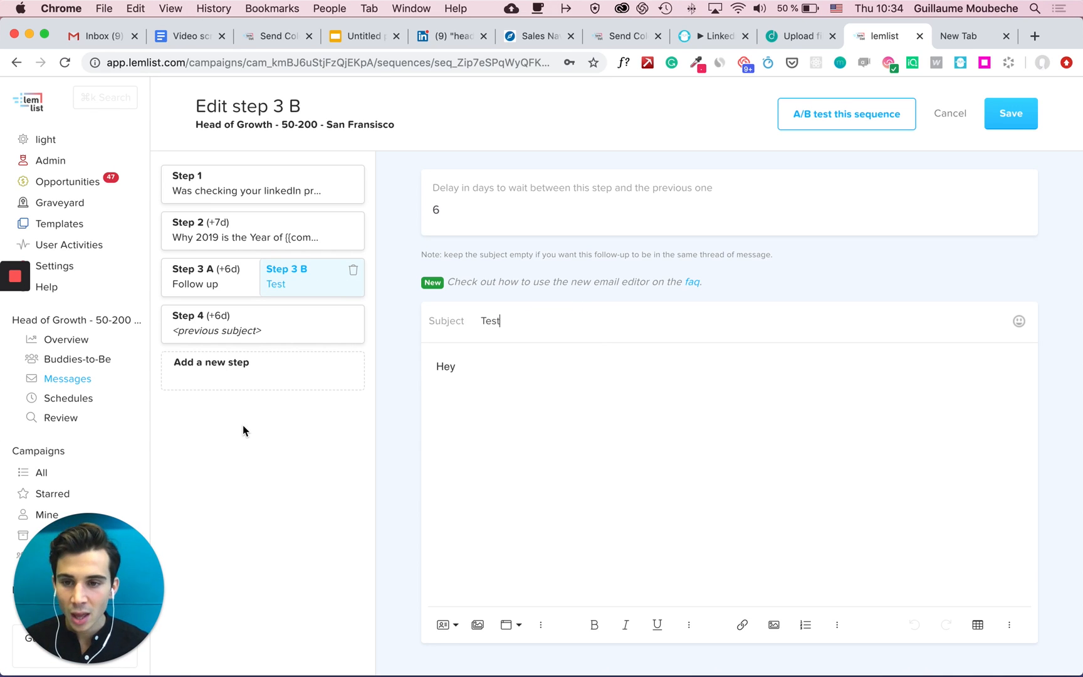
{"action": "left_click", "coordinate": [1010, 116]}
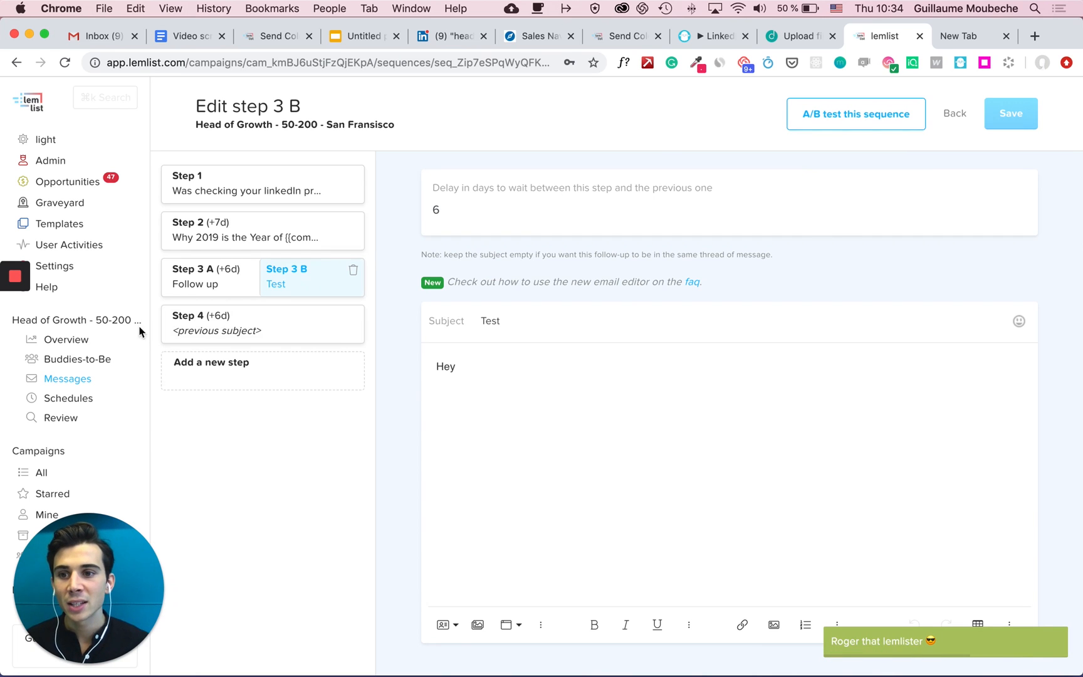
- Apply the "Your Local Timezone" schedule template to the campaign, set its timezone to (UTC-06:00) Central Time (US & Canada) and save
{"action": "left_click", "coordinate": [66, 398]}
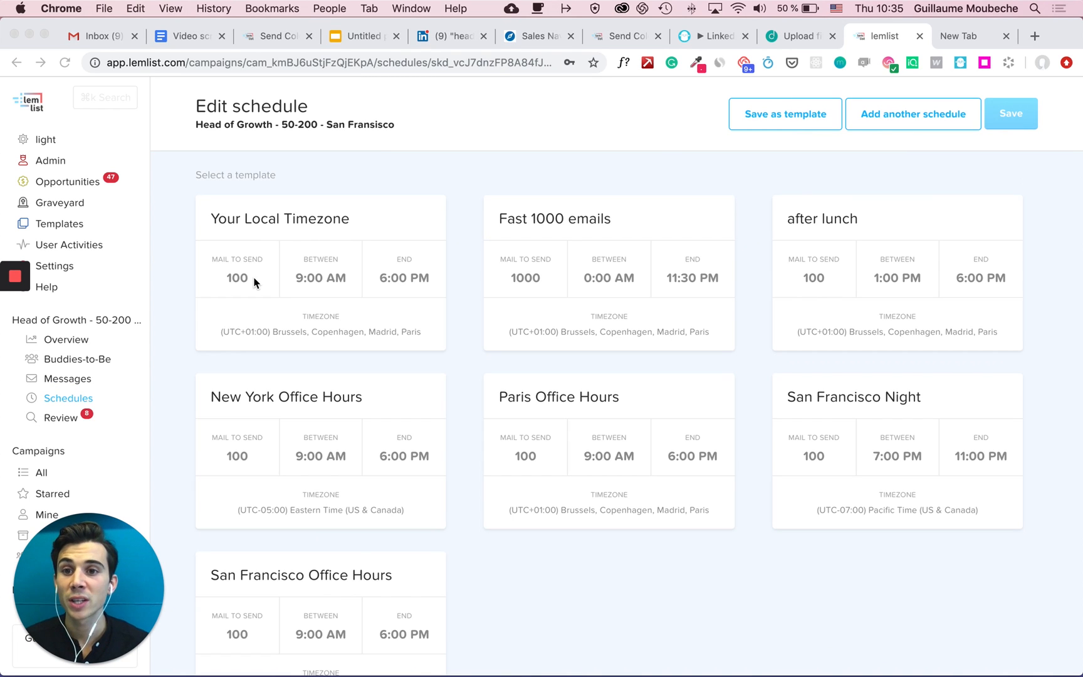
{"action": "left_click", "coordinate": [339, 228]}
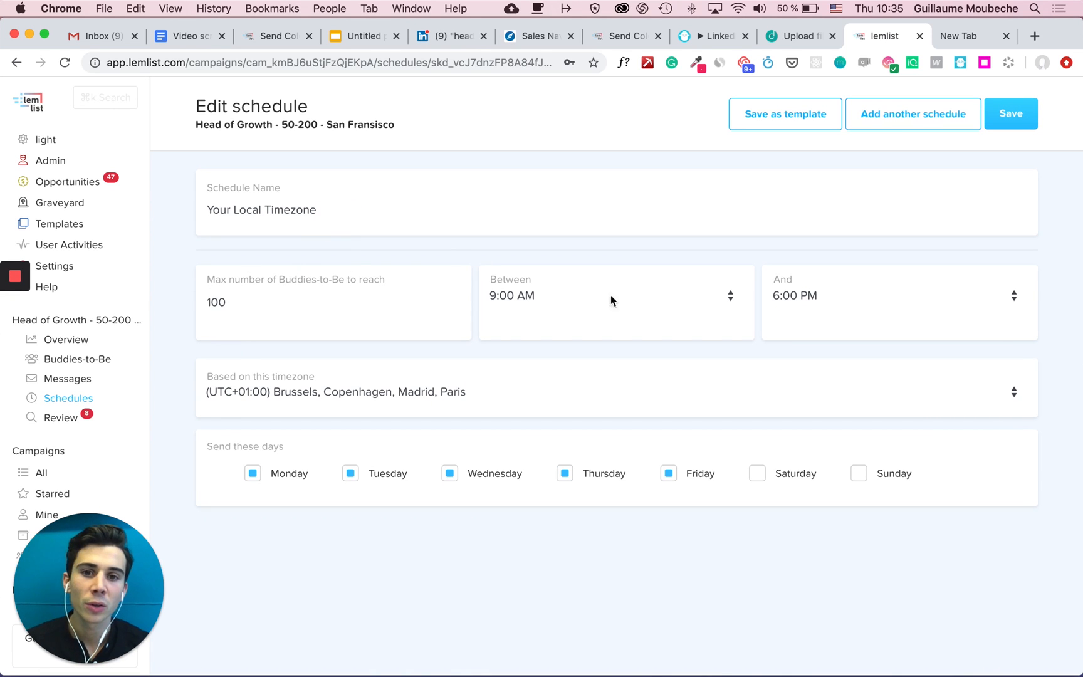
{"action": "left_click", "coordinate": [386, 391]}
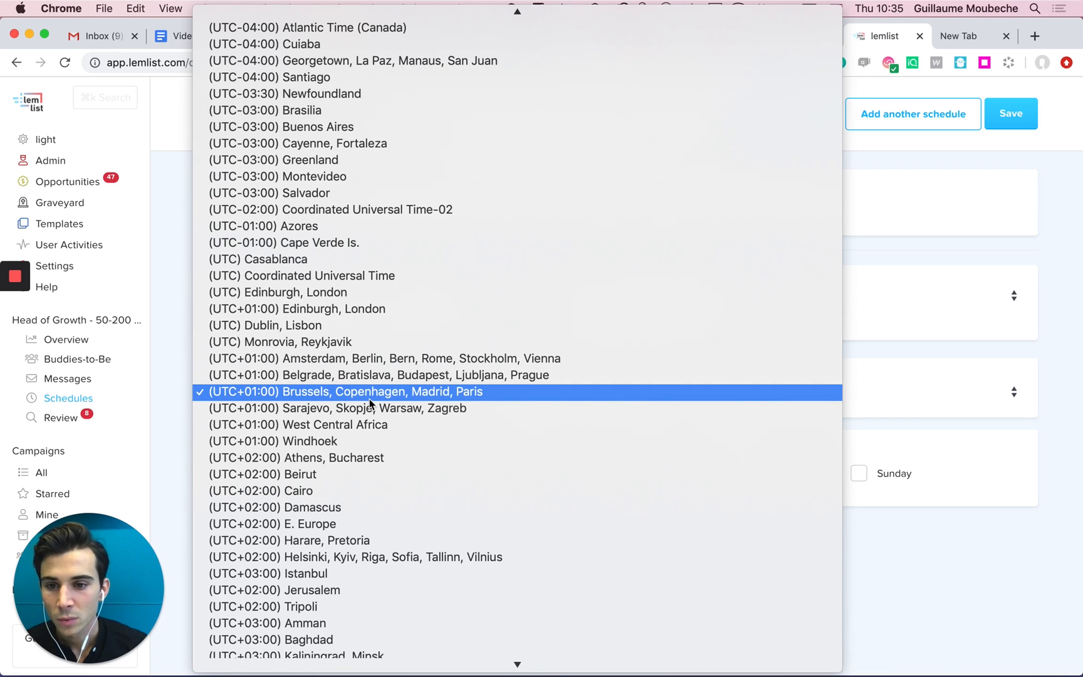
{"action": "scroll", "coordinate": [369, 399], "scroll_direction": "down", "scroll_amount": 15}
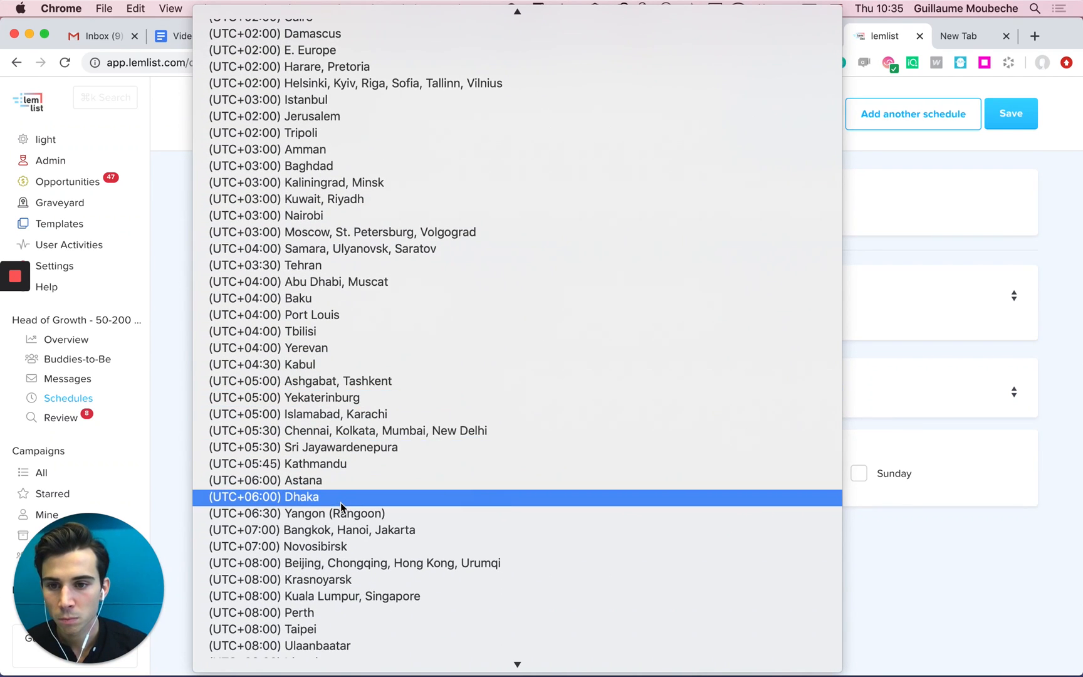
{"action": "scroll", "coordinate": [340, 502], "scroll_direction": "up", "scroll_amount": 20}
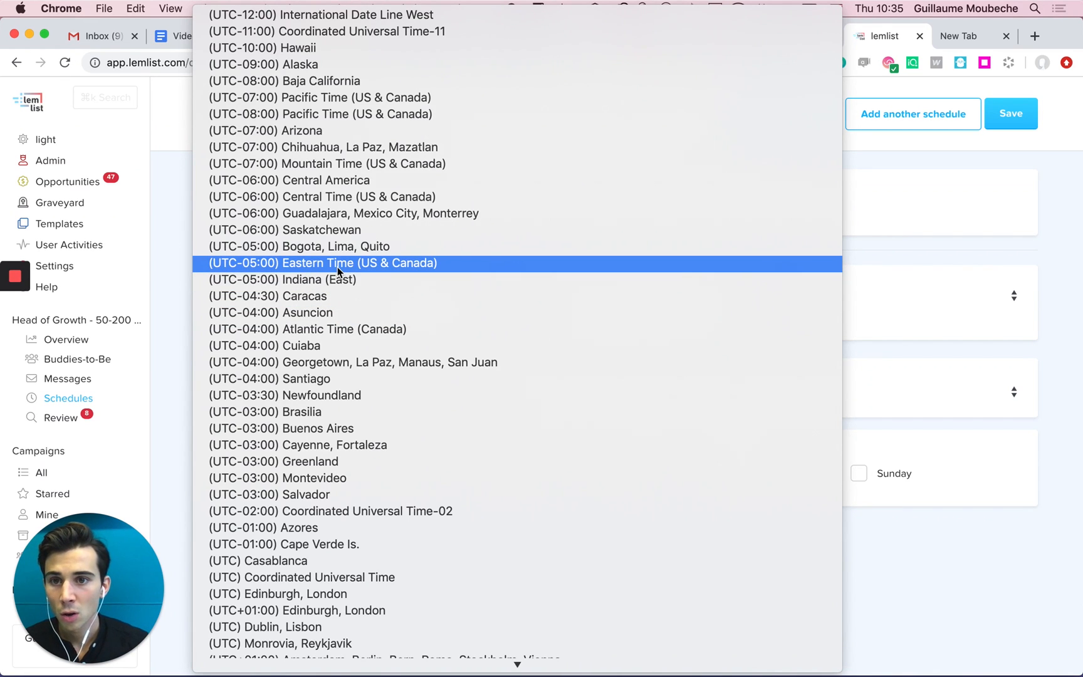
{"action": "left_click", "coordinate": [334, 199]}
{"action": "left_click", "coordinate": [1024, 115]}
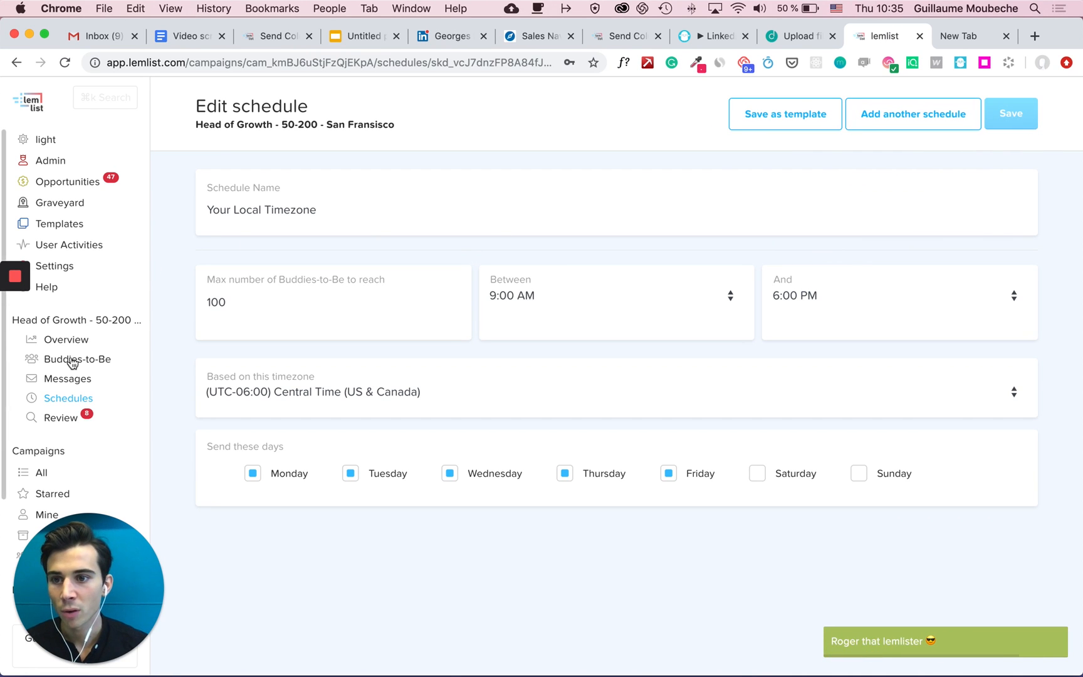
- Set the campaign owner's lemlist address as the campaign's sending email address and save the campaign settings
{"action": "left_click", "coordinate": [56, 417]}
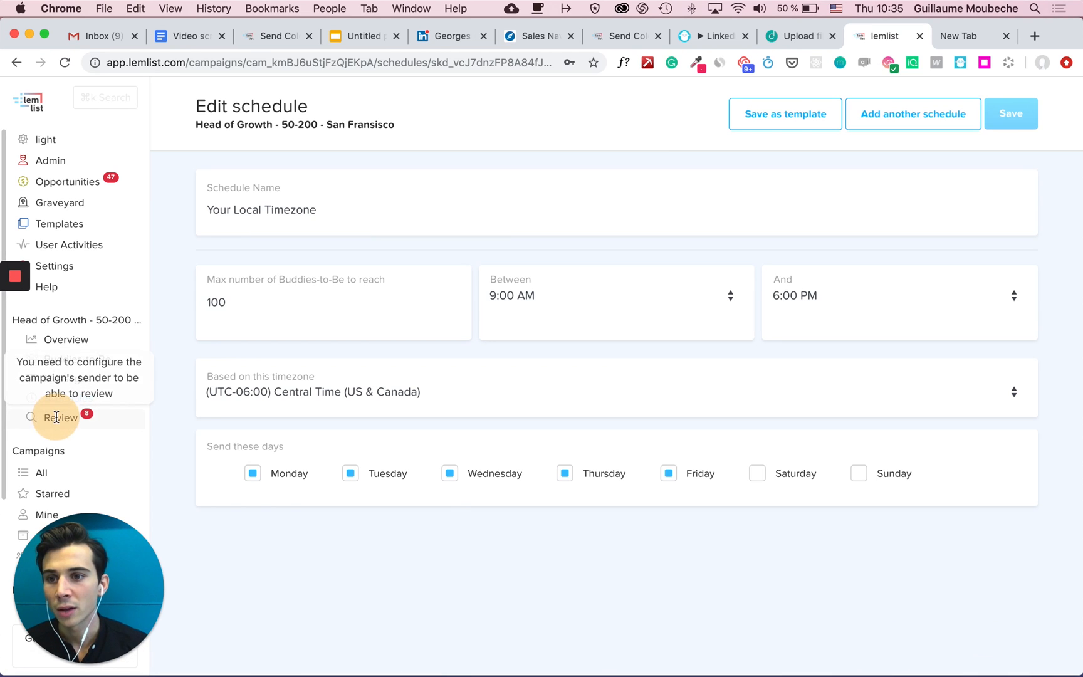
{"action": "left_click", "coordinate": [66, 340]}
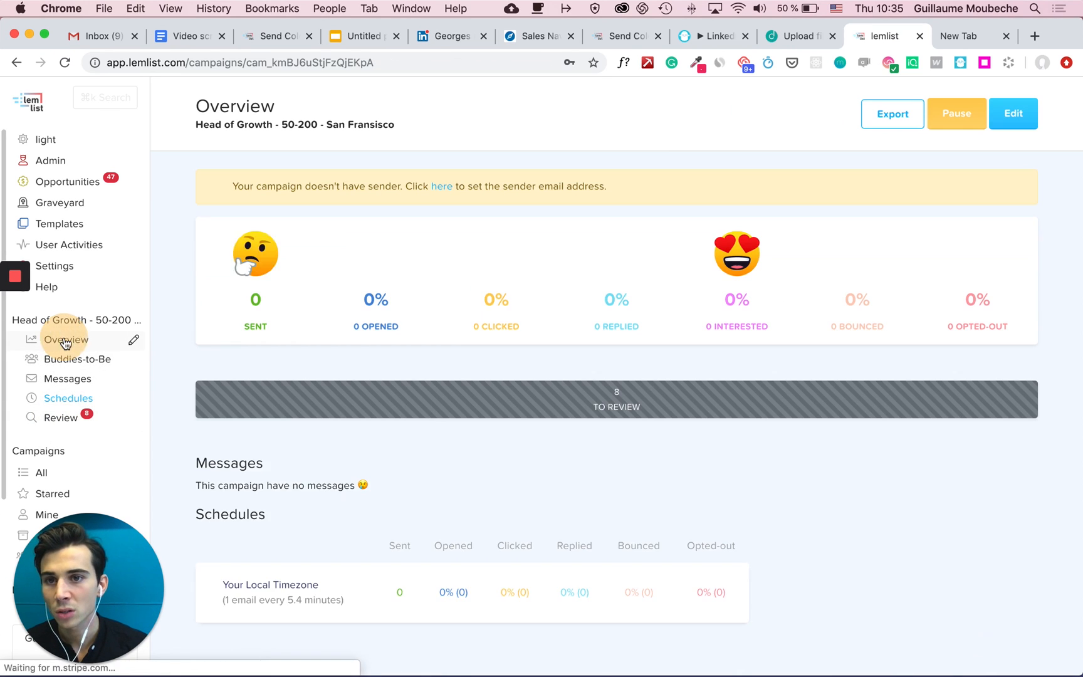
{"action": "left_click", "coordinate": [441, 187]}
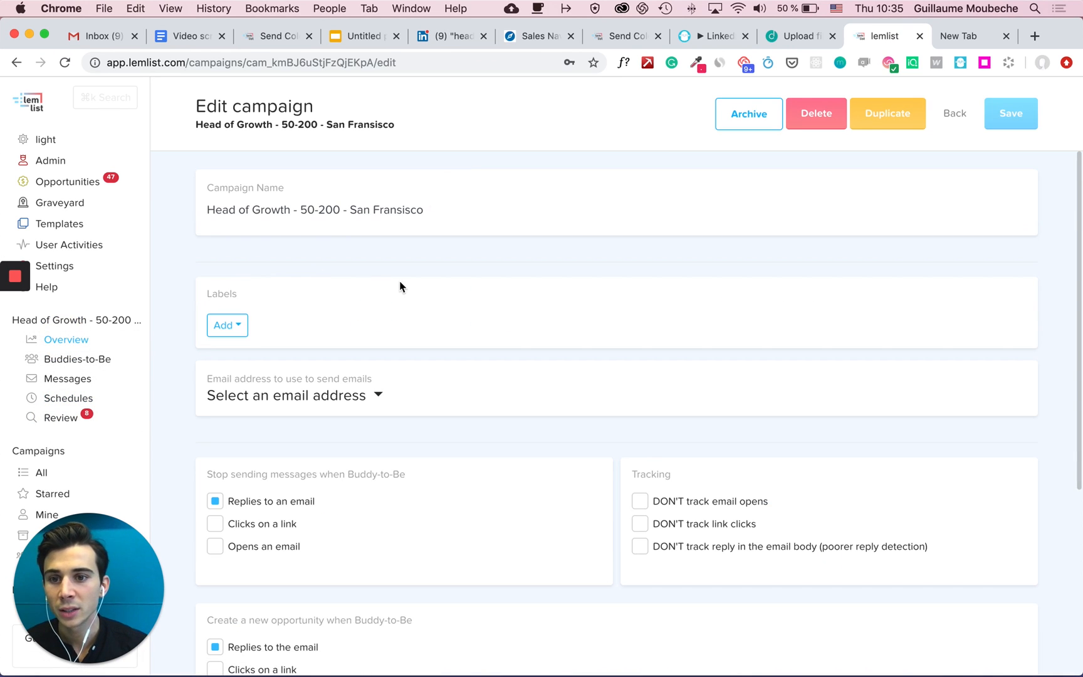
{"action": "left_click", "coordinate": [376, 396]}
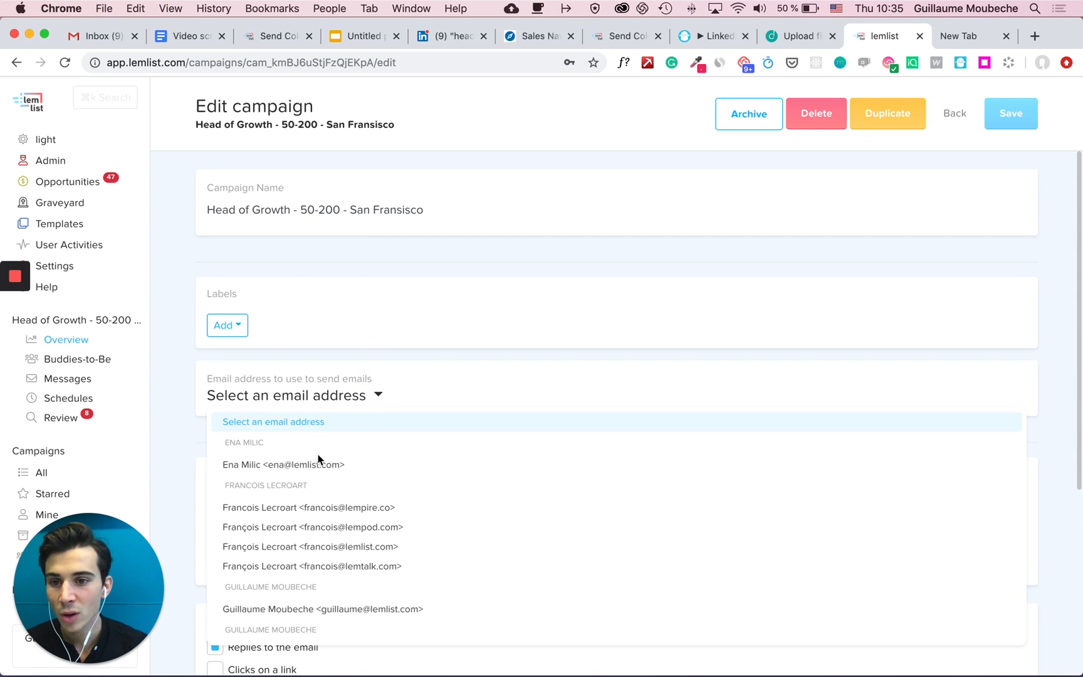
{"action": "scroll", "coordinate": [316, 485], "scroll_direction": "down", "scroll_amount": 2}
{"action": "left_click", "coordinate": [300, 547]}
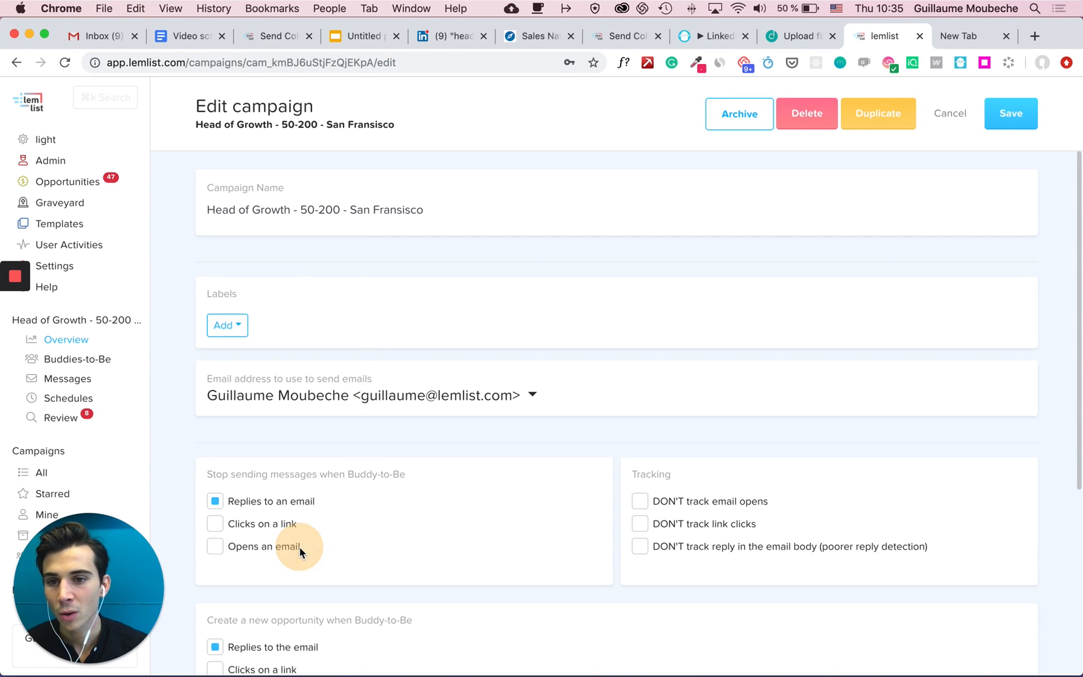
{"action": "left_click", "coordinate": [1017, 124]}
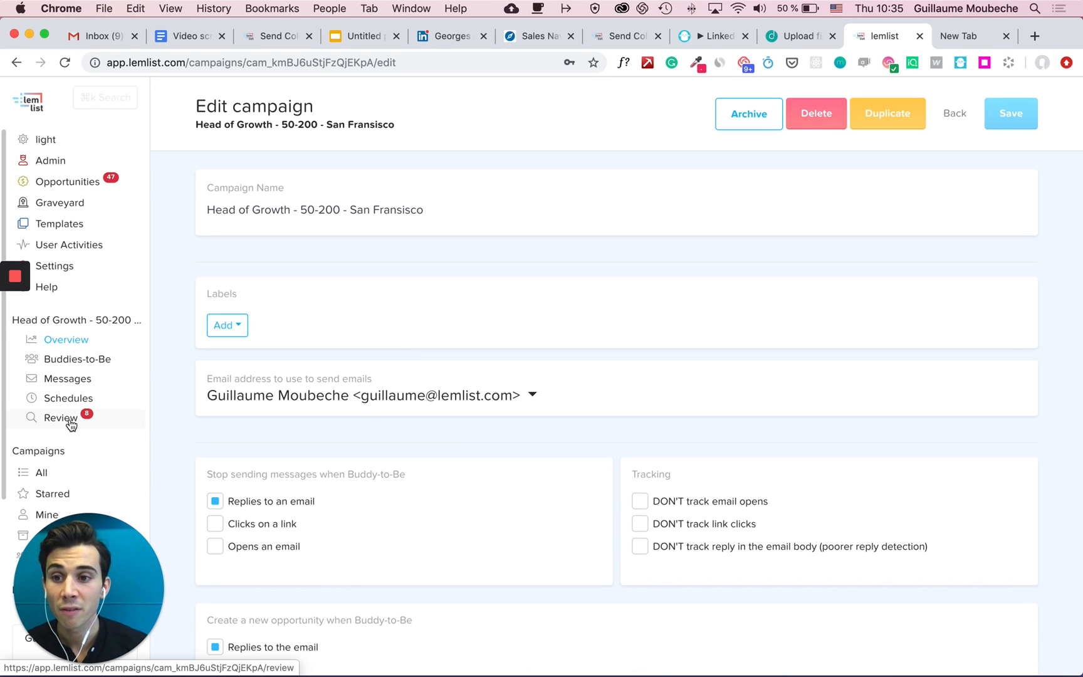
- Open the campaign review and examine the first lead's personalized greeting, image and follow-up emails
{"action": "left_click", "coordinate": [69, 421]}
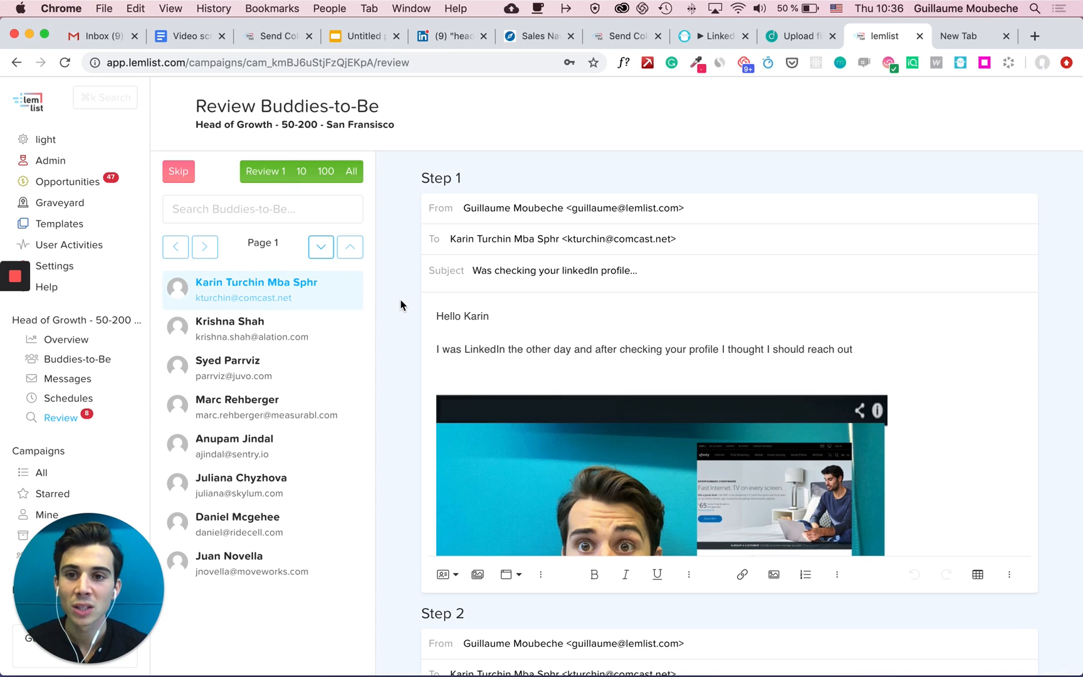
{"action": "scroll", "coordinate": [564, 276], "scroll_direction": "down", "scroll_amount": 5}
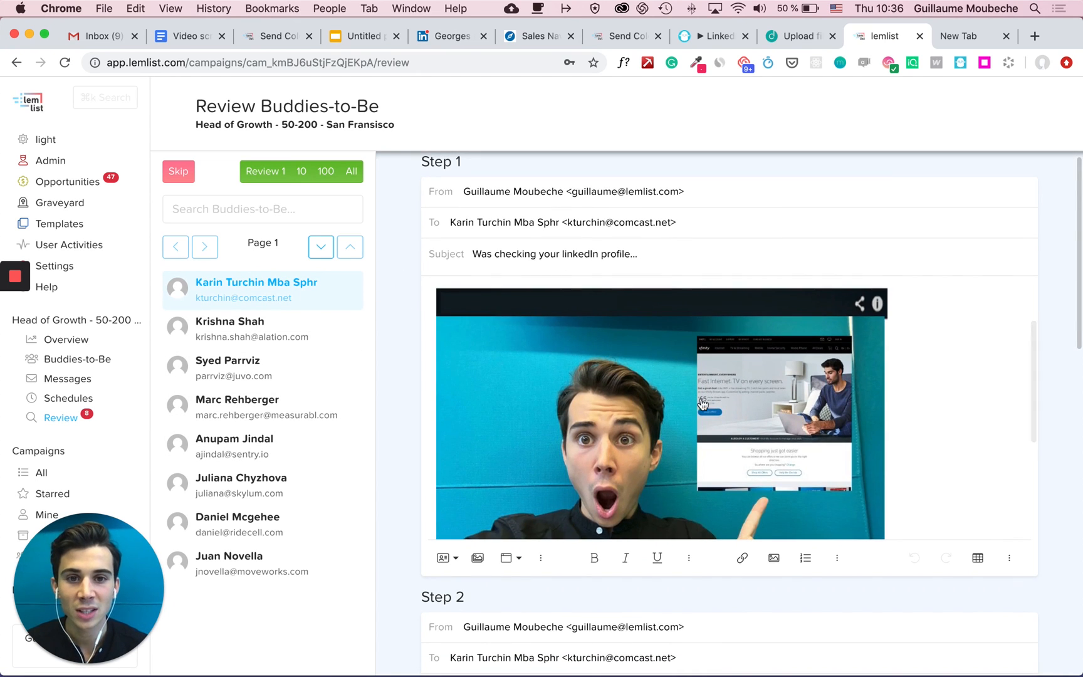
{"action": "scroll", "coordinate": [483, 318], "scroll_direction": "up", "scroll_amount": 1}
{"action": "scroll", "coordinate": [483, 317], "scroll_direction": "up", "scroll_amount": 3}
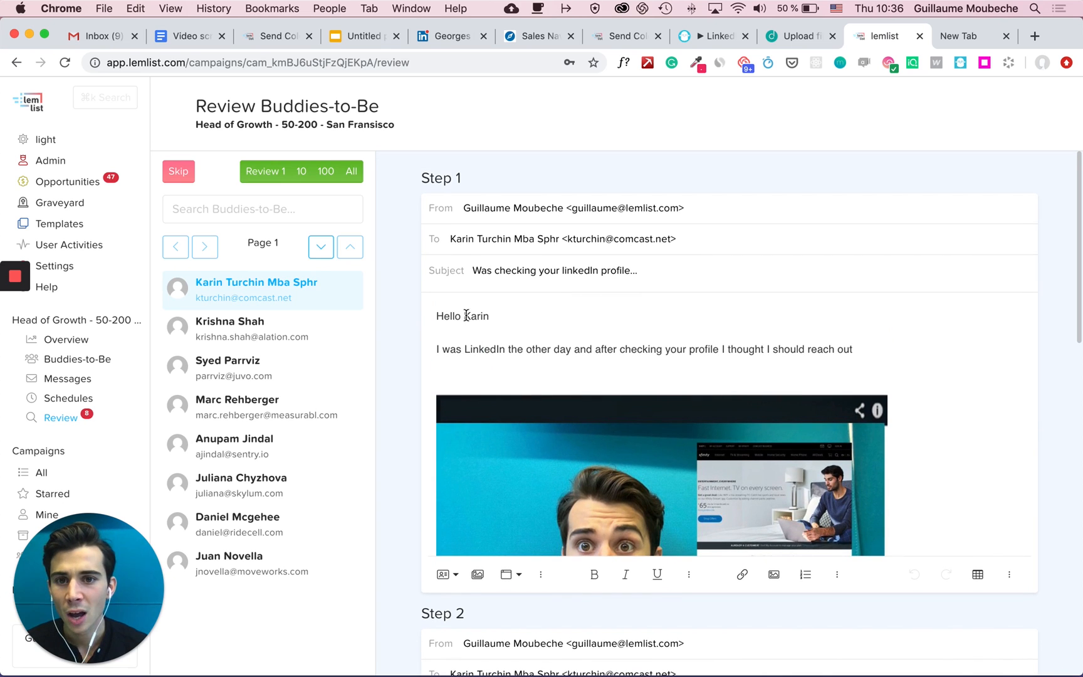
{"action": "scroll", "coordinate": [756, 315], "scroll_direction": "down", "scroll_amount": 2}
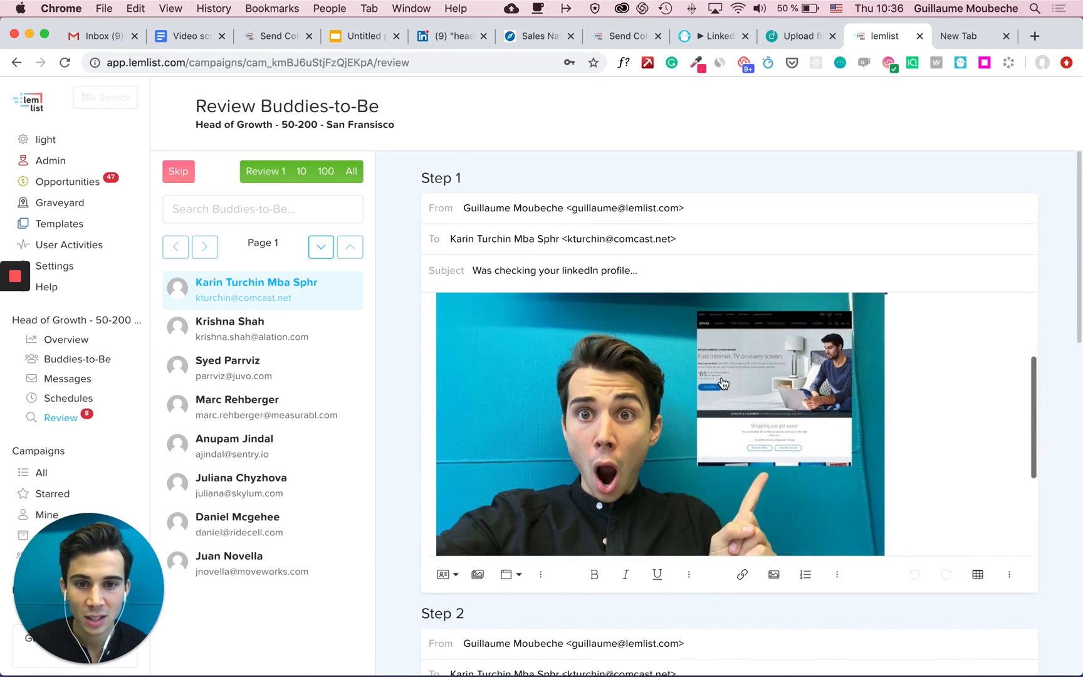
{"action": "scroll", "coordinate": [723, 379], "scroll_direction": "down", "scroll_amount": 15}
{"action": "scroll", "coordinate": [595, 483], "scroll_direction": "down", "scroll_amount": 7}
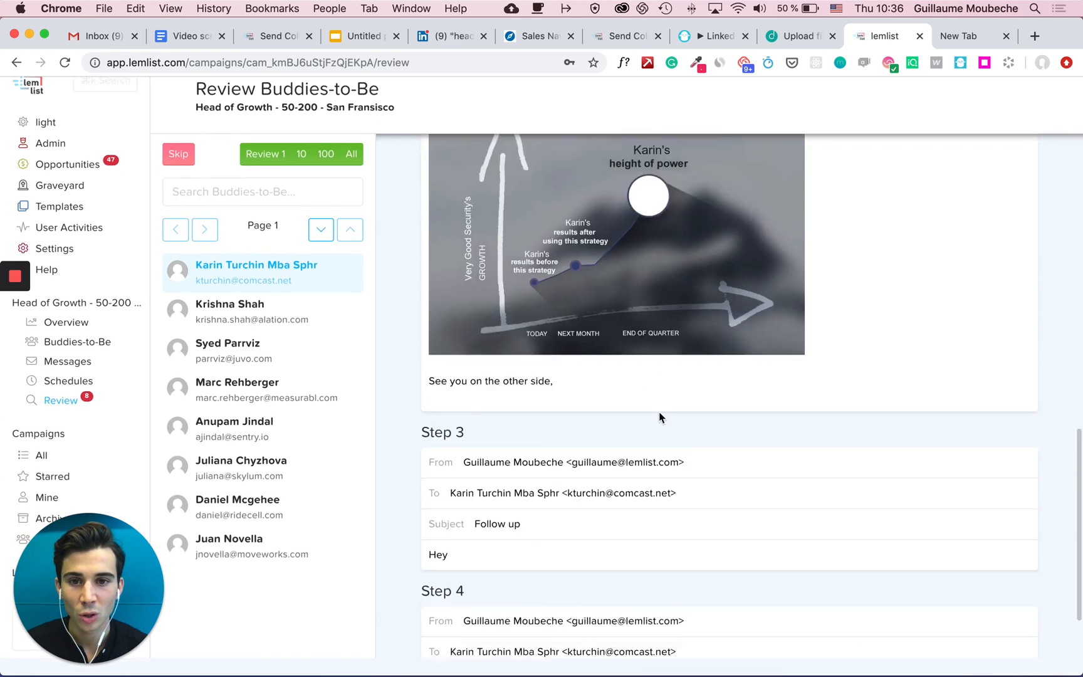
- Examine the second lead's emails in the review, checking the personalized growth chart and the step 1 image
{"action": "left_click", "coordinate": [269, 339]}
{"action": "scroll", "coordinate": [522, 302], "scroll_direction": "up", "scroll_amount": 10}
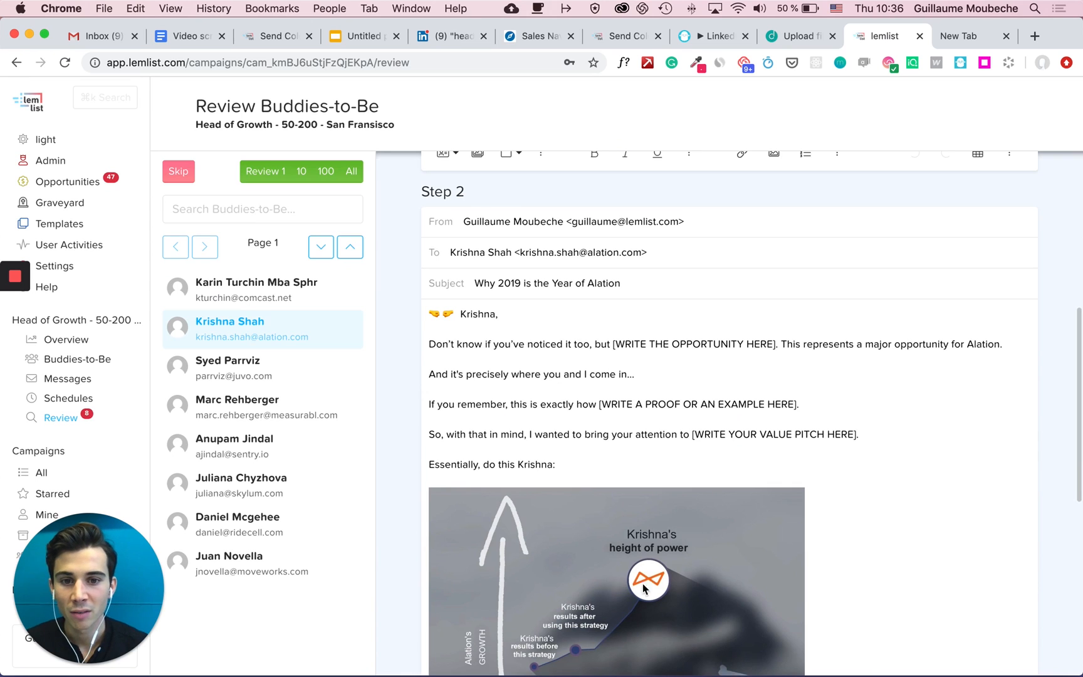
{"action": "scroll", "coordinate": [662, 572], "scroll_direction": "up", "scroll_amount": 7}
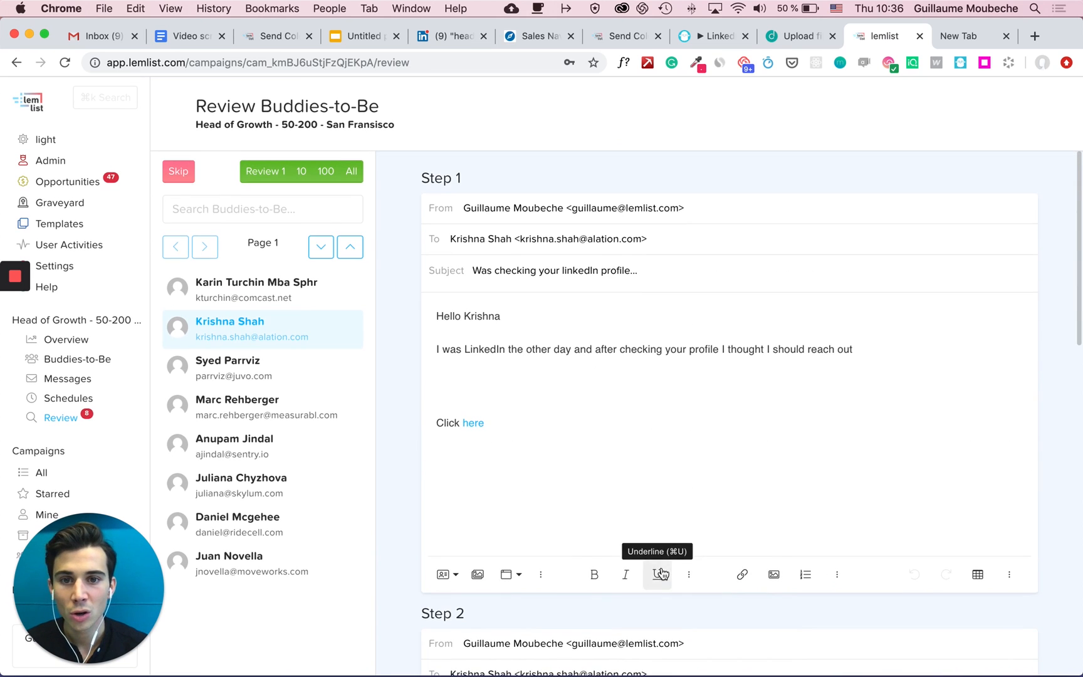
{"action": "scroll", "coordinate": [723, 364], "scroll_direction": "down", "scroll_amount": 3}
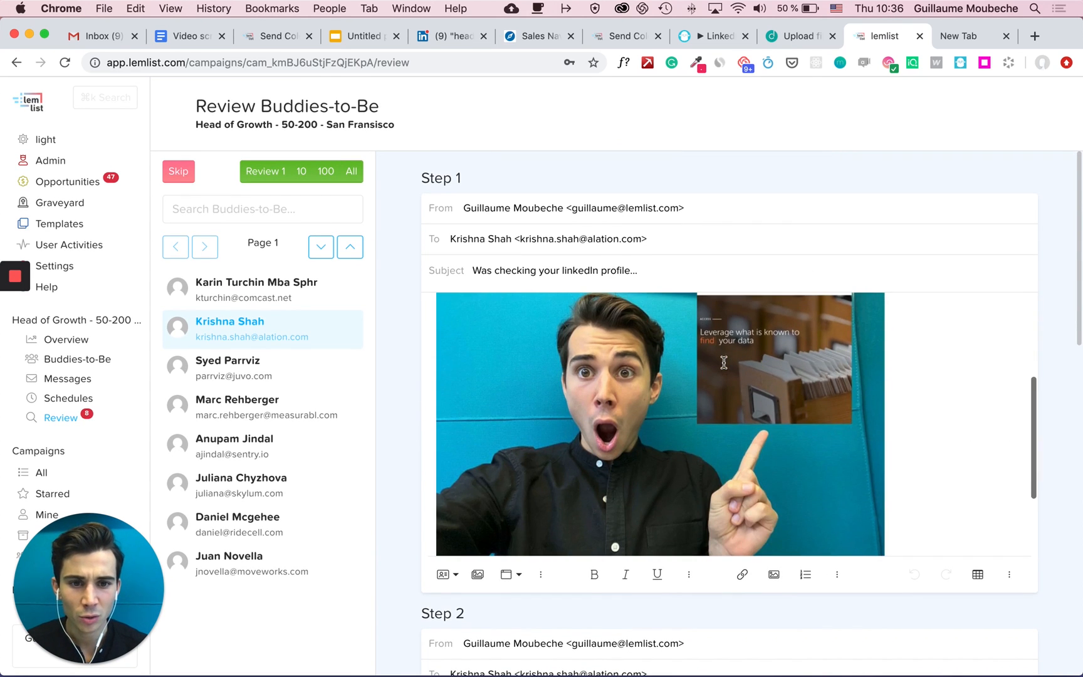
{"action": "scroll", "coordinate": [672, 370], "scroll_direction": "down", "scroll_amount": 3}
{"action": "scroll", "coordinate": [622, 398], "scroll_direction": "up", "scroll_amount": 5}
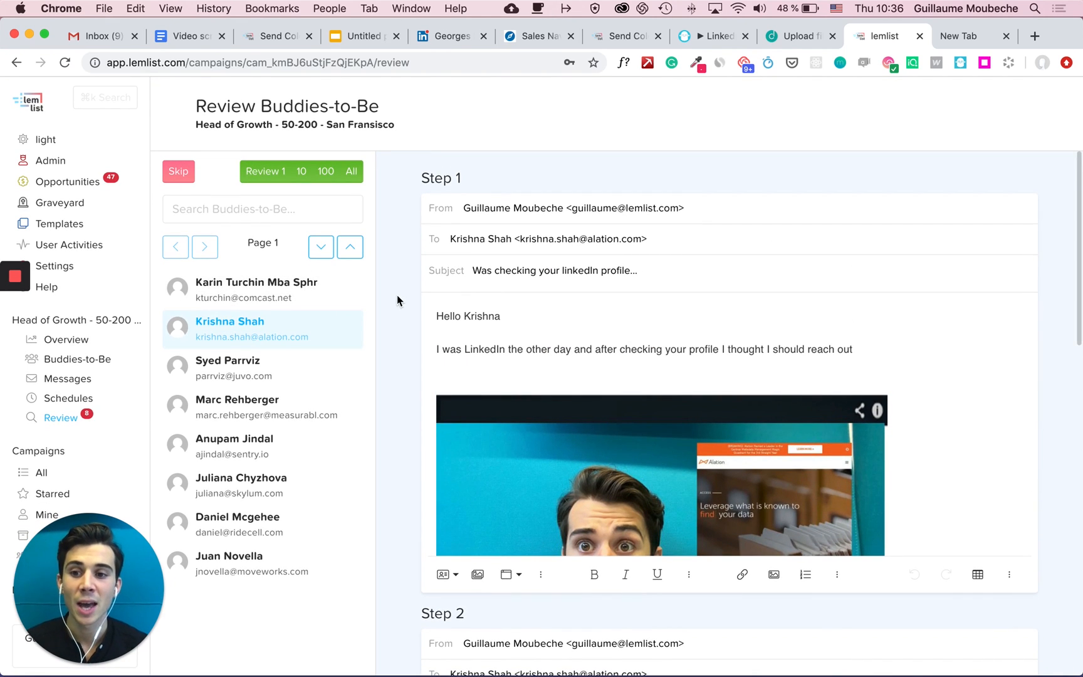
- Open the starred campaign "Podcast Outreach [June 2019 Sprint]" and view its opened, clicked and replied activity
{"action": "scroll", "coordinate": [76, 357], "scroll_direction": "down", "scroll_amount": 5}
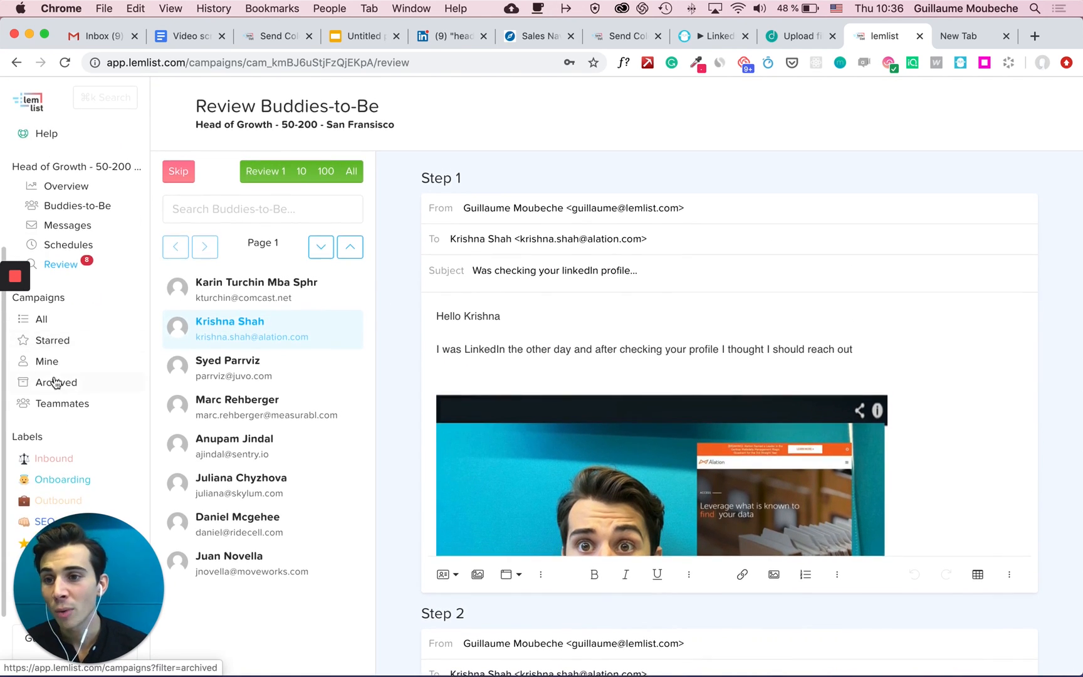
{"action": "left_click", "coordinate": [52, 344]}
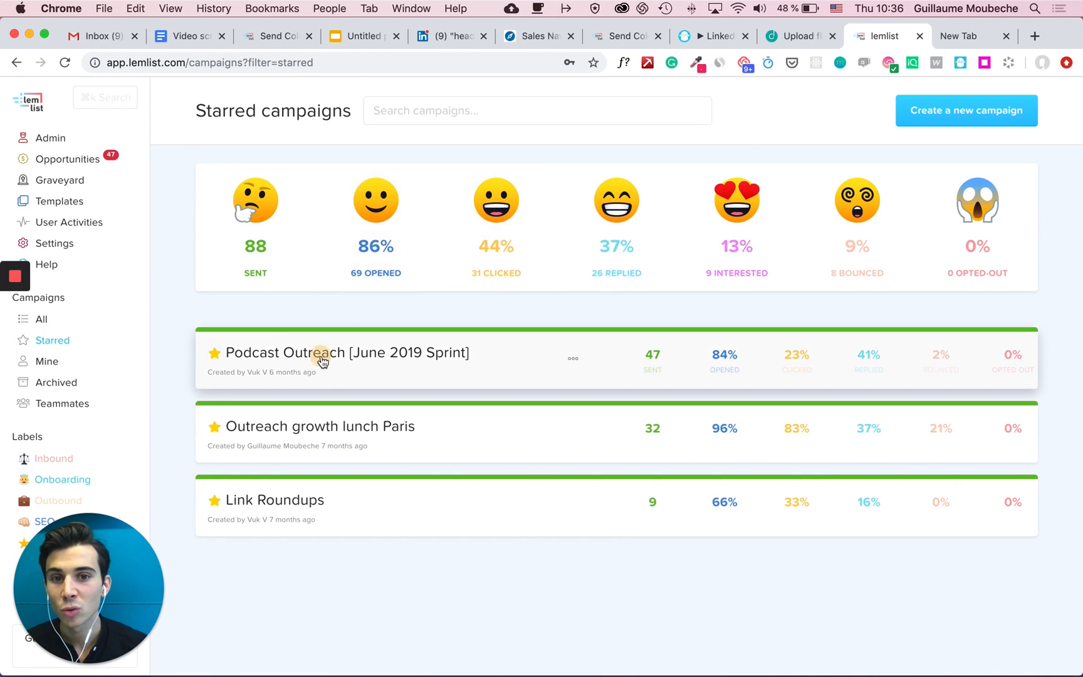
{"action": "left_click", "coordinate": [322, 357]}
{"action": "left_click", "coordinate": [377, 248]}
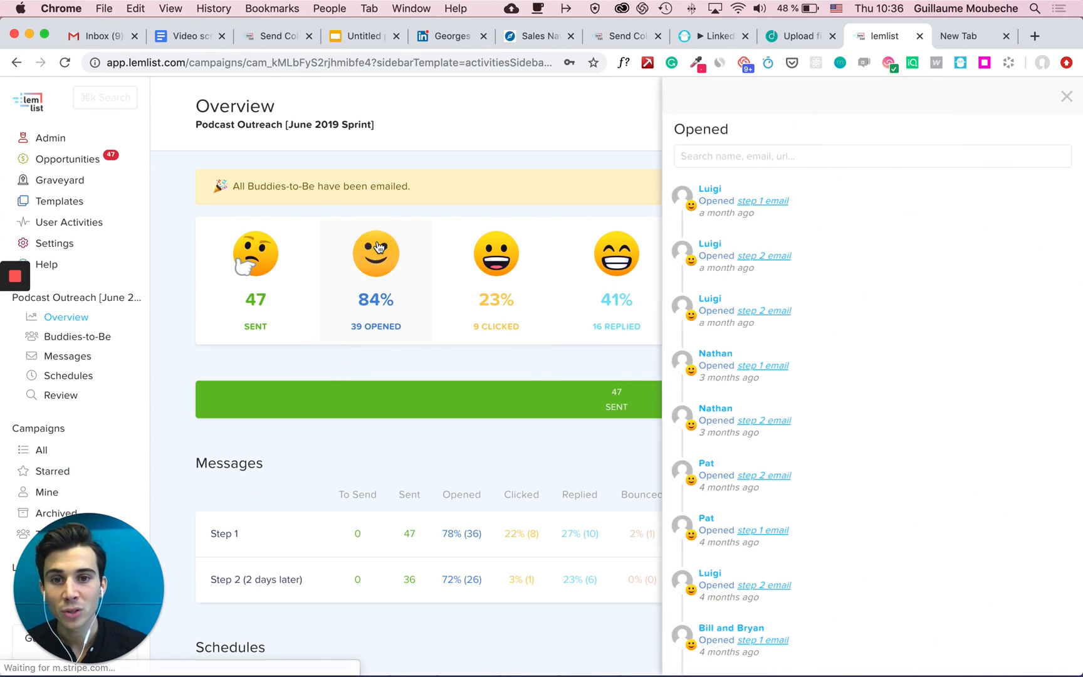
{"action": "left_click", "coordinate": [496, 257]}
{"action": "left_click", "coordinate": [618, 270]}
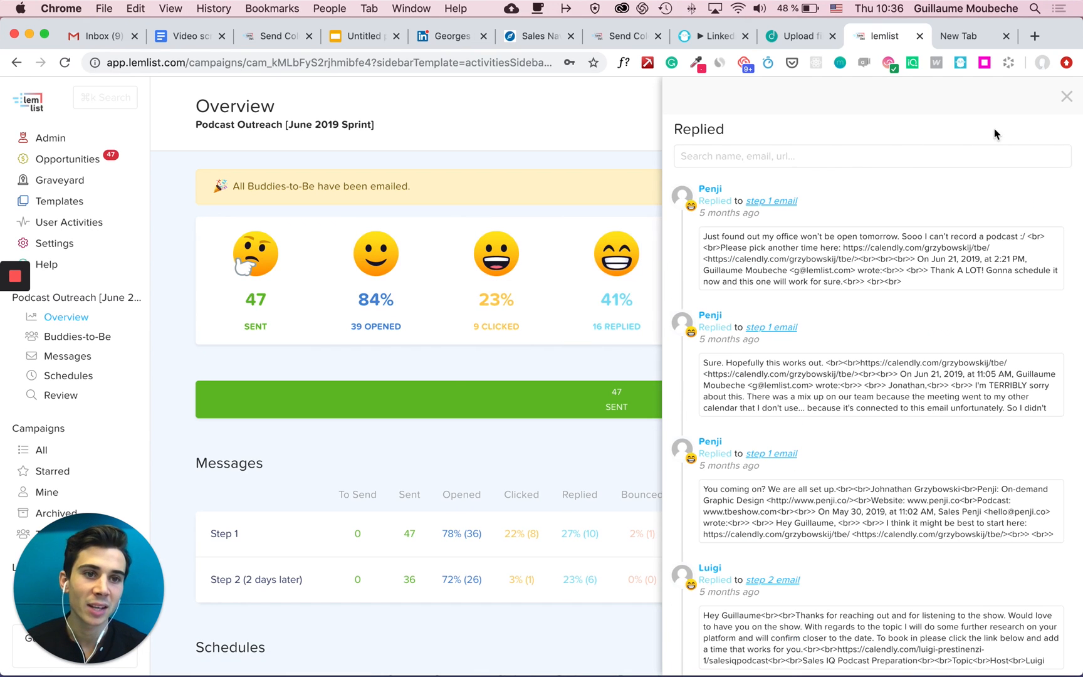
- Close the replied activity list and open the Cold Email Templates section of blog.lemlist.com in the empty browser tab
{"action": "left_click", "coordinate": [1067, 96]}
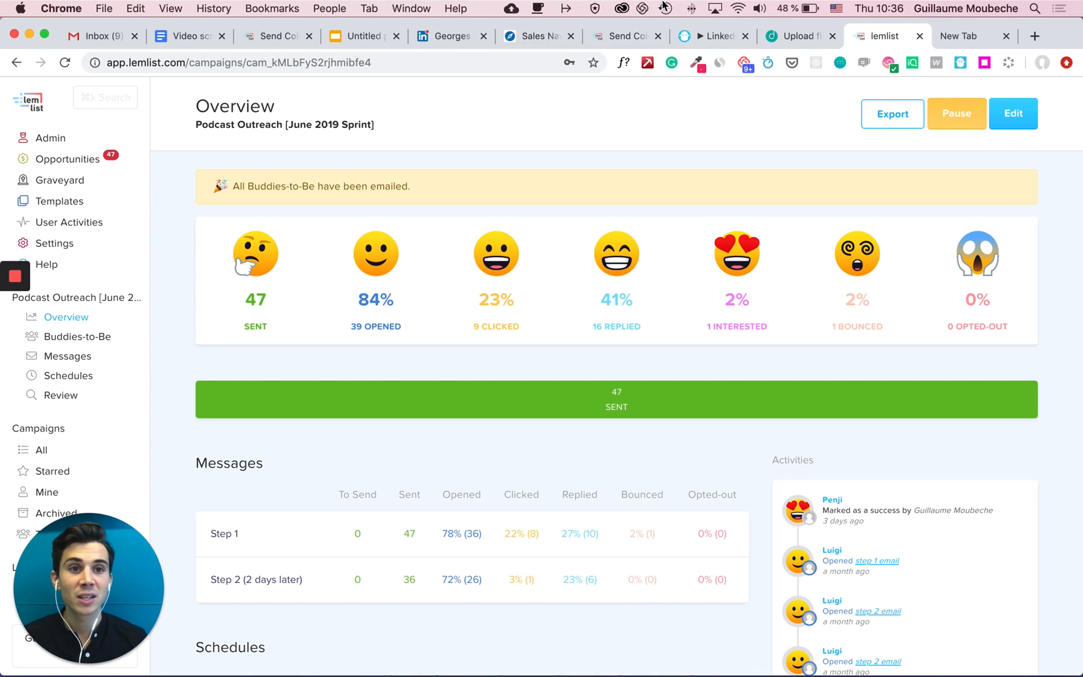
{"action": "left_click", "coordinate": [960, 35]}
{"action": "left_click", "coordinate": [284, 58]}
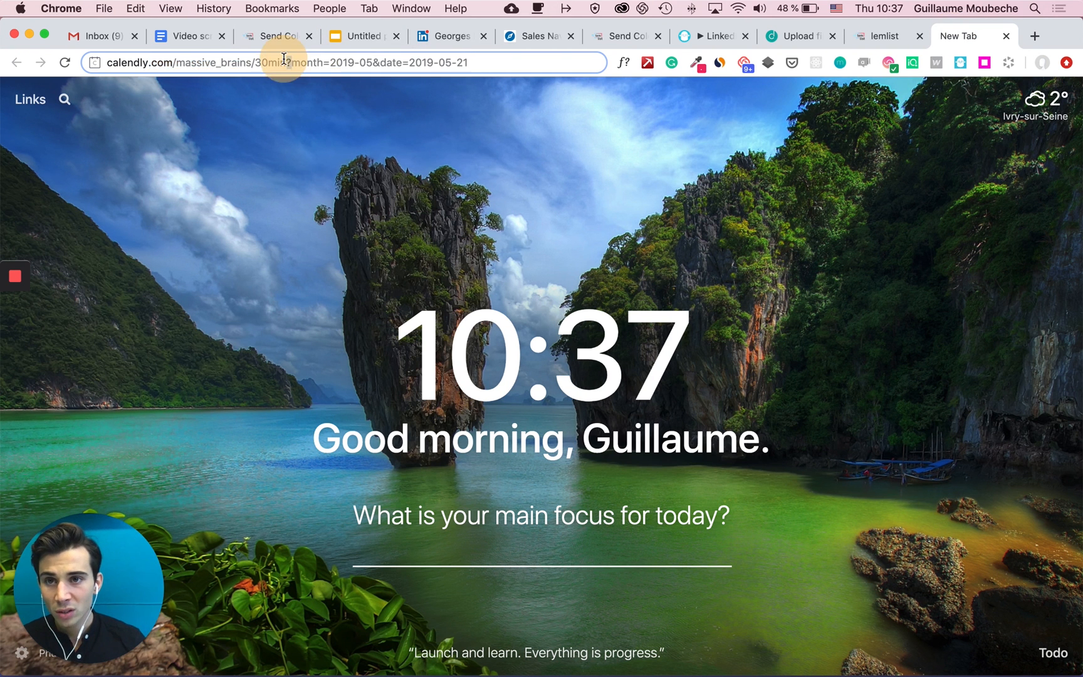
{"action": "type", "text": "blog.lemlist.com"}
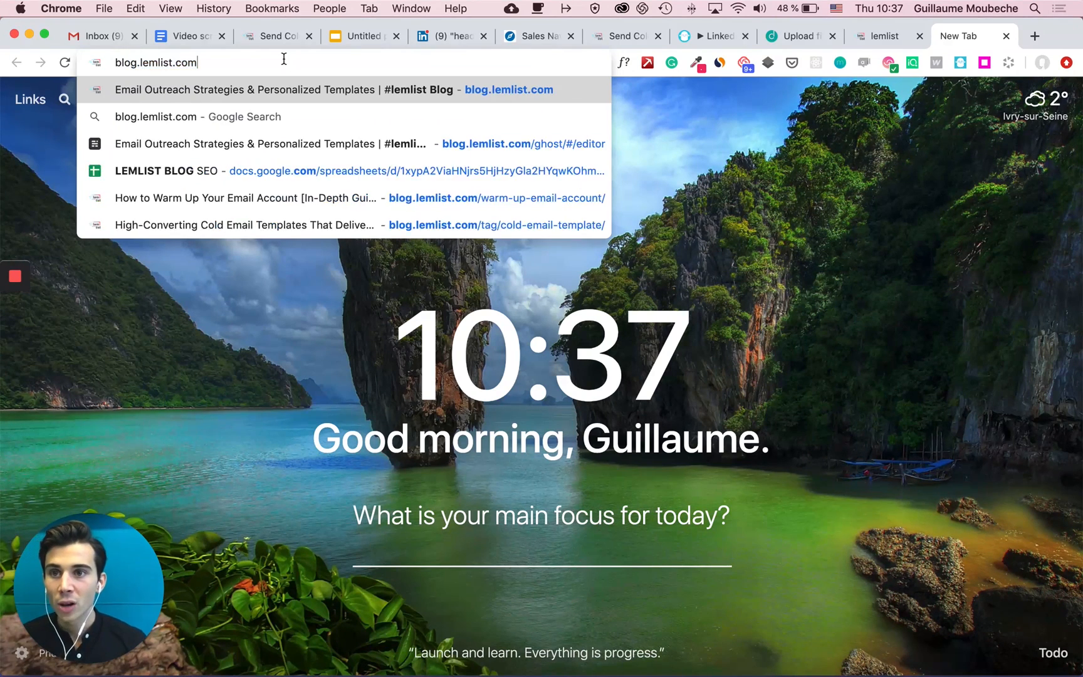
{"action": "key", "text": "Return"}
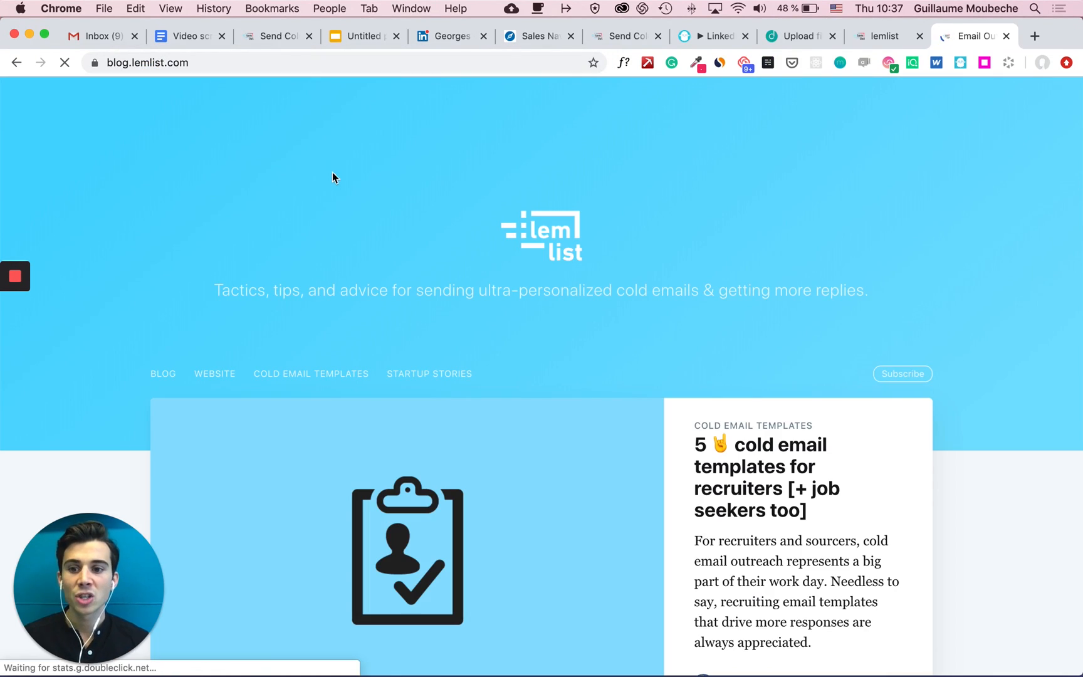
{"action": "left_click", "coordinate": [331, 374]}
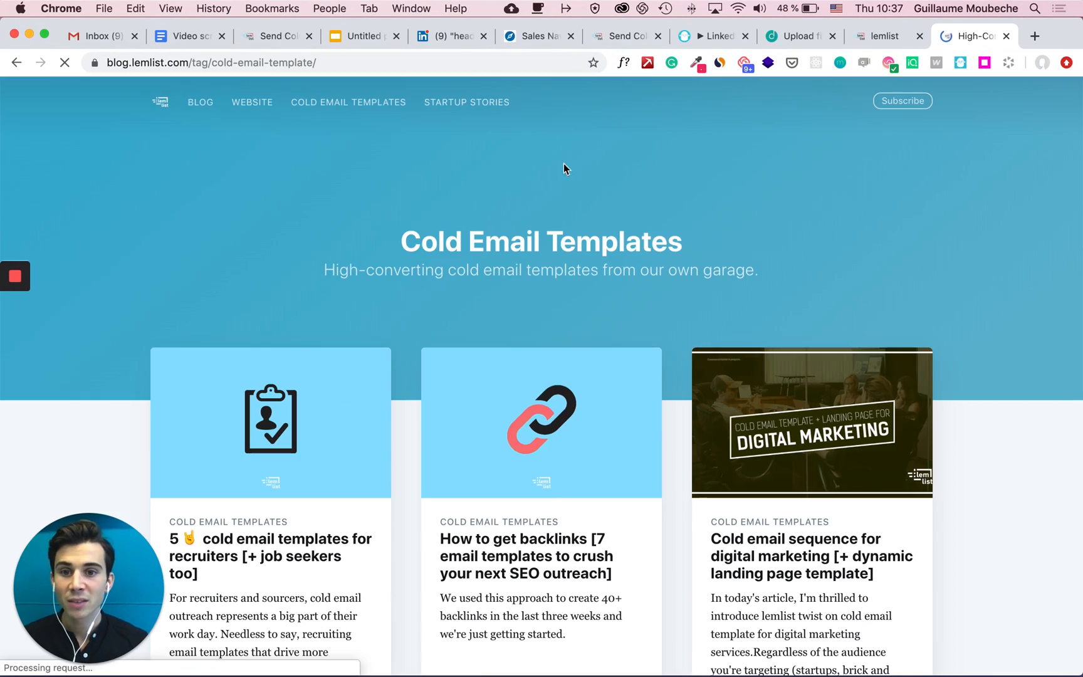
- Browse the cold email templates and open the article "Tinder cold recruiting email template"
{"action": "scroll", "coordinate": [562, 213], "scroll_direction": "down", "scroll_amount": 10}
{"action": "scroll", "coordinate": [562, 217], "scroll_direction": "down", "scroll_amount": 12}
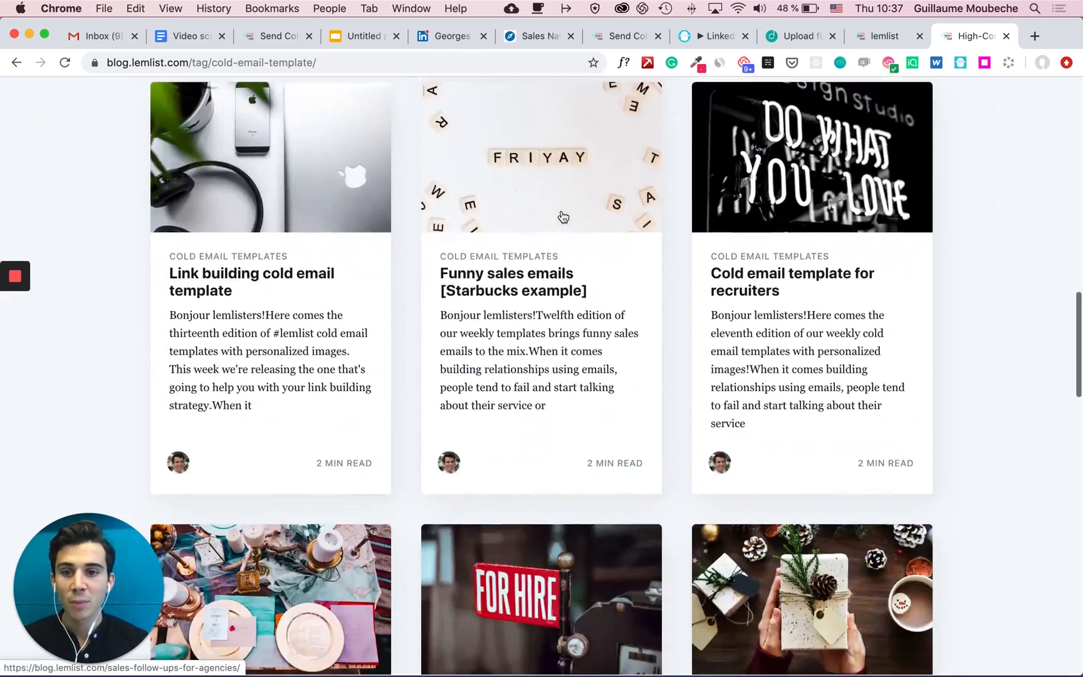
{"action": "scroll", "coordinate": [562, 216], "scroll_direction": "down", "scroll_amount": 4}
{"action": "scroll", "coordinate": [508, 342], "scroll_direction": "down", "scroll_amount": 3}
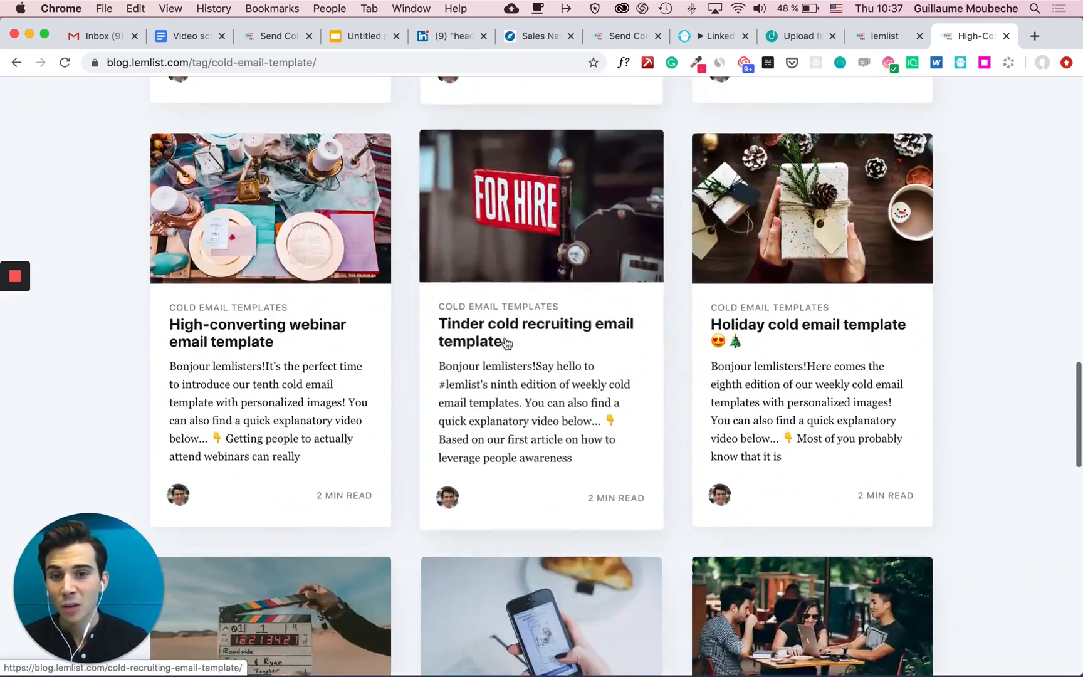
{"action": "left_click", "coordinate": [511, 323]}
- Examine the recruiting template article, including its example email body, and return to the article's beginning
{"action": "scroll", "coordinate": [499, 318], "scroll_direction": "down", "scroll_amount": 6}
{"action": "scroll", "coordinate": [499, 318], "scroll_direction": "down", "scroll_amount": 20}
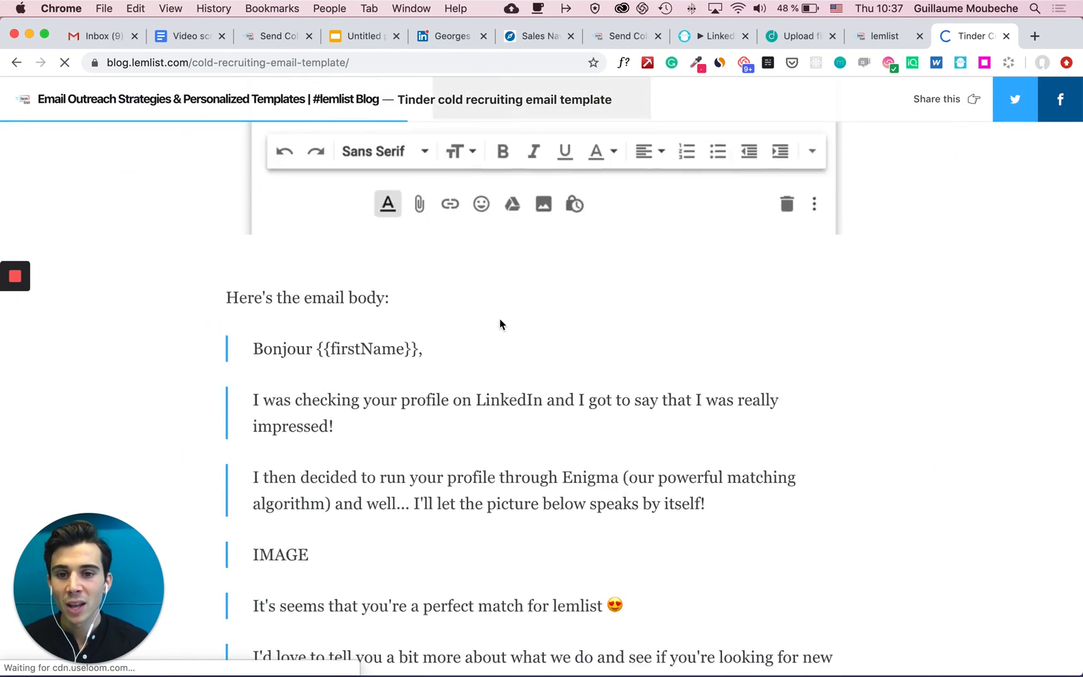
{"action": "scroll", "coordinate": [499, 319], "scroll_direction": "up", "scroll_amount": 4}
{"action": "scroll", "coordinate": [587, 217], "scroll_direction": "down", "scroll_amount": 6}
{"action": "scroll", "coordinate": [587, 218], "scroll_direction": "down", "scroll_amount": 20}
{"action": "scroll", "coordinate": [586, 217], "scroll_direction": "up", "scroll_amount": 20}
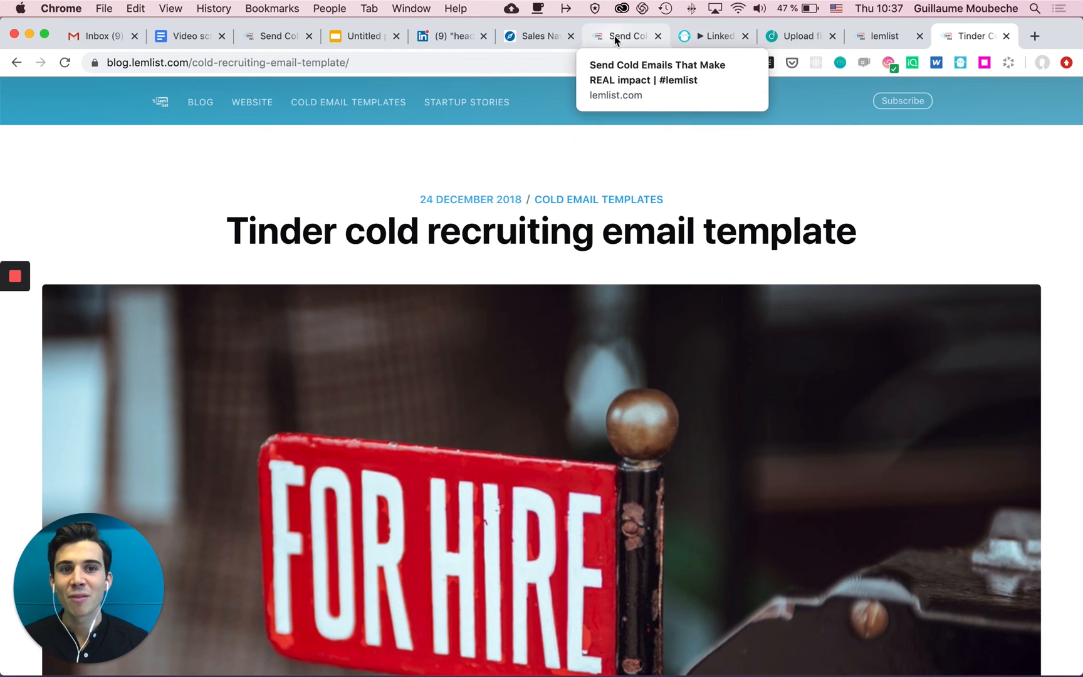
{"action": "scroll", "coordinate": [433, 320], "scroll_direction": "down", "scroll_amount": 3}
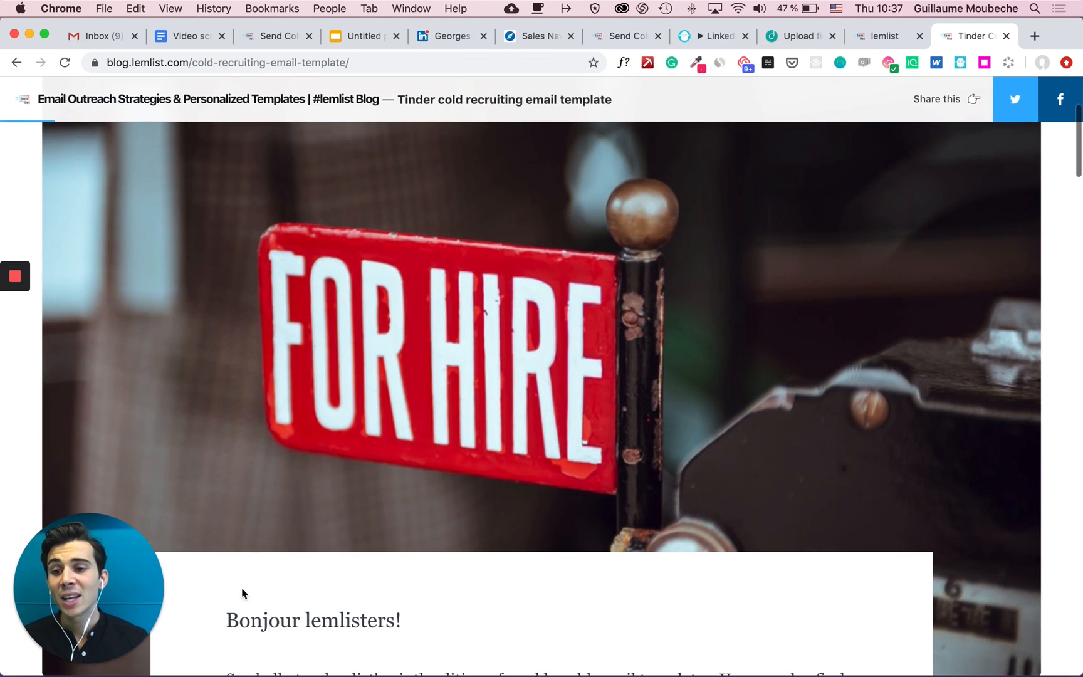
{"action": "mouse_move", "coordinate": [13, 326]}
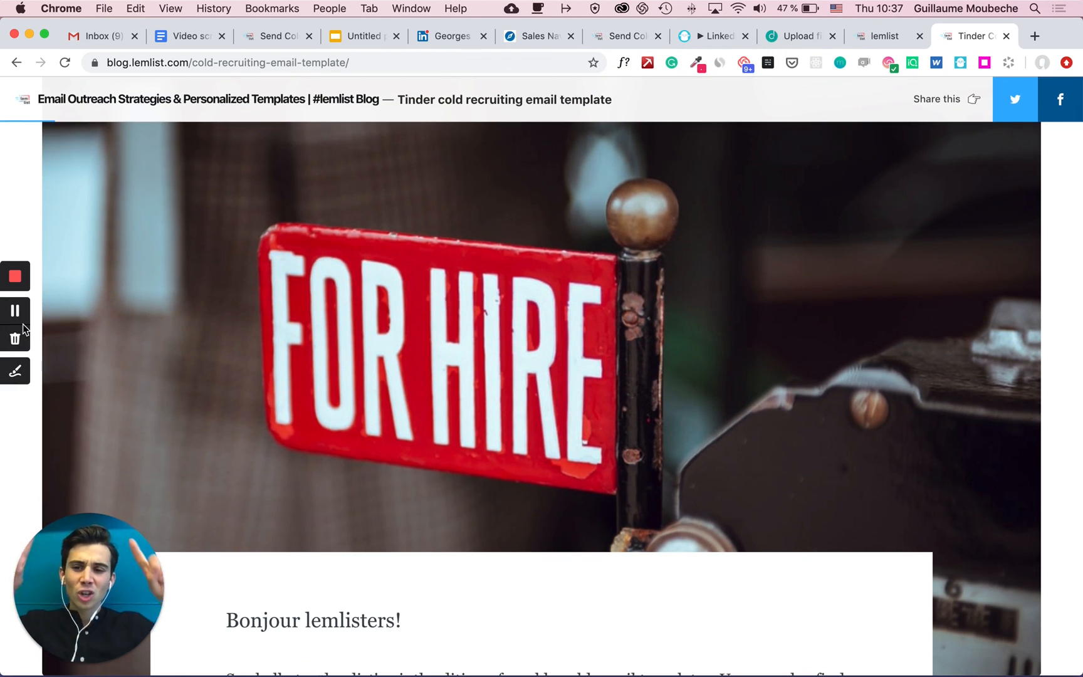